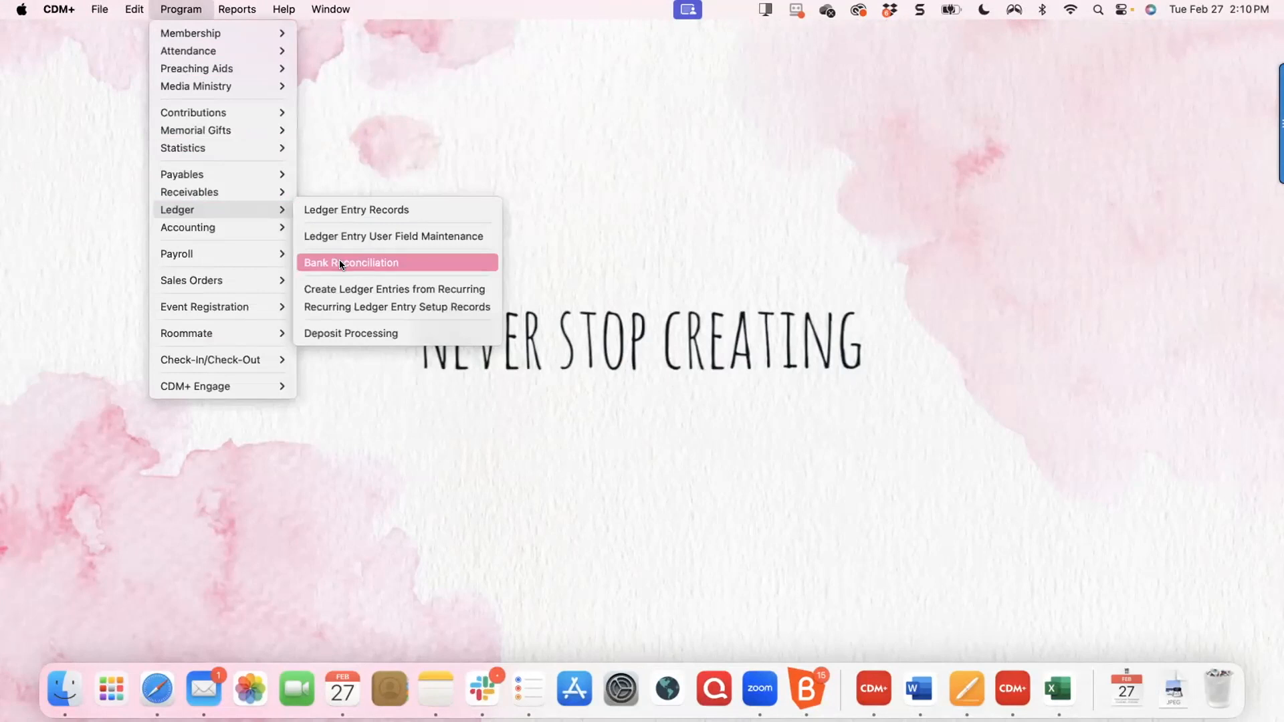
- Open Bank Reconciliation from the Ledger programs and move its window slightly lower on the screen
{"action": "left_click", "coordinate": [340, 262]}
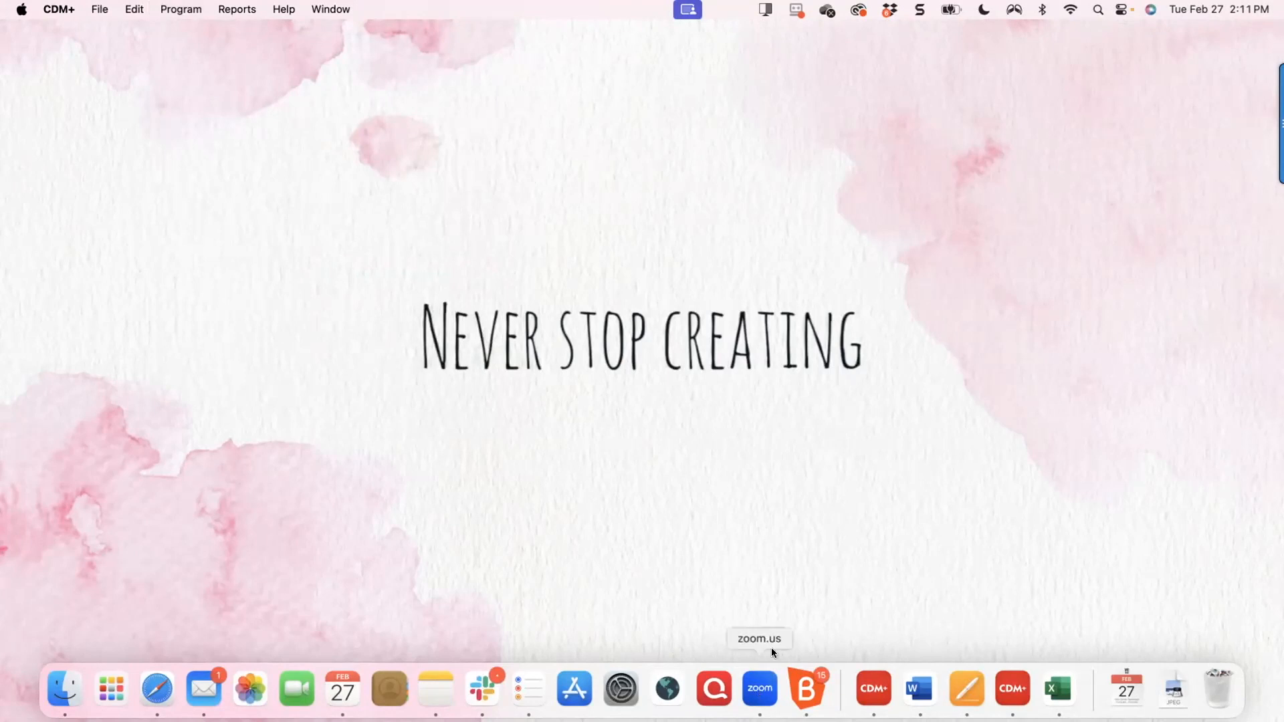
{"action": "right_click", "coordinate": [759, 691]}
{"action": "left_click", "coordinate": [762, 635]}
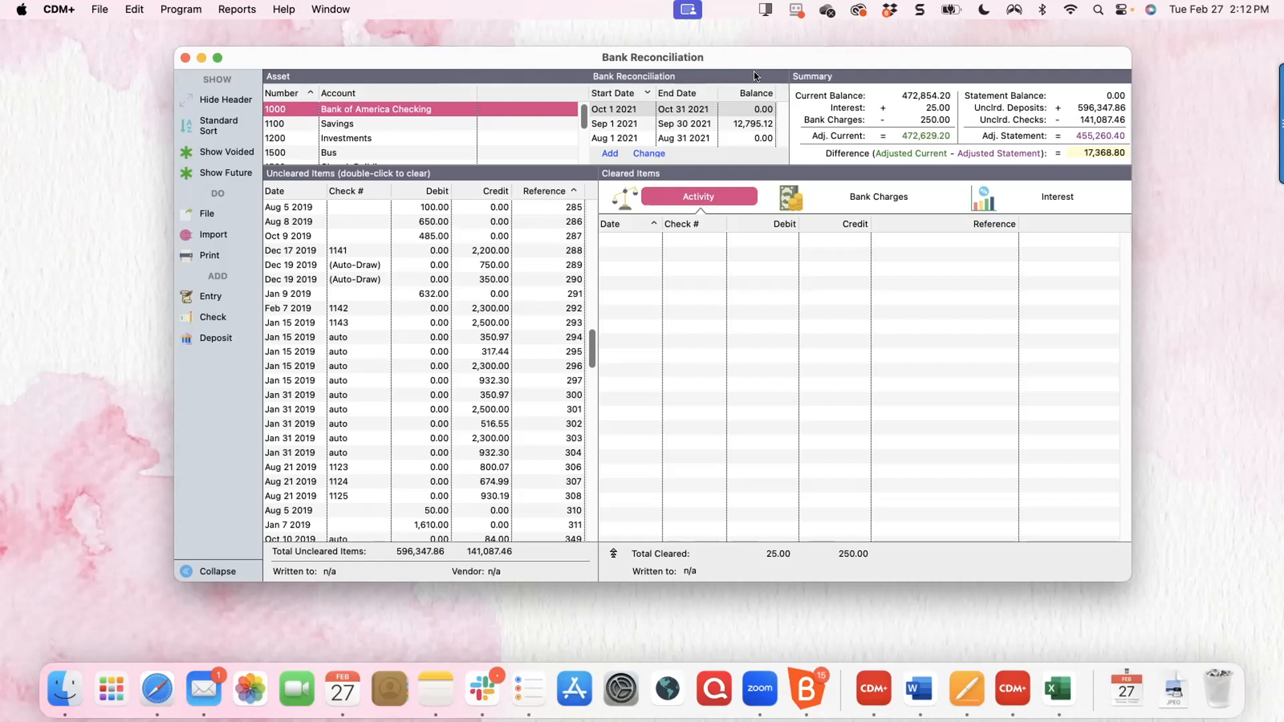
{"action": "left_click_drag", "start_coordinate": [921, 62], "coordinate": [921, 95]}
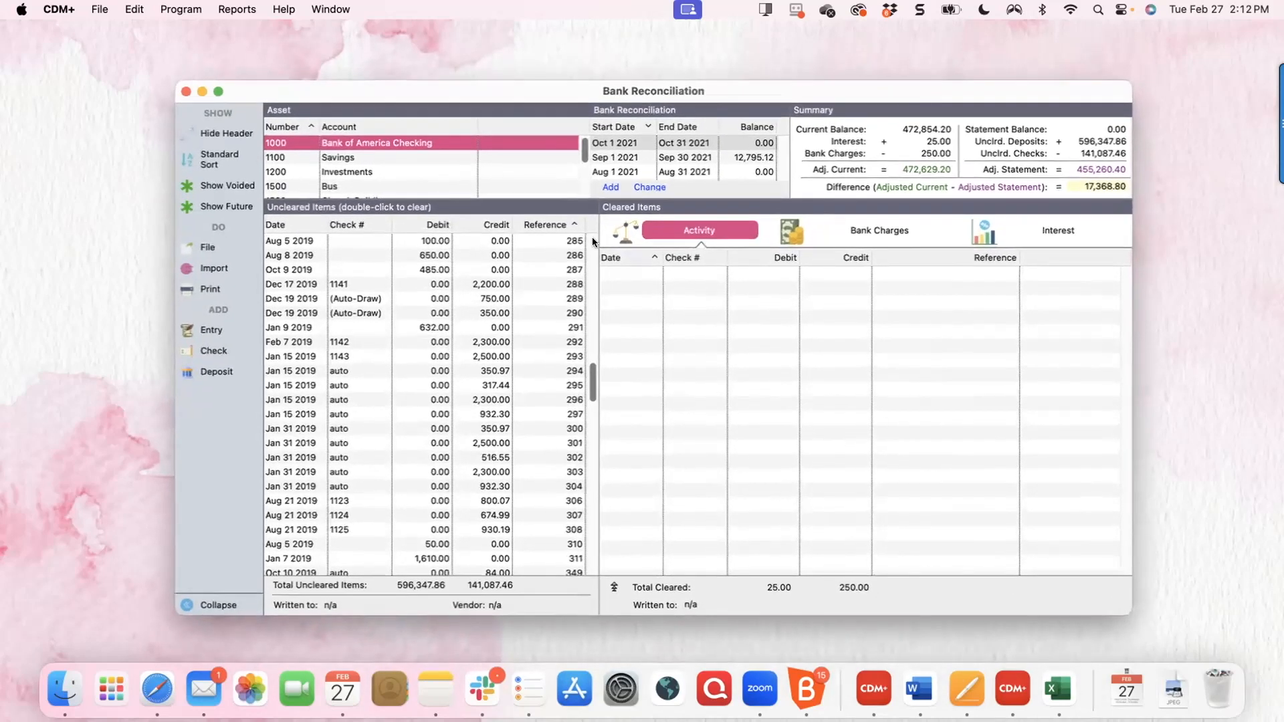
- Add a bank reconciliation for asset 1000 Bank of America Checking, ending Nov 30 2021, with a statement ending balance of 10000
{"action": "left_click", "coordinate": [610, 187]}
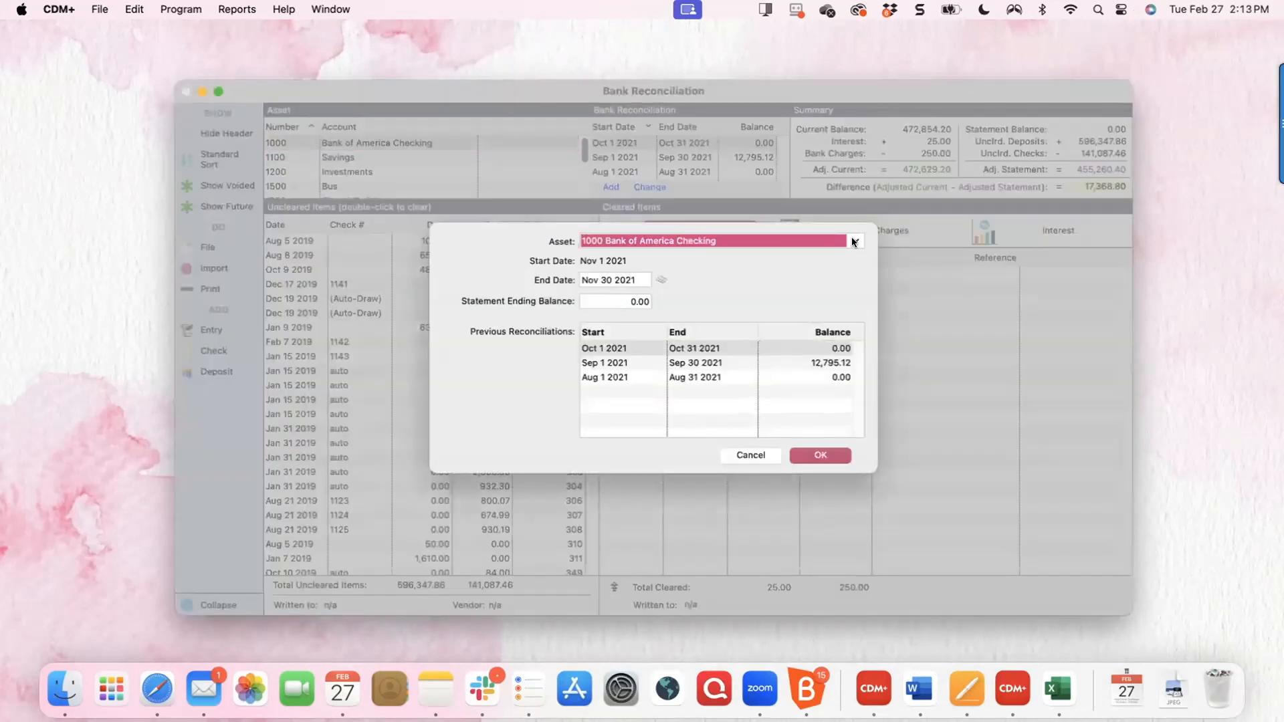
{"action": "left_click", "coordinate": [852, 243]}
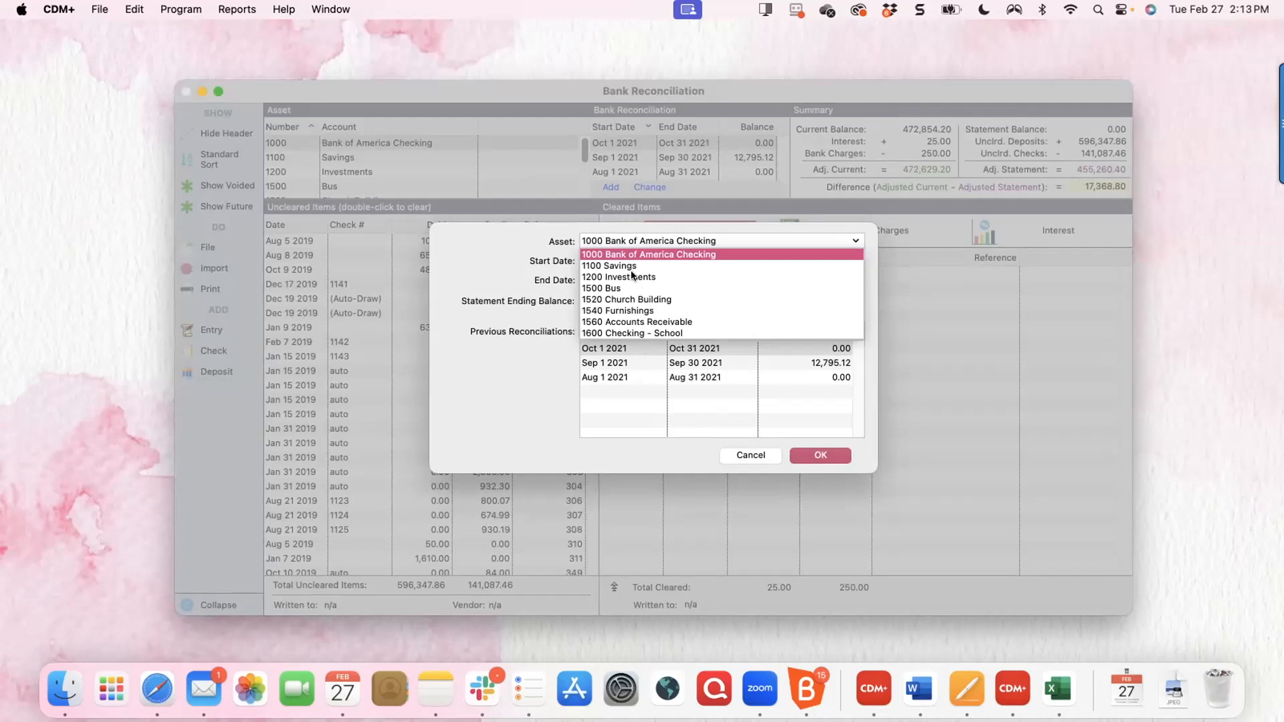
{"action": "left_click", "coordinate": [715, 255]}
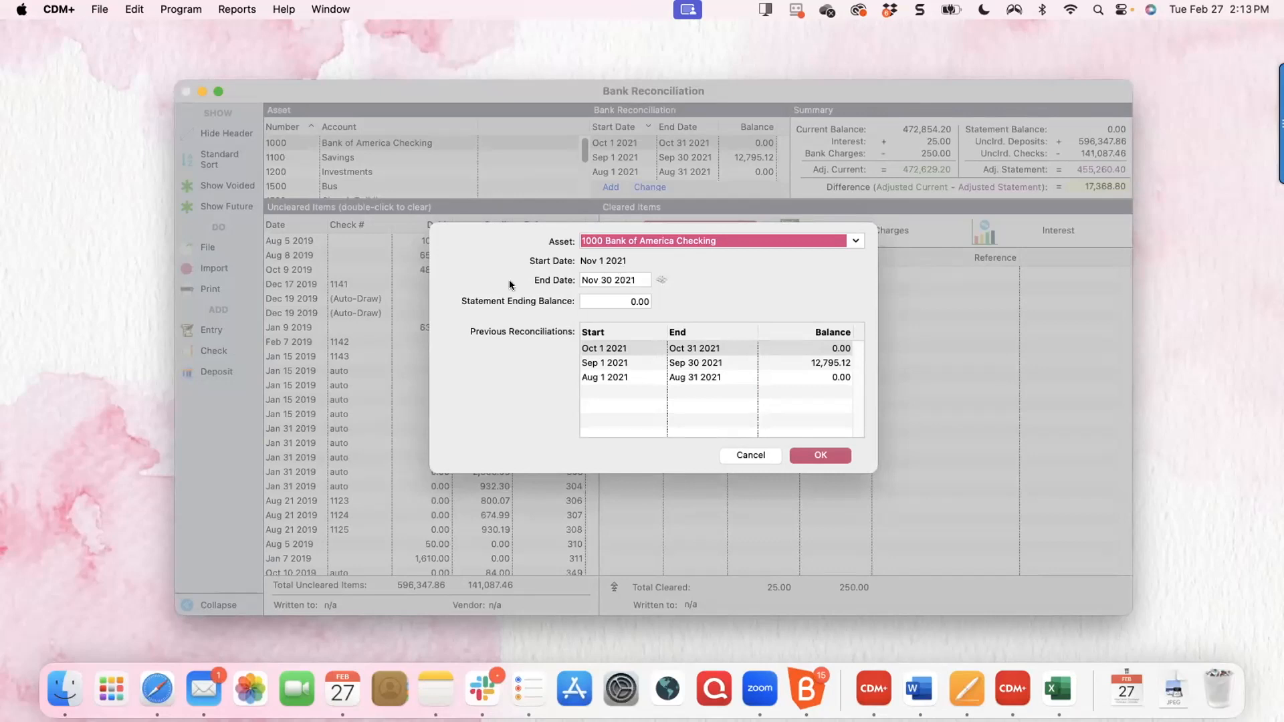
{"action": "left_click", "coordinate": [621, 303]}
{"action": "type", "text": "10000"}
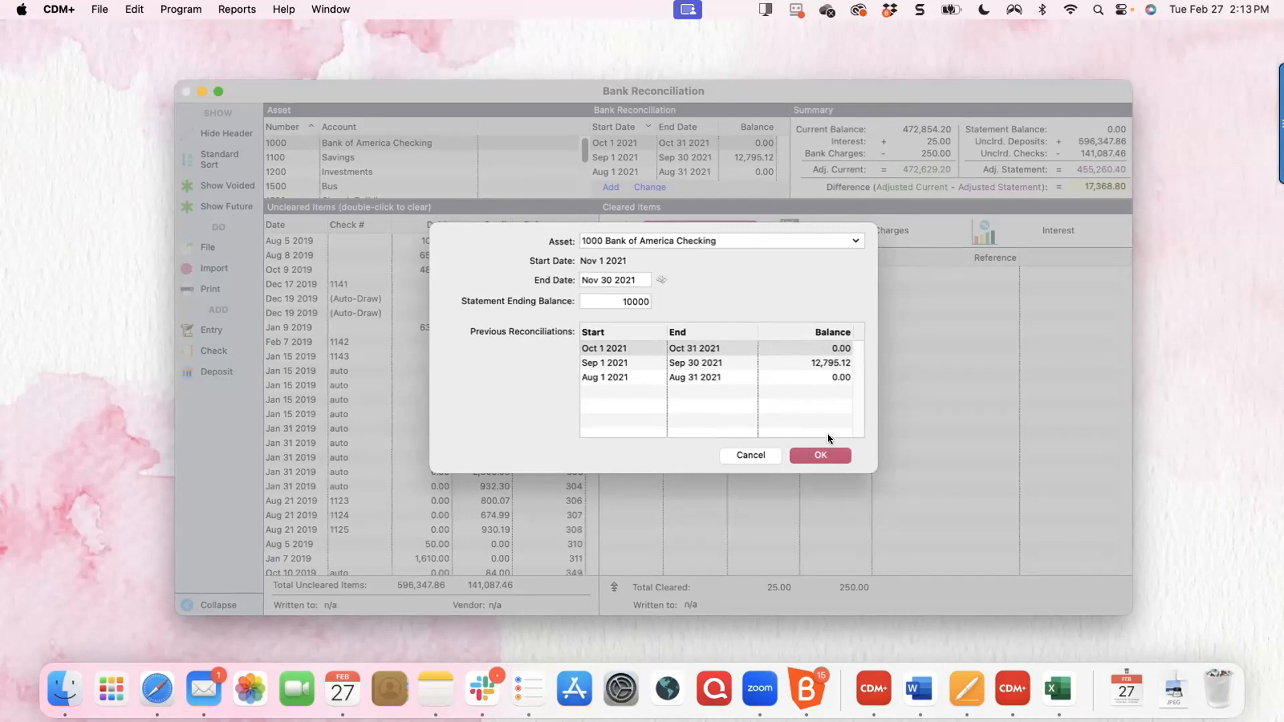
{"action": "left_click", "coordinate": [818, 455]}
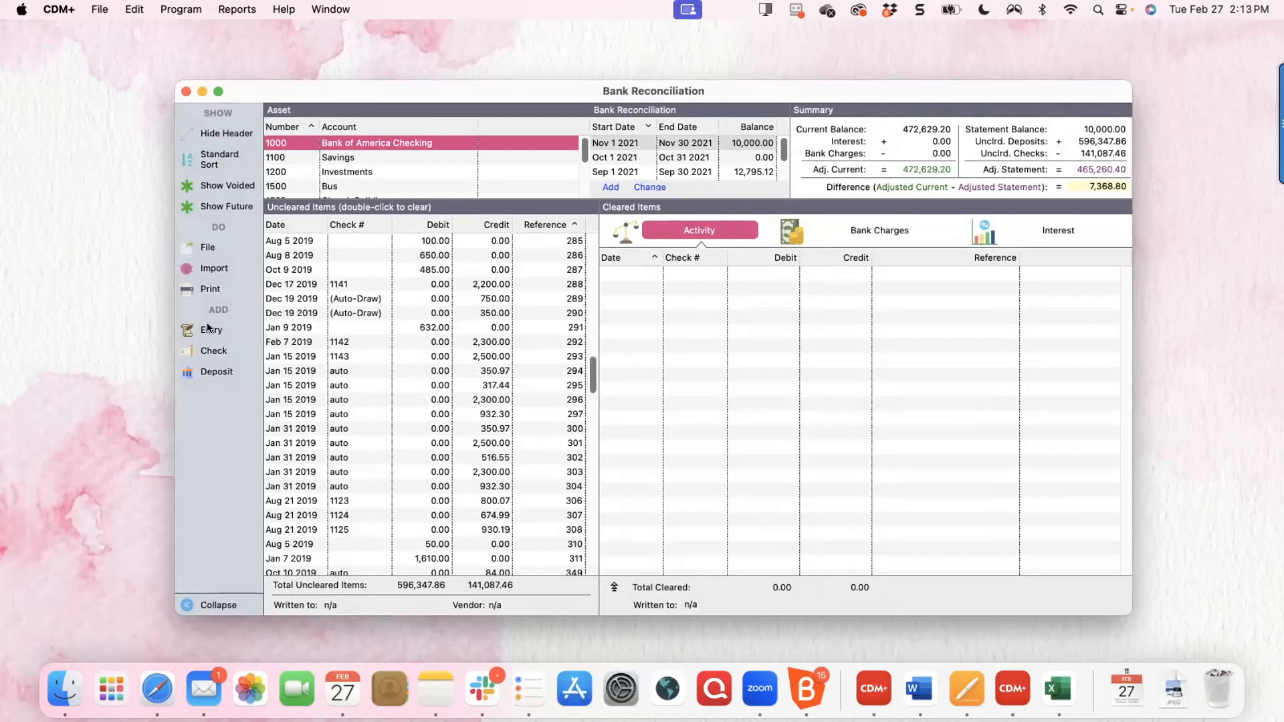
- Hide the reconciliation header and look through the longer list of uncleared items
{"action": "left_click", "coordinate": [213, 136]}
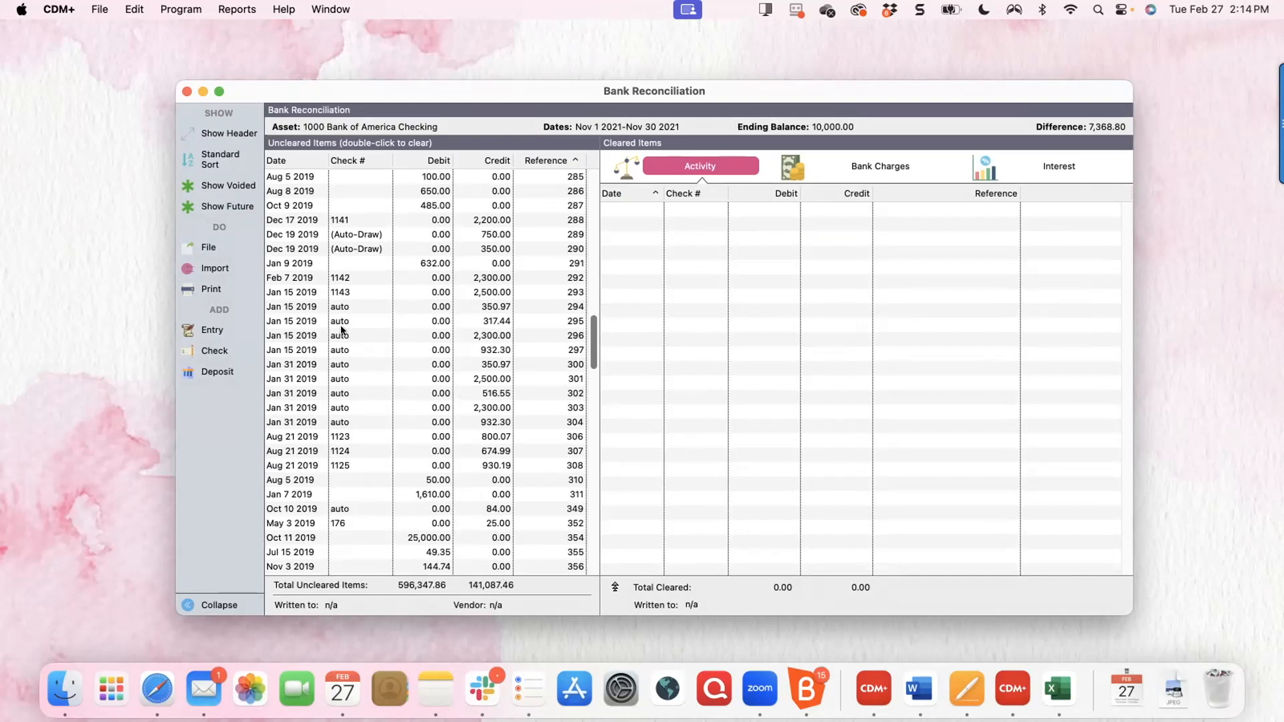
{"action": "scroll", "coordinate": [328, 311], "scroll_direction": "up", "scroll_amount": 10}
{"action": "scroll", "coordinate": [562, 277], "scroll_direction": "up", "scroll_amount": 10}
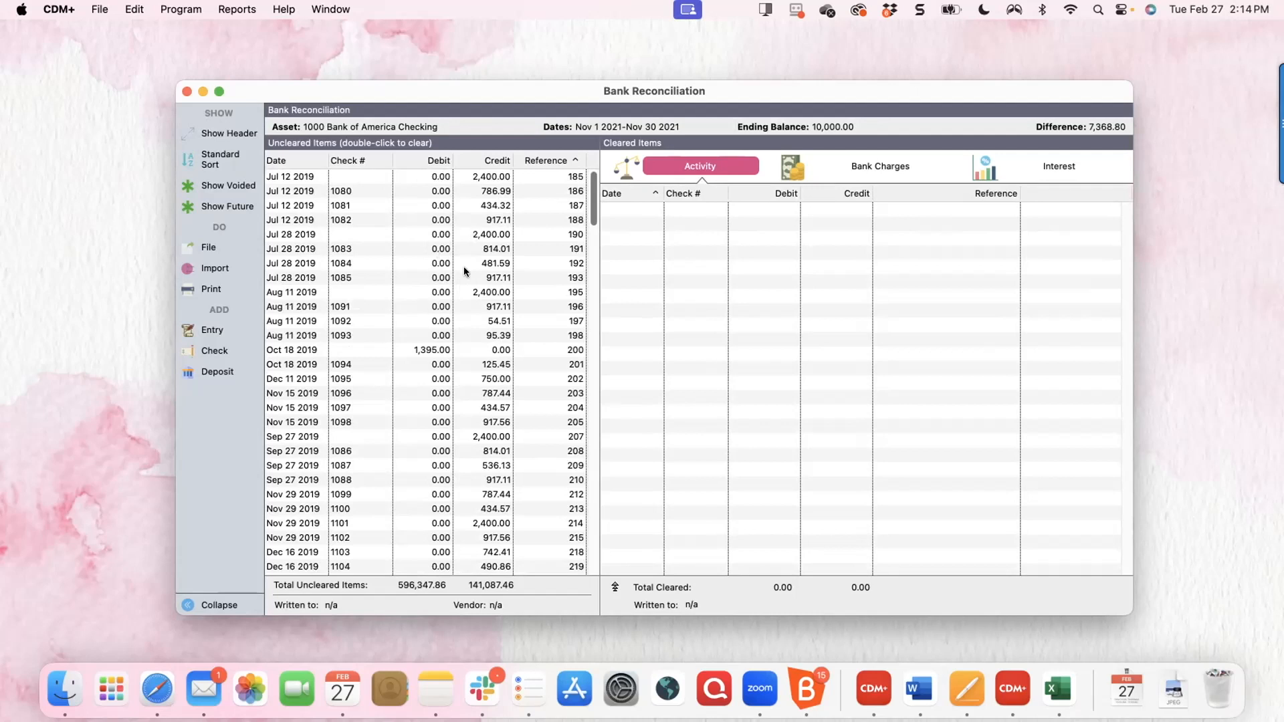
{"action": "scroll", "coordinate": [465, 271], "scroll_direction": "down", "scroll_amount": 12}
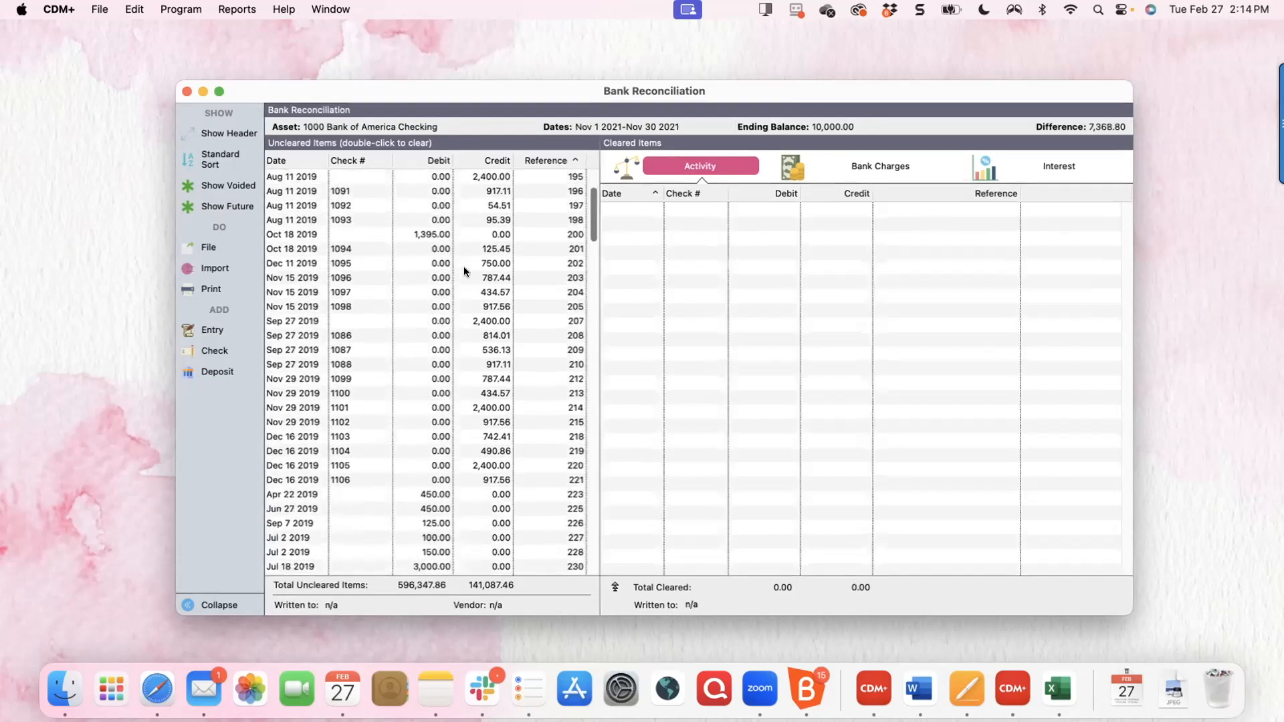
{"action": "scroll", "coordinate": [465, 271], "scroll_direction": "down", "scroll_amount": 4}
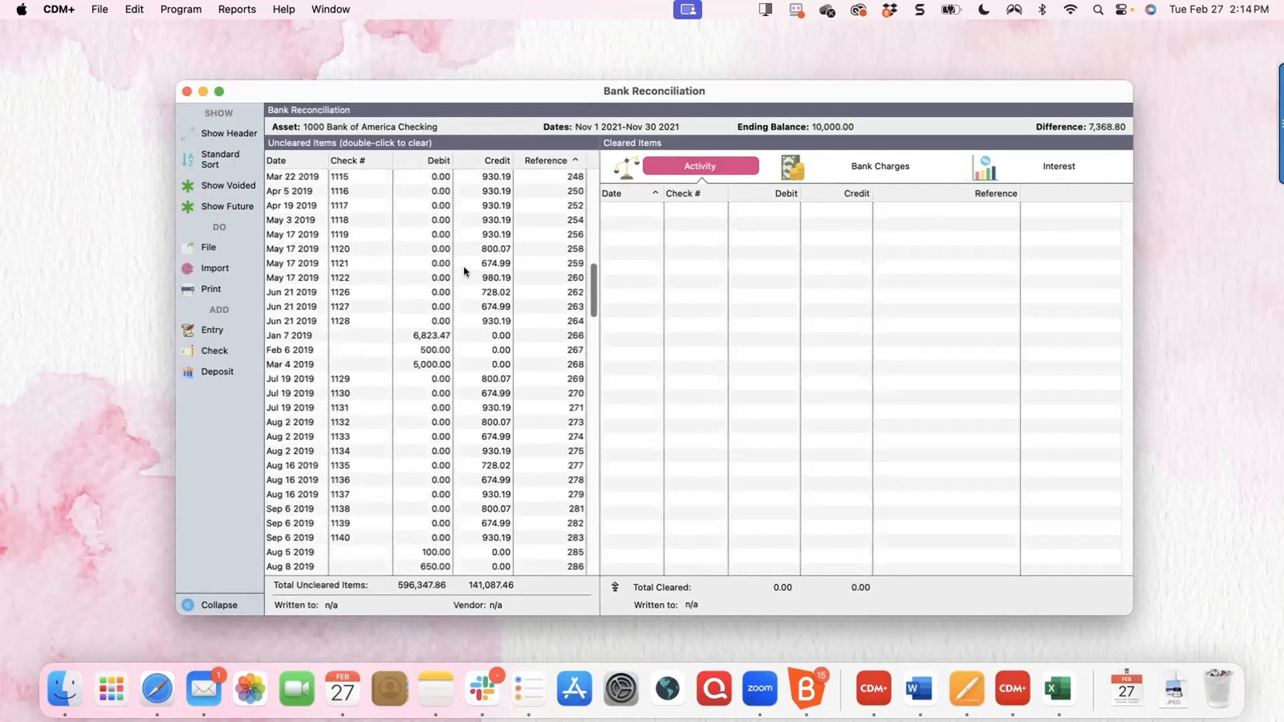
{"action": "scroll", "coordinate": [465, 271], "scroll_direction": "up", "scroll_amount": 12}
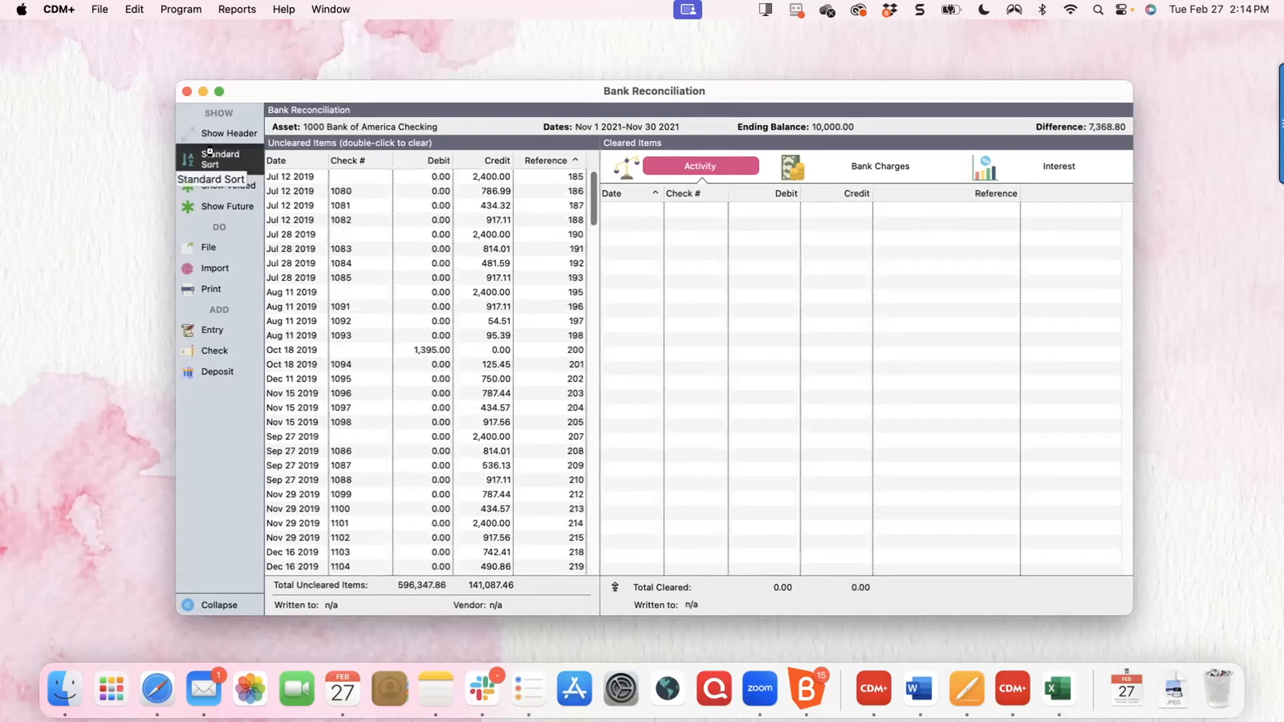
- Apply the standard sort to the uncleared items, and sort them by debit from largest to smallest
{"action": "left_click", "coordinate": [210, 158]}
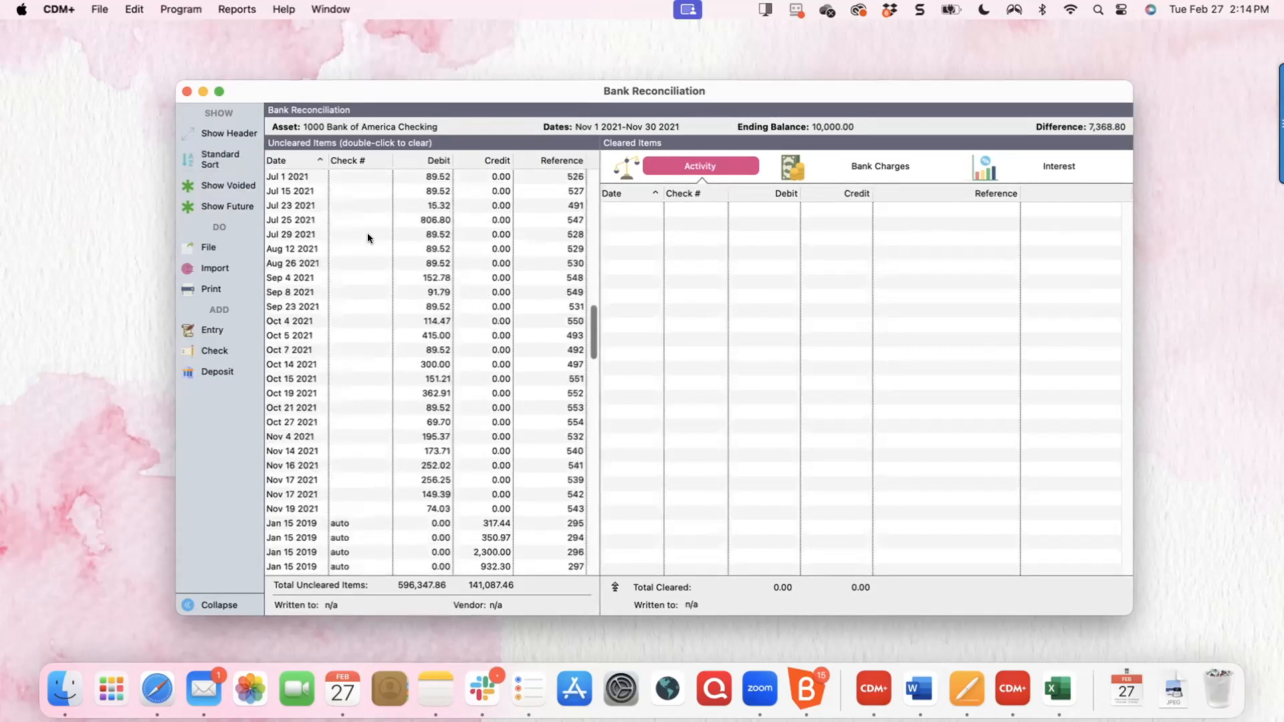
{"action": "left_click", "coordinate": [435, 161]}
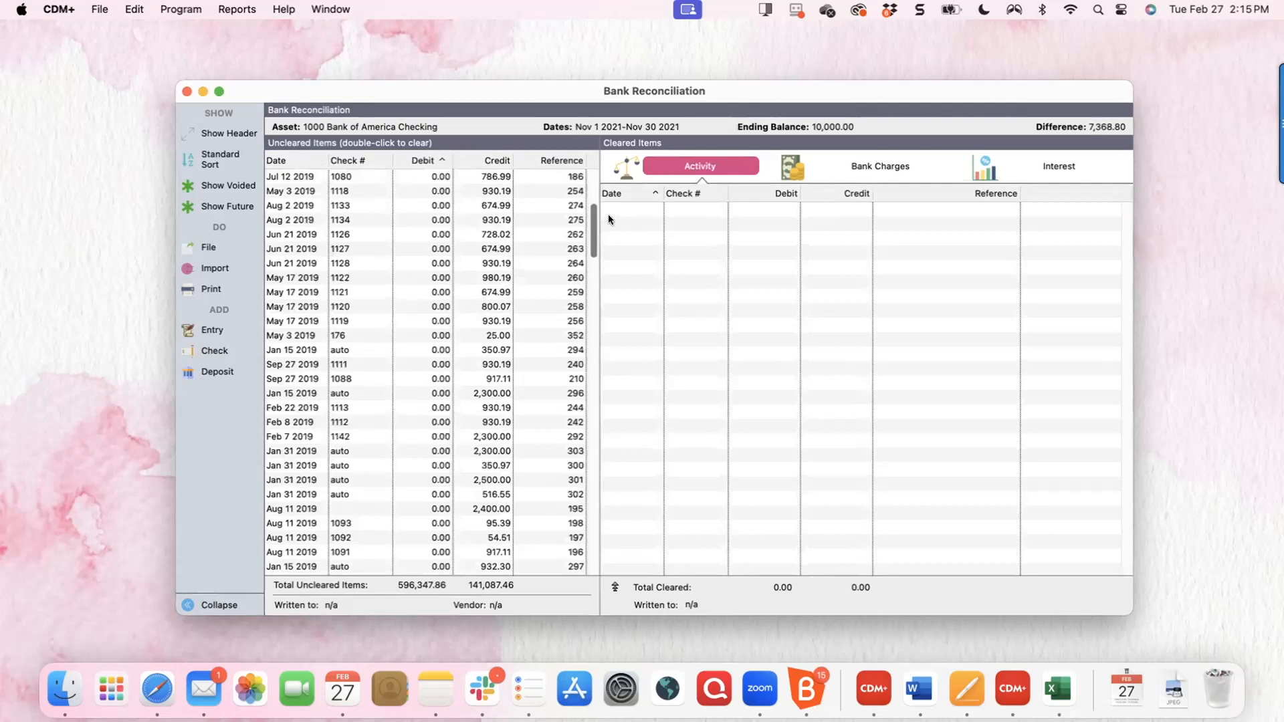
{"action": "left_click", "coordinate": [426, 160]}
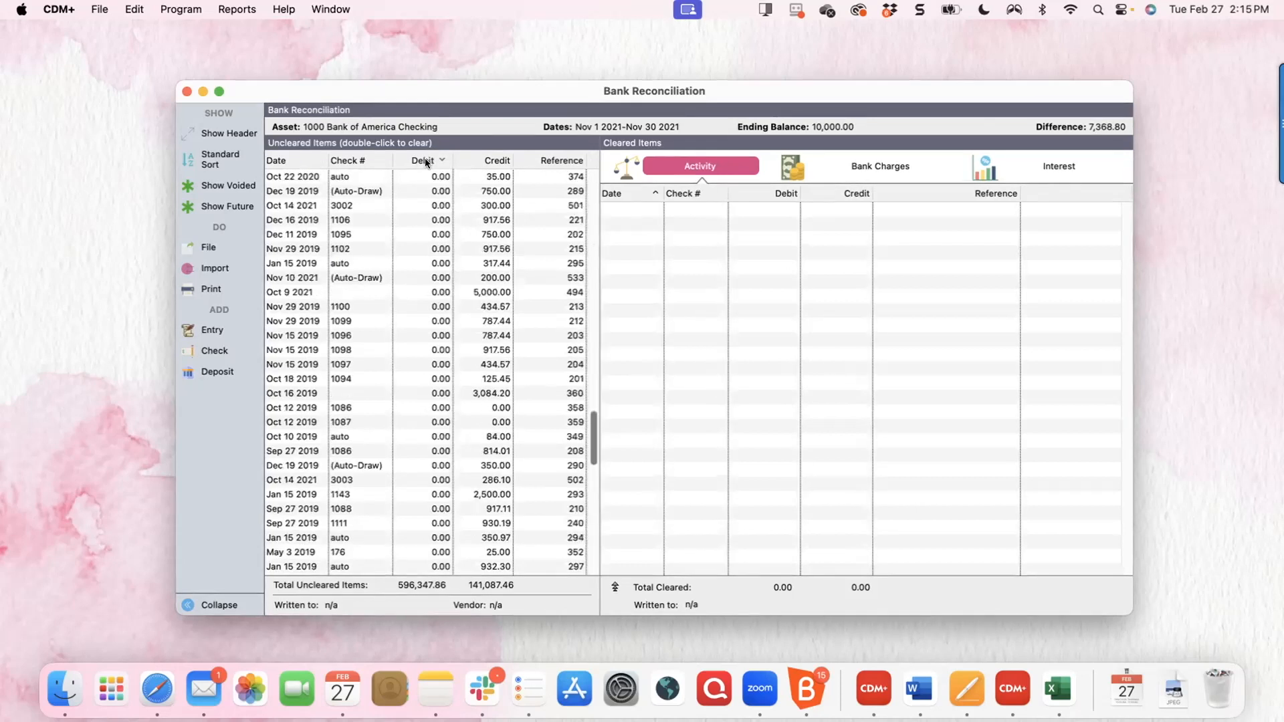
{"action": "left_click_drag", "start_coordinate": [595, 434], "coordinate": [589, 186]}
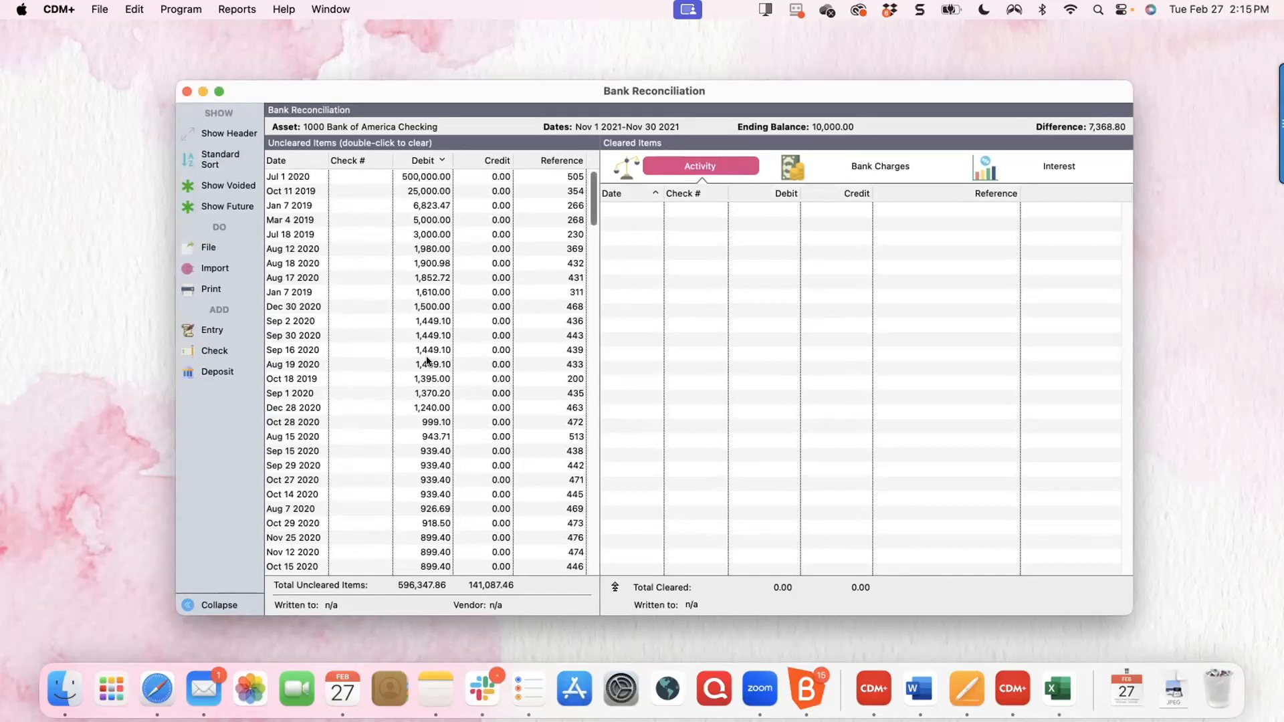
- Restore the standard sort of the uncleared items and show the reconciliation header again
{"action": "left_click", "coordinate": [212, 158]}
{"action": "scroll", "coordinate": [569, 460], "scroll_direction": "up", "scroll_amount": 20}
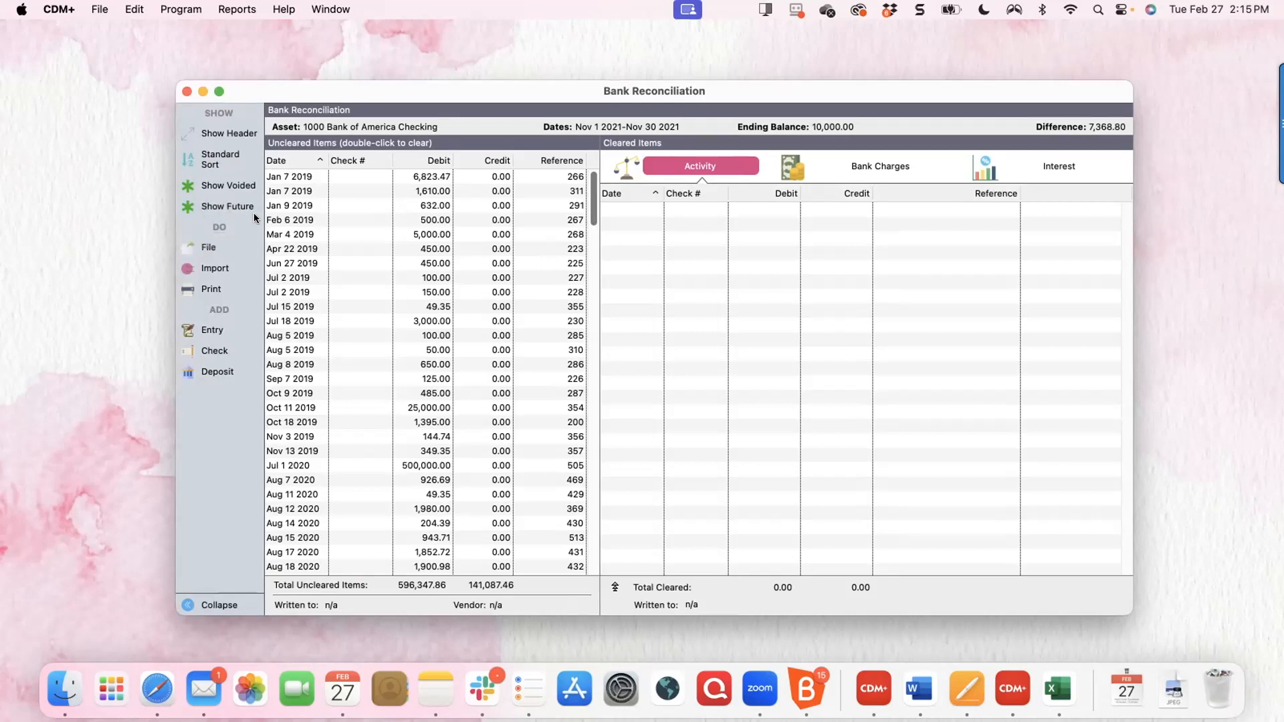
{"action": "left_click", "coordinate": [216, 134]}
{"action": "scroll", "coordinate": [364, 226], "scroll_direction": "down", "scroll_amount": 10}
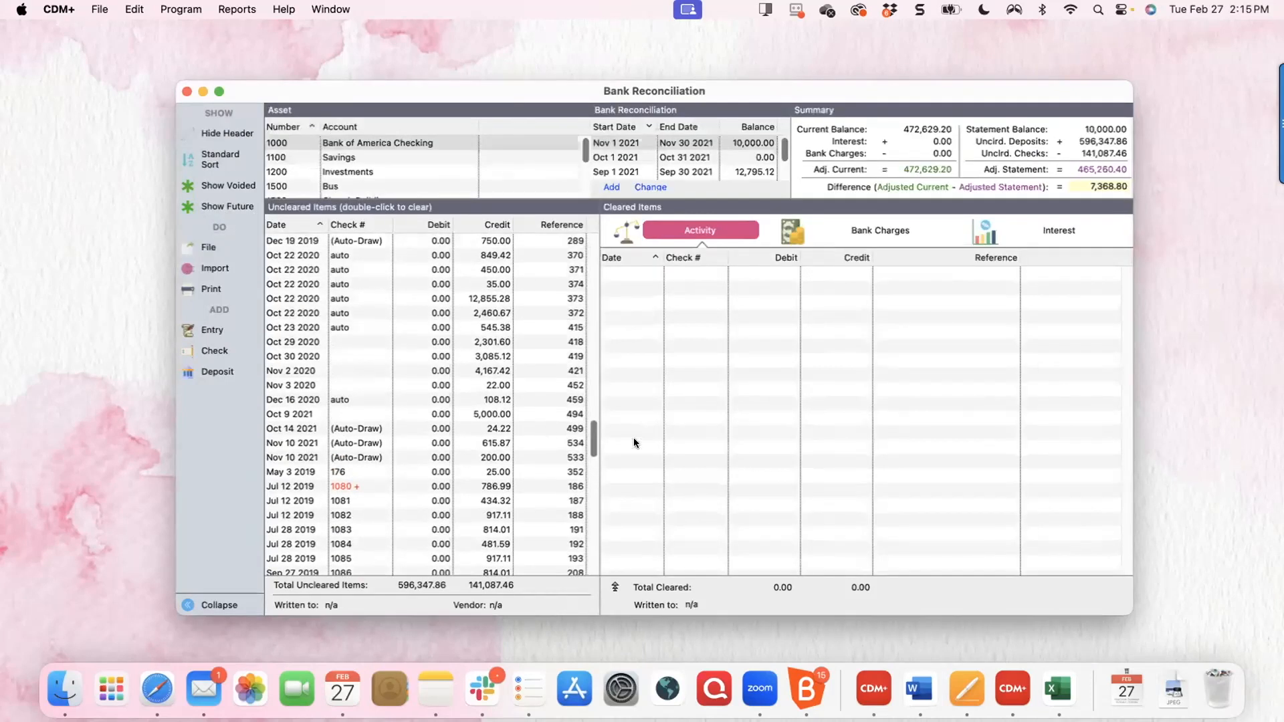
{"action": "left_click_drag", "start_coordinate": [586, 440], "coordinate": [599, 239]}
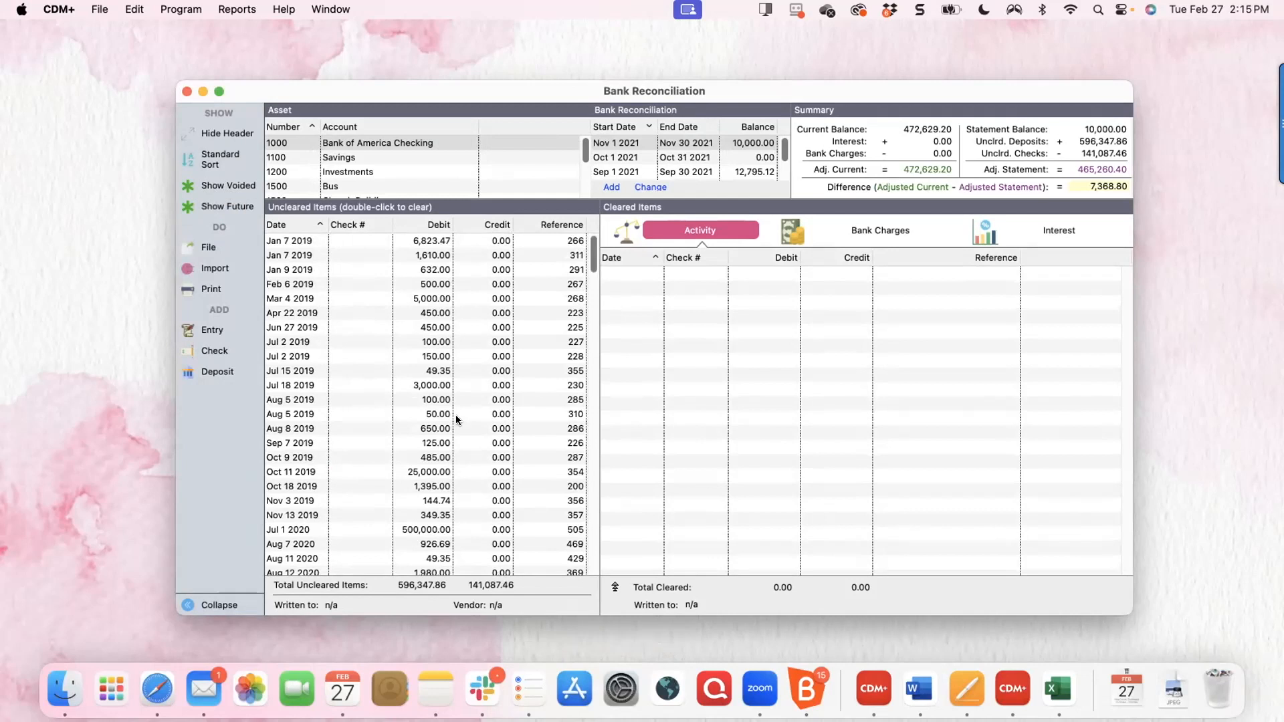
{"action": "scroll", "coordinate": [407, 363], "scroll_direction": "down", "scroll_amount": 1}
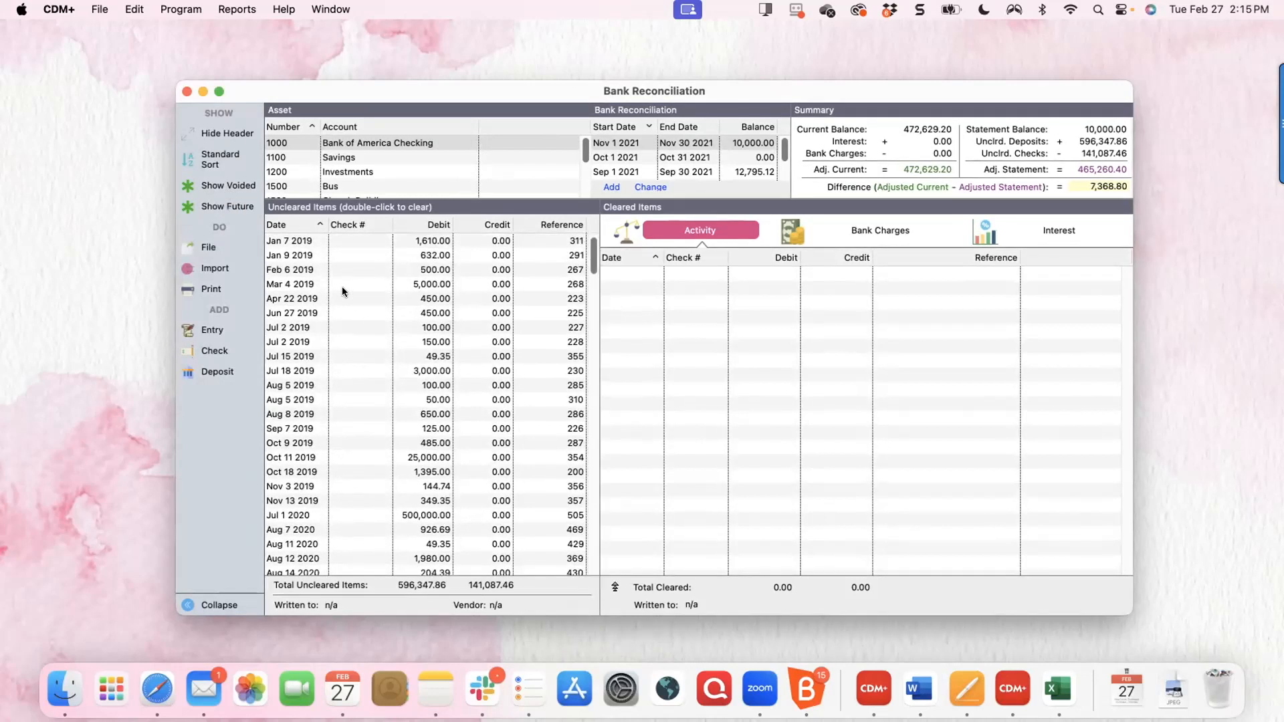
- Show voided entries in the uncleared items list, and turn the display of future entries on and back off
{"action": "left_click", "coordinate": [223, 184]}
{"action": "scroll", "coordinate": [452, 388], "scroll_direction": "down", "scroll_amount": 10}
{"action": "scroll", "coordinate": [464, 406], "scroll_direction": "up", "scroll_amount": 10}
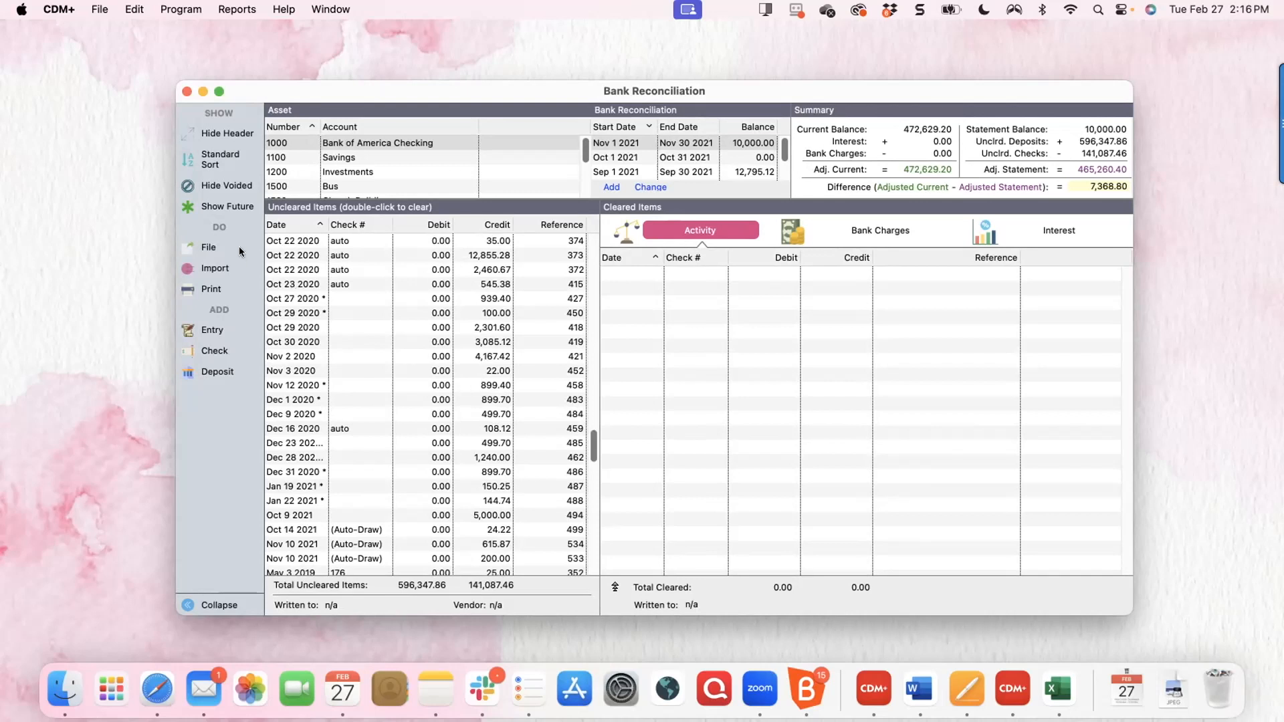
{"action": "left_click", "coordinate": [228, 202]}
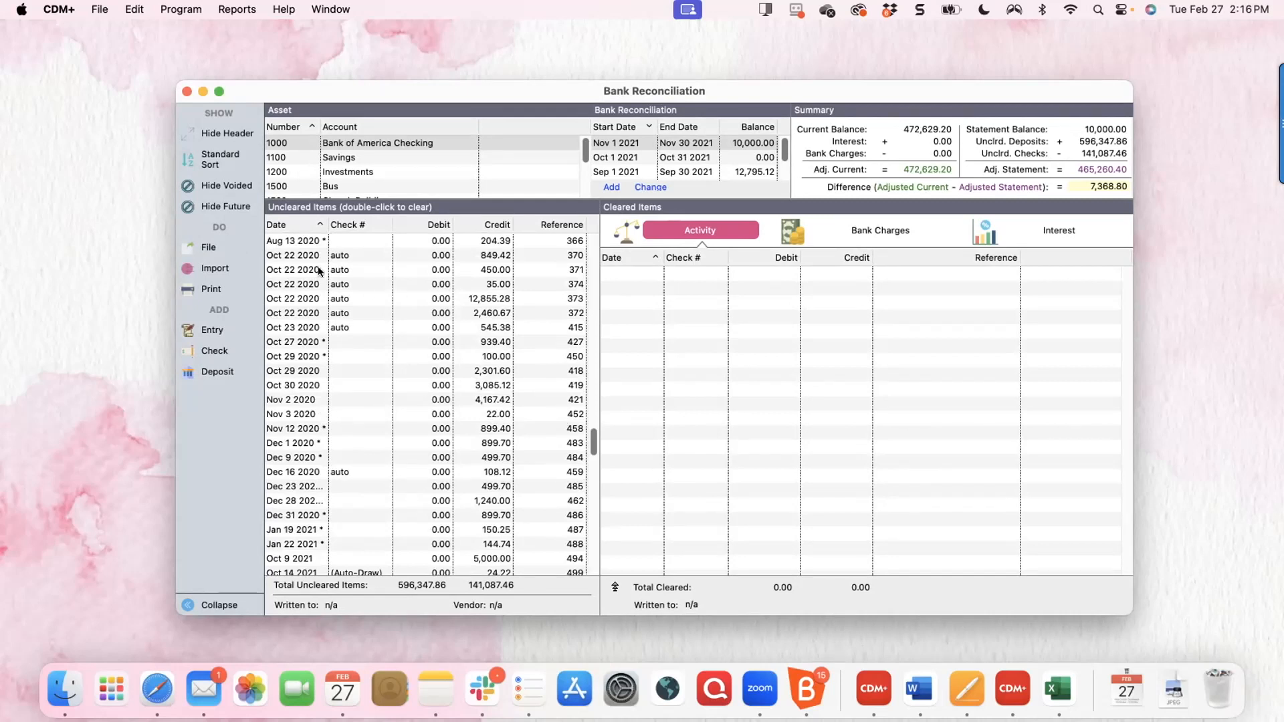
{"action": "left_click", "coordinate": [218, 208]}
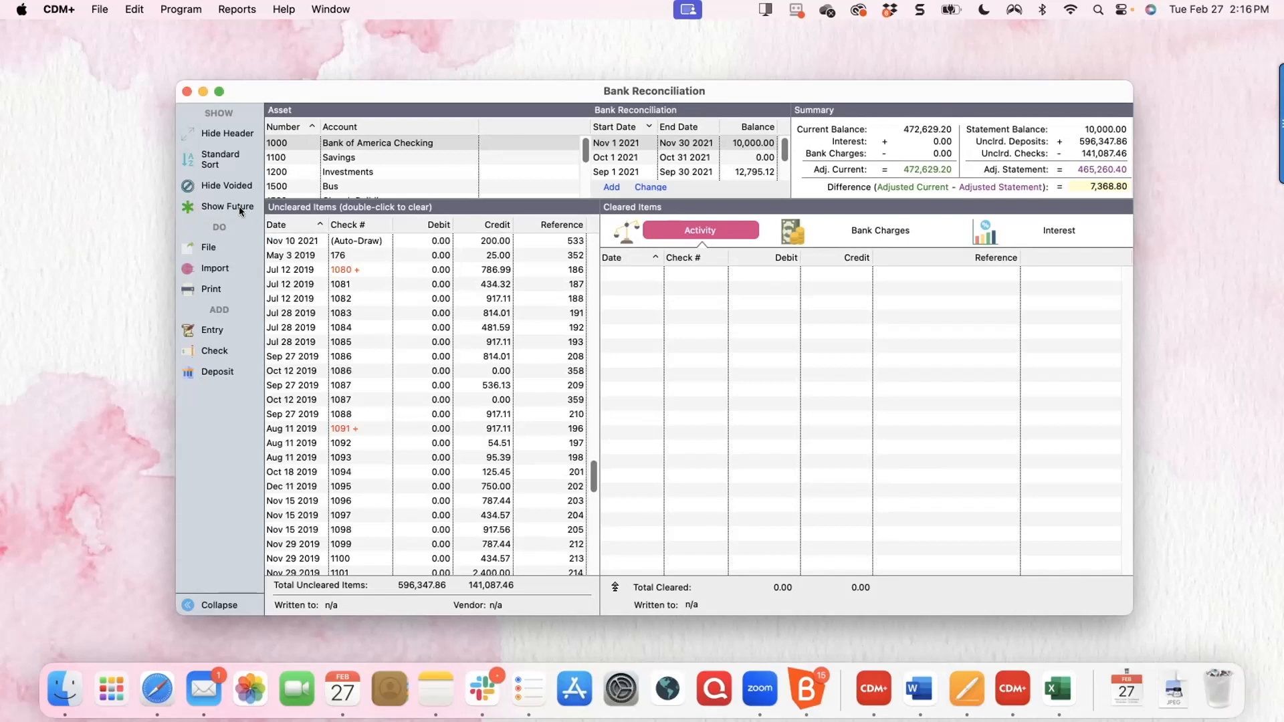
- Clear the two Jan 7 2019 debit items of 6,823.47 and 1,610.00
{"action": "scroll", "coordinate": [459, 339], "scroll_direction": "up", "scroll_amount": 3}
{"action": "scroll", "coordinate": [459, 341], "scroll_direction": "up", "scroll_amount": 15}
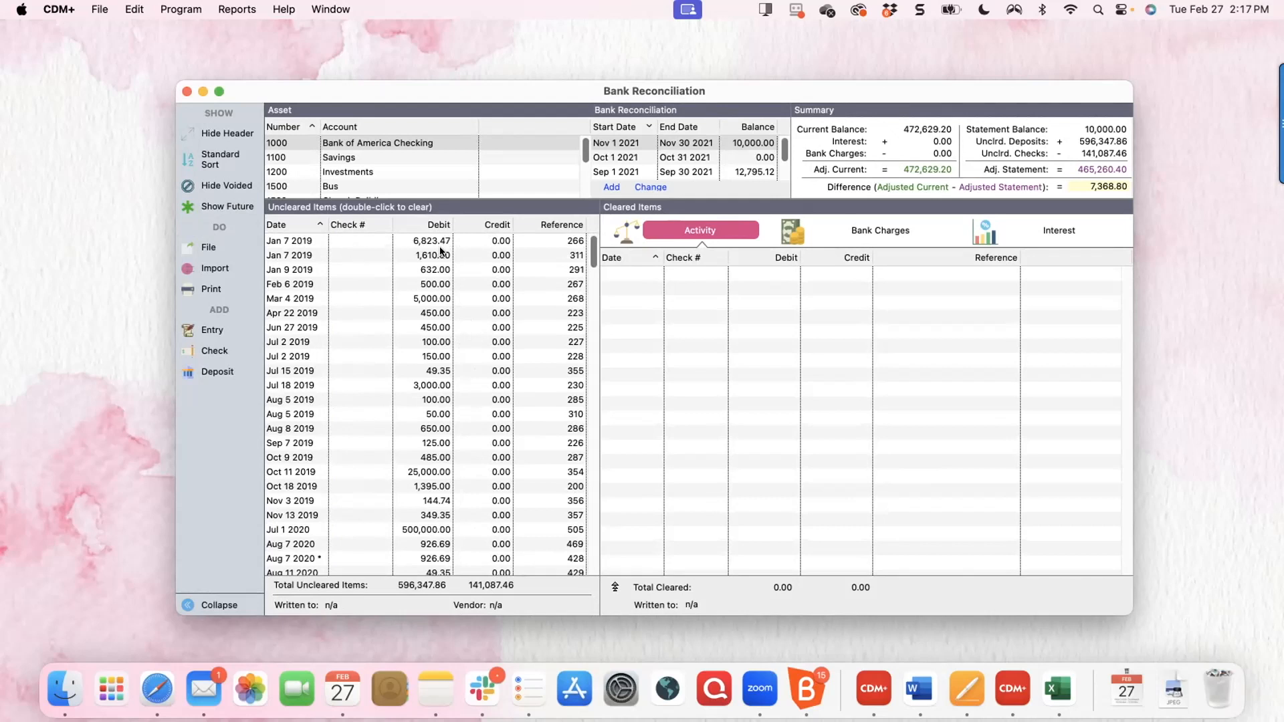
{"action": "double_click", "coordinate": [473, 239]}
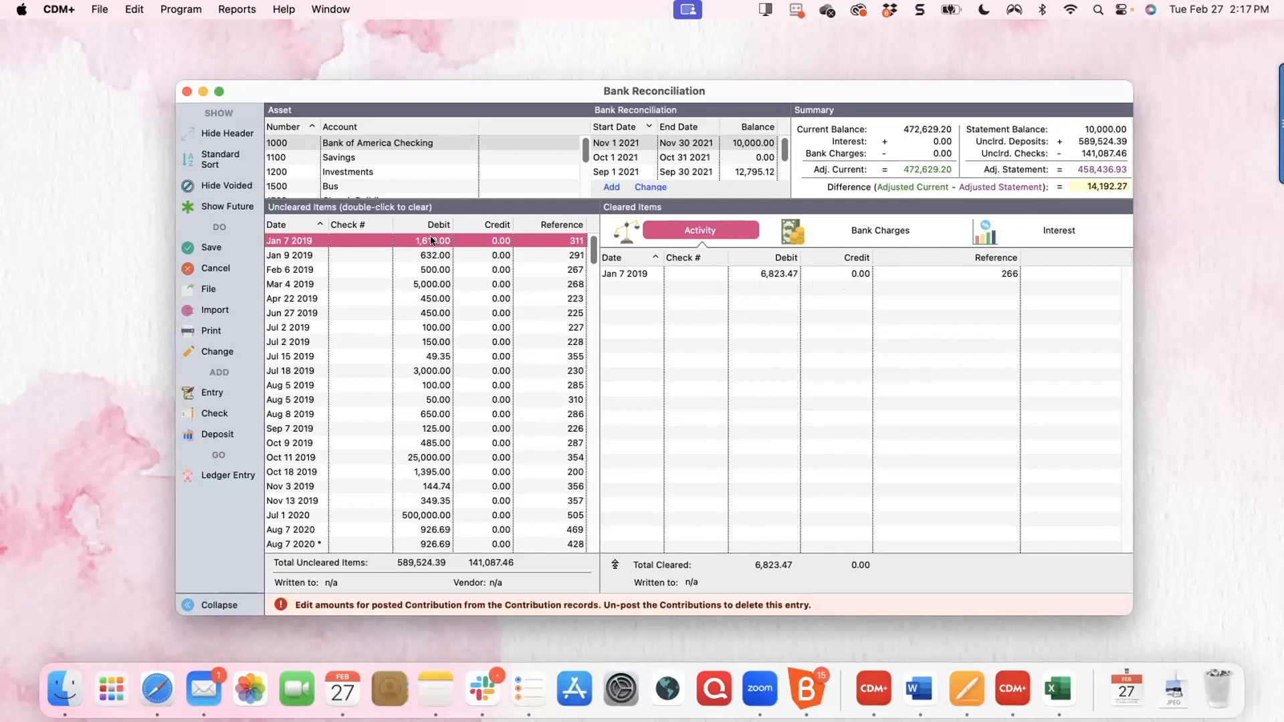
{"action": "left_click_drag", "start_coordinate": [431, 240], "coordinate": [829, 312]}
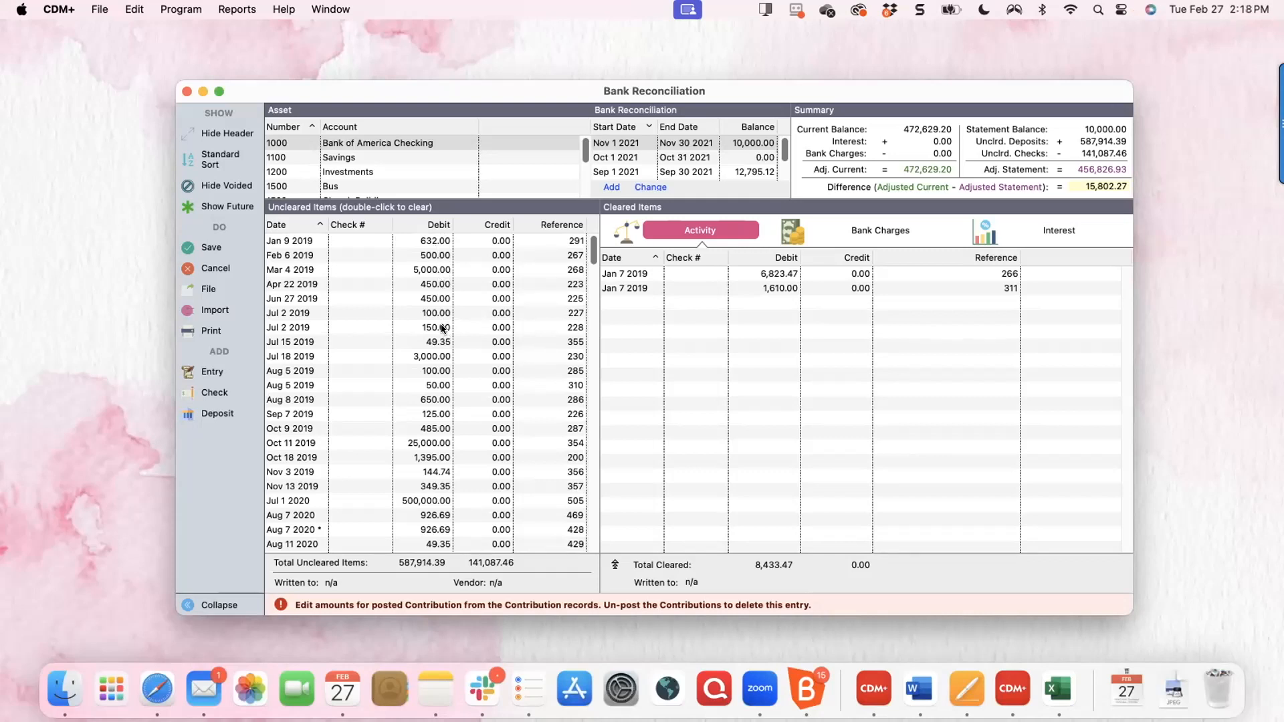
- Clear the seven consecutive uncleared items from Jan 9 2019 through the 150.00 debit of Jul 2 2019 together
{"action": "left_click", "coordinate": [429, 240]}
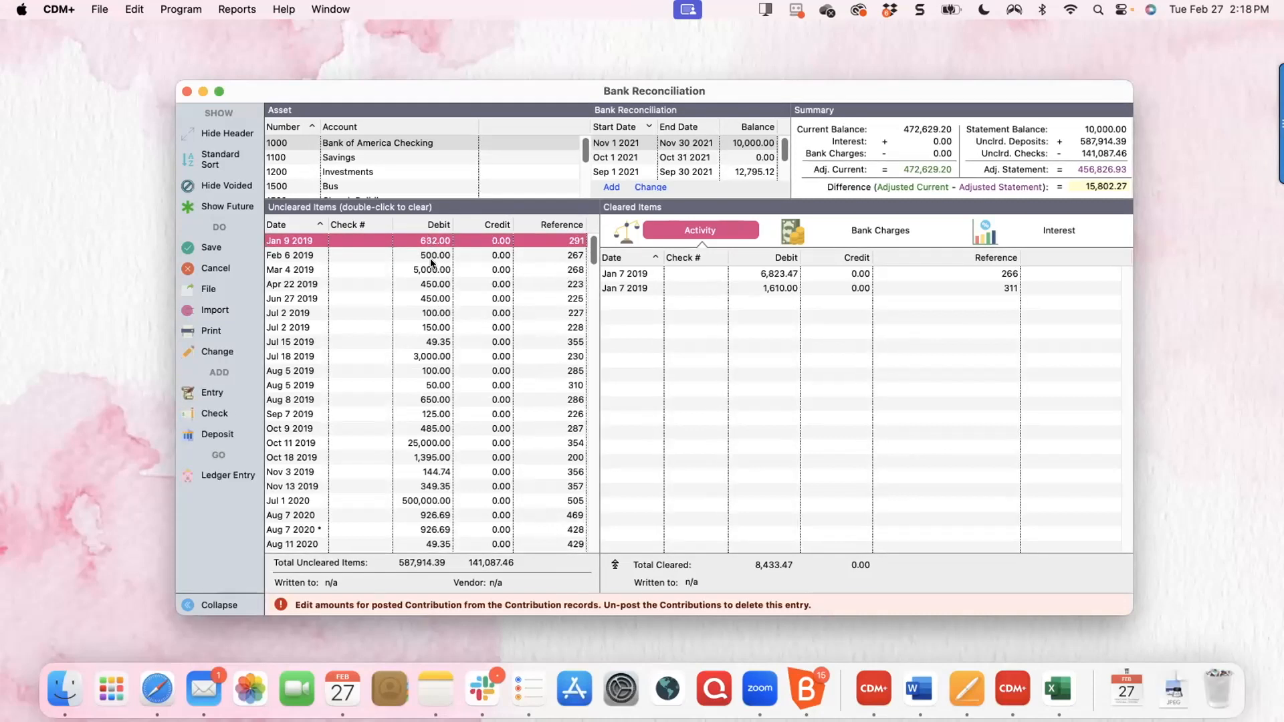
{"action": "left_click", "coordinate": [426, 327], "text": "shift"}
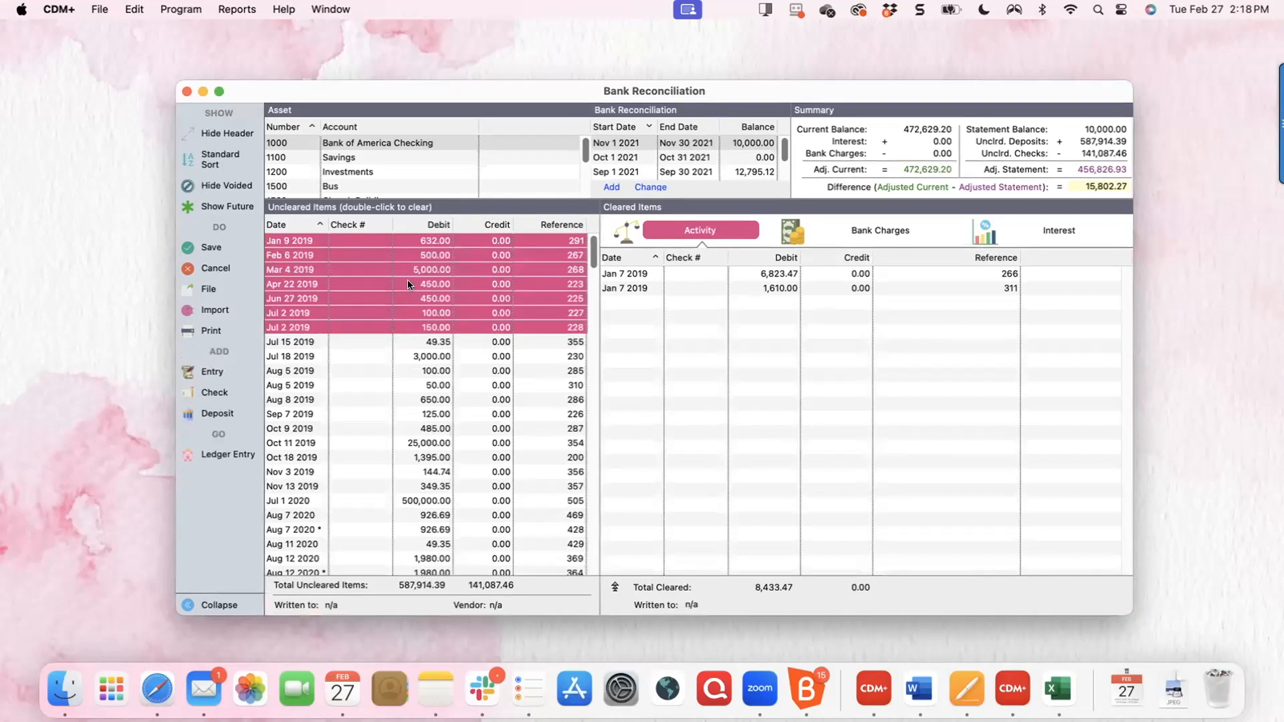
{"action": "left_click_drag", "start_coordinate": [409, 284], "coordinate": [774, 358]}
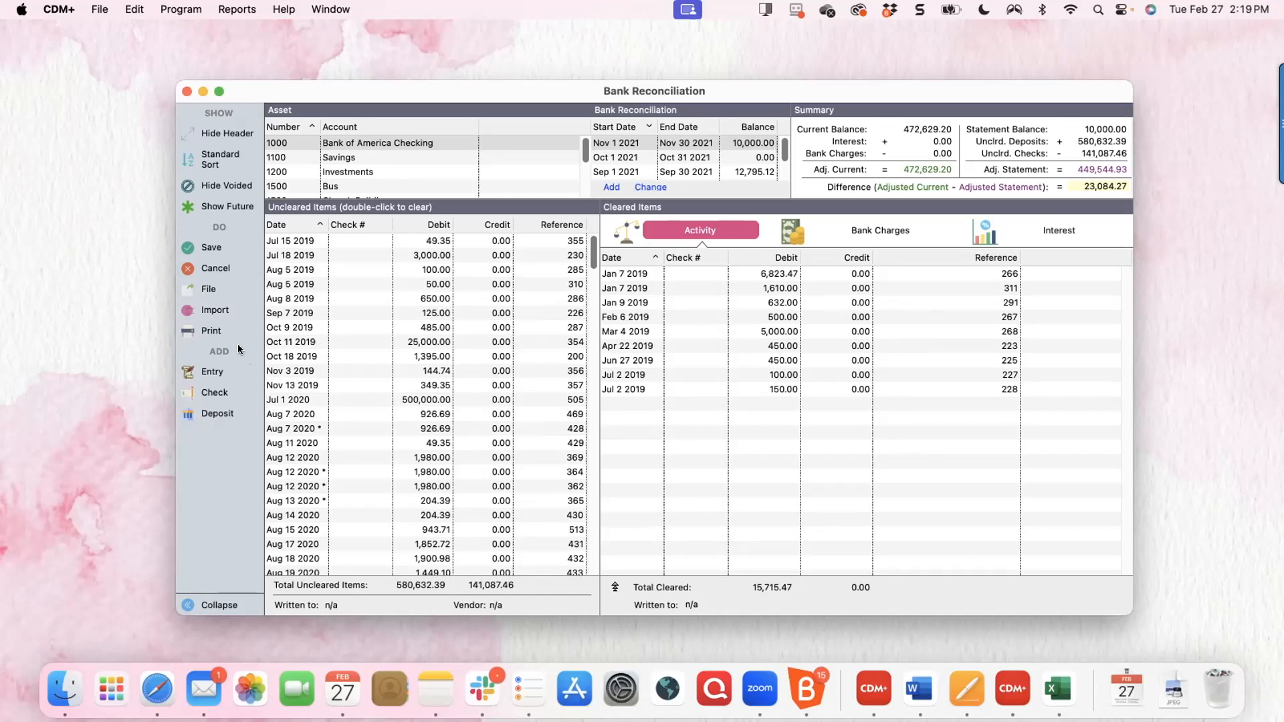
- Start a new ledger entry from the reconciliation, saving the cleared items
{"action": "left_click", "coordinate": [213, 373]}
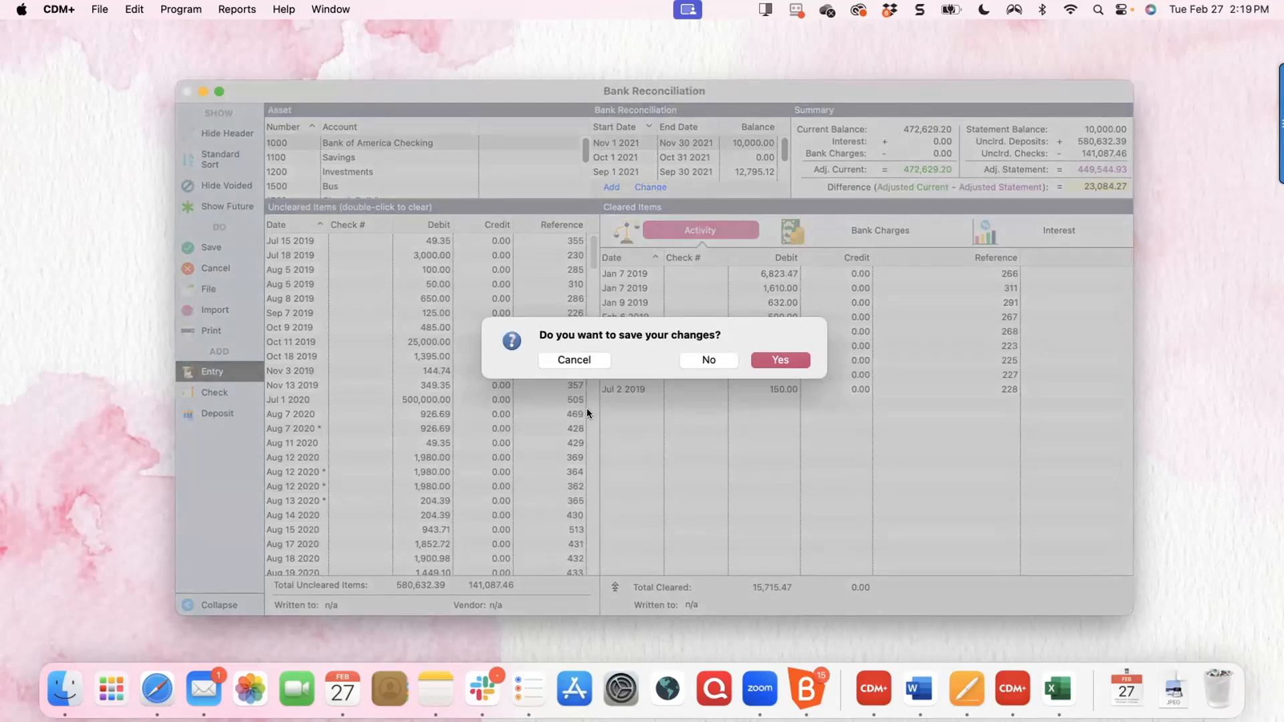
{"action": "left_click", "coordinate": [779, 362]}
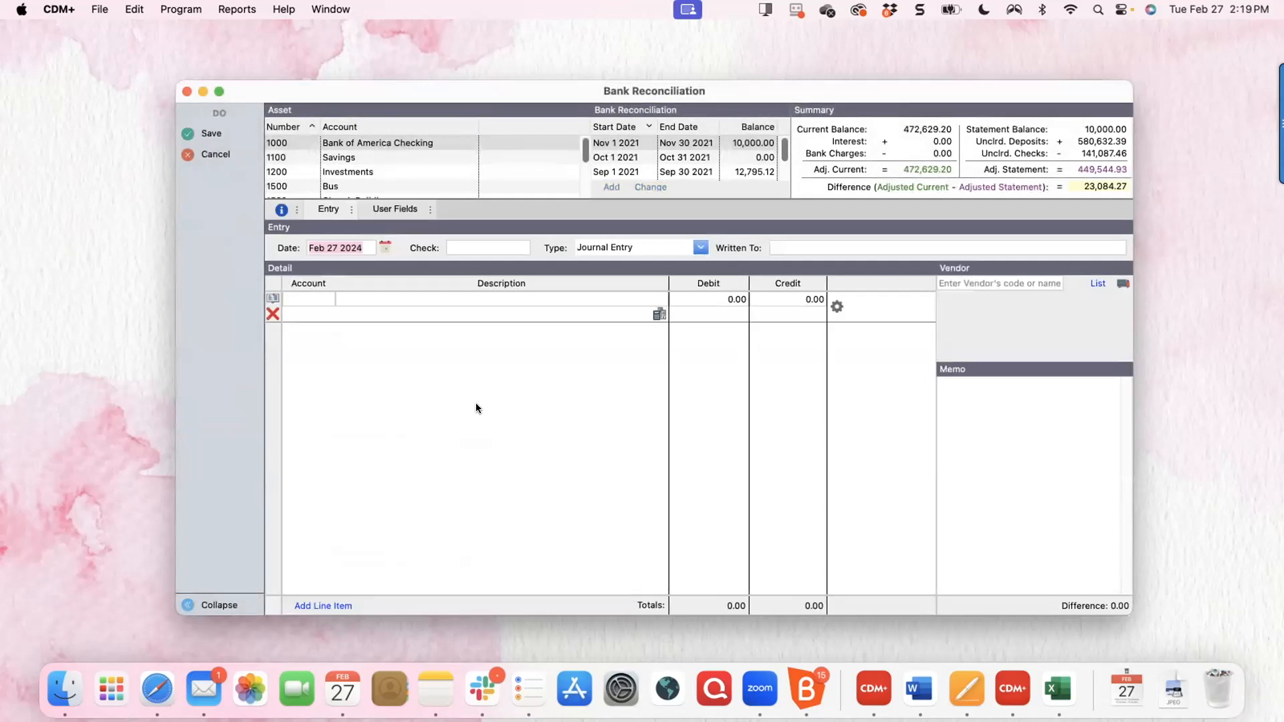
- Enter a 100.00 debit to account 7100, Building Fund Expense, on the entry's first line
{"action": "left_click", "coordinate": [313, 297]}
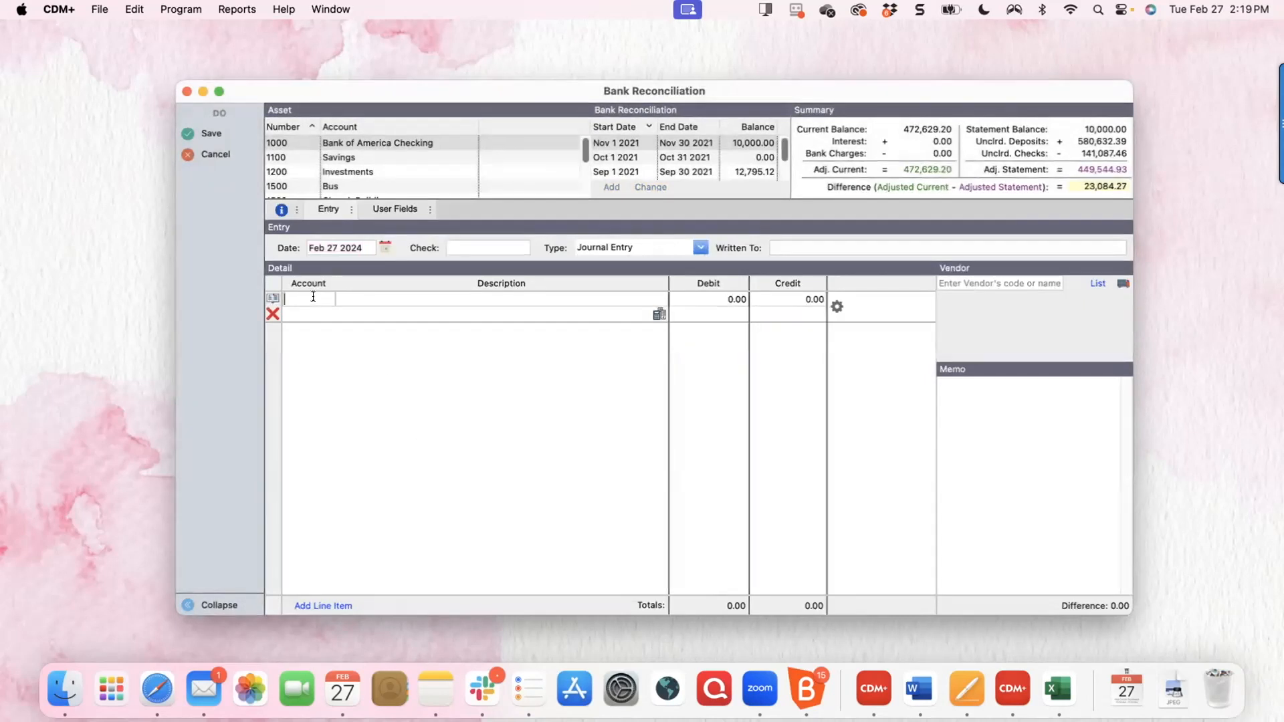
{"action": "left_click", "coordinate": [273, 298]}
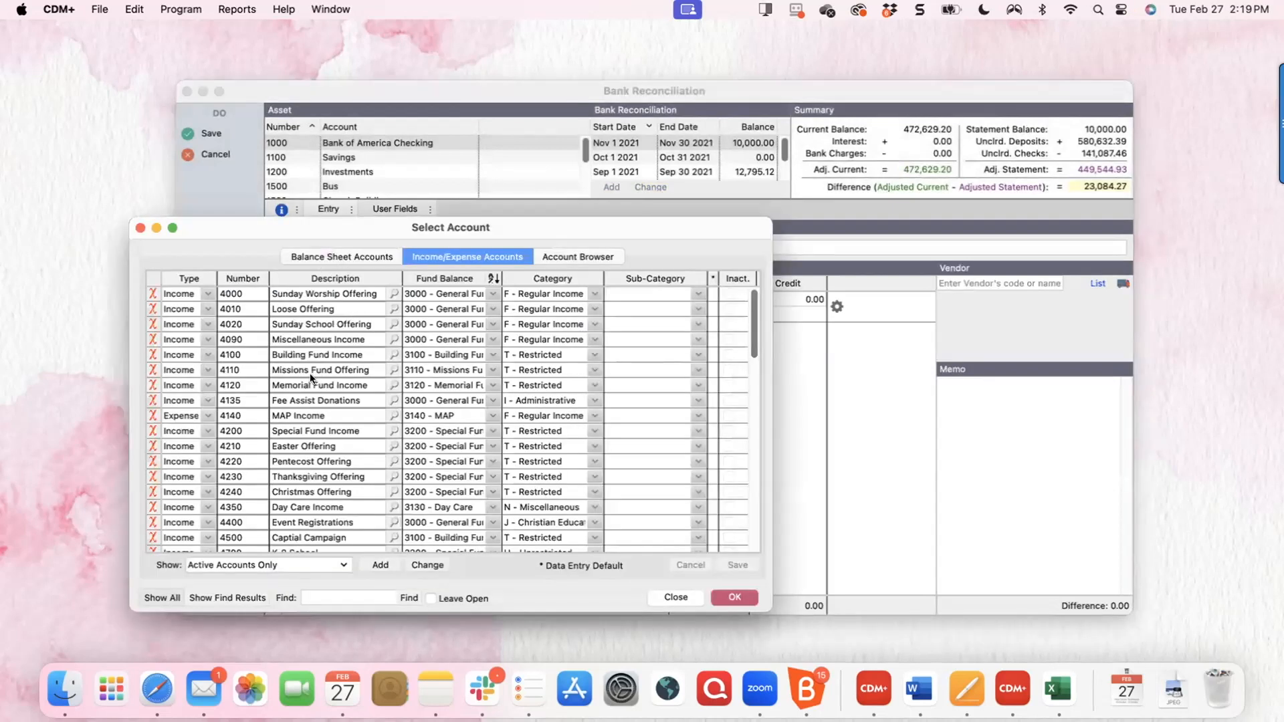
{"action": "scroll", "coordinate": [247, 414], "scroll_direction": "down", "scroll_amount": 10}
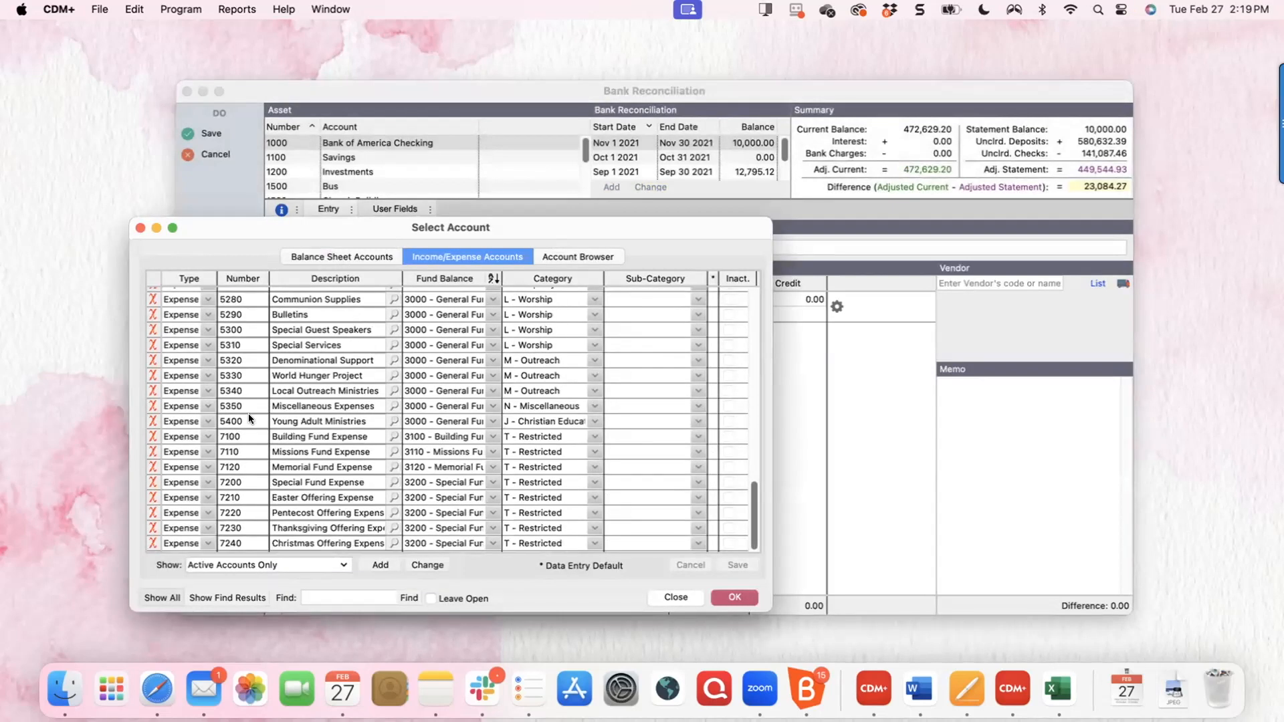
{"action": "left_click", "coordinate": [315, 436]}
{"action": "double_click", "coordinate": [314, 434]}
{"action": "key", "text": "Tab"}
{"action": "key", "text": "Tab"}
{"action": "type", "text": "100"}
- Assign the balancing 100.00 credit line to account 1000, Bank of America Checking, and save the entry
{"action": "key", "text": "Tab"}
{"action": "key", "text": "Tab"}
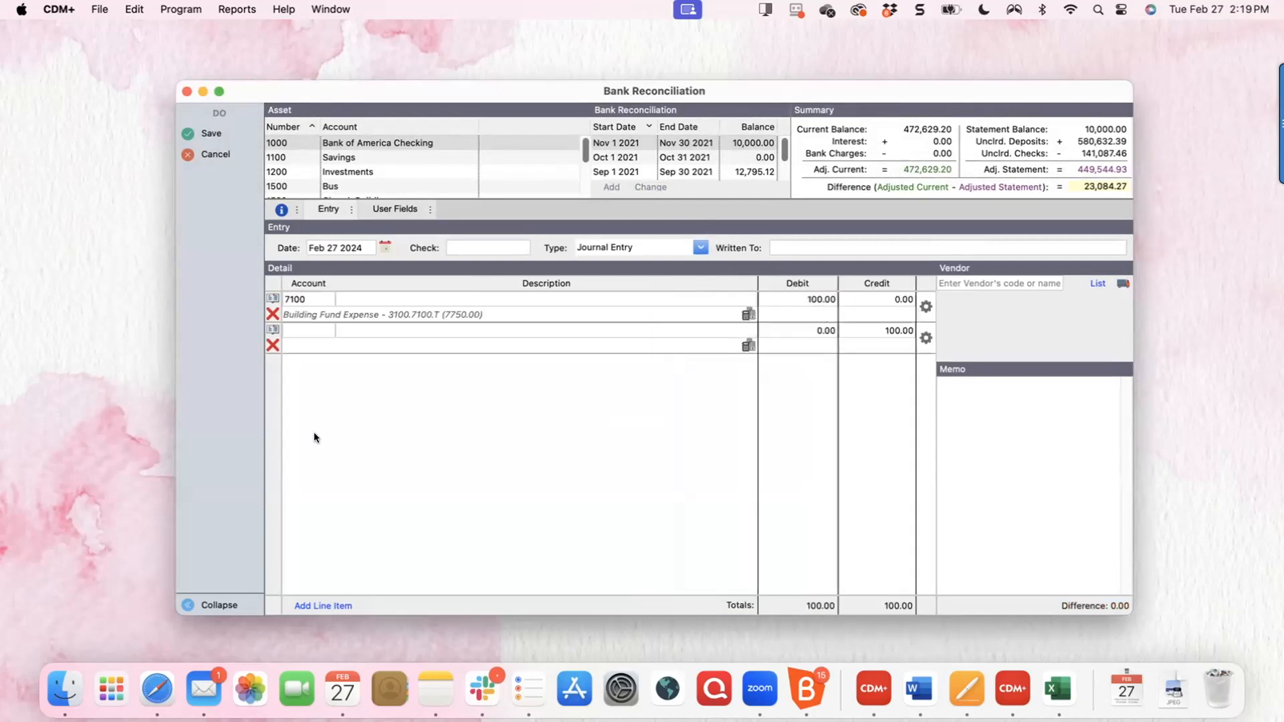
{"action": "type", "text": "1000"}
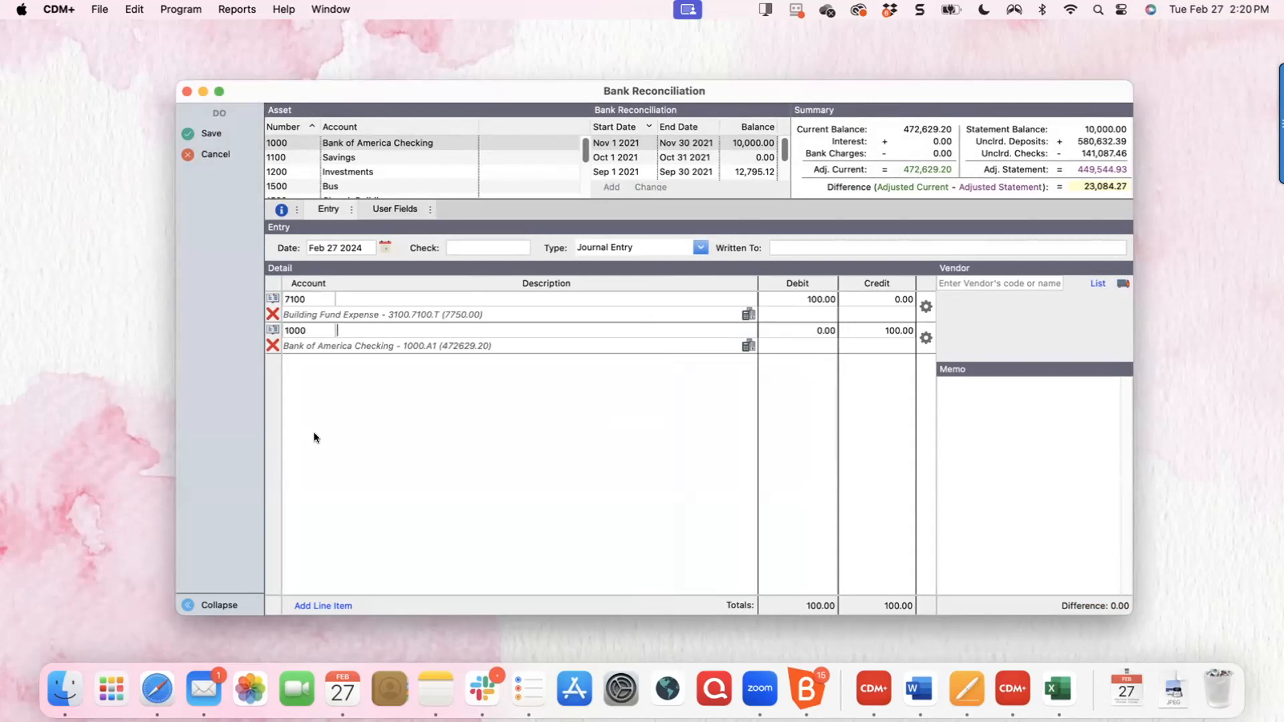
{"action": "left_click", "coordinate": [210, 135]}
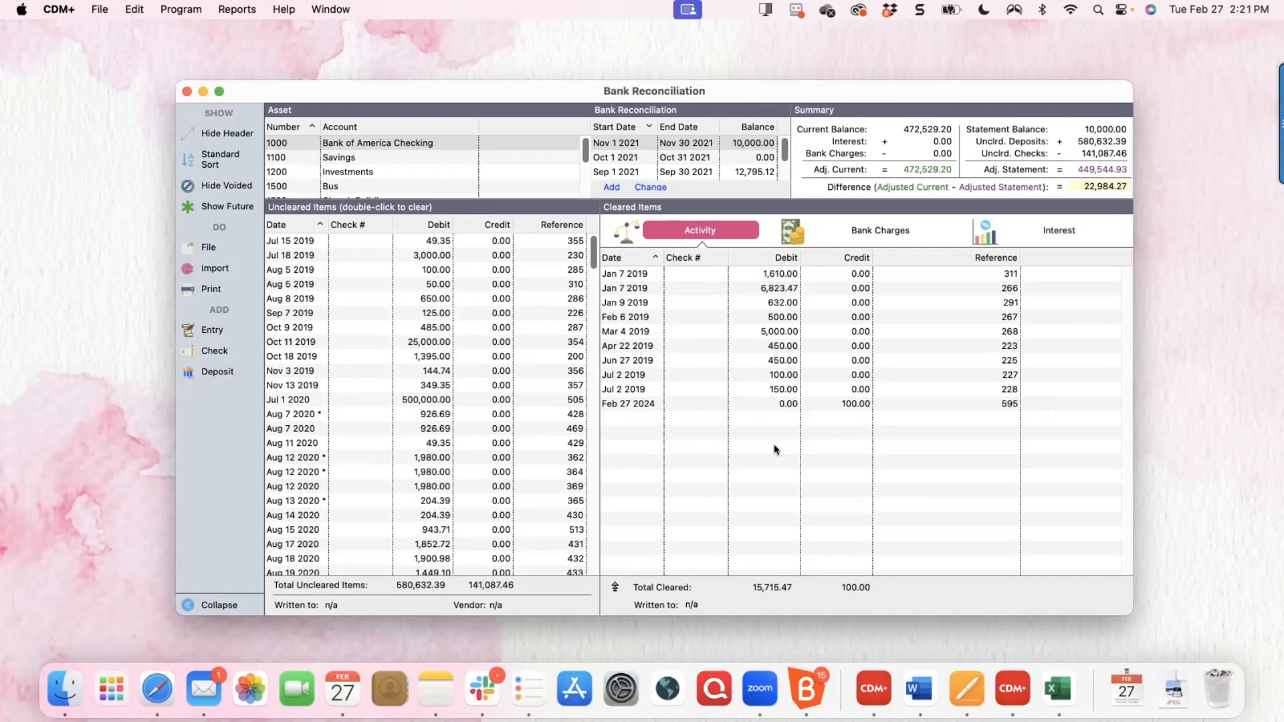
- Clear the Oct 9 2021 credit of 5,000.00 and the Dec 31, Dec 9 and Dec 1 2020 credits of 899.70, 499.70 and 899.70
{"action": "scroll", "coordinate": [511, 382], "scroll_direction": "down", "scroll_amount": 15}
{"action": "scroll", "coordinate": [495, 385], "scroll_direction": "down", "scroll_amount": 10}
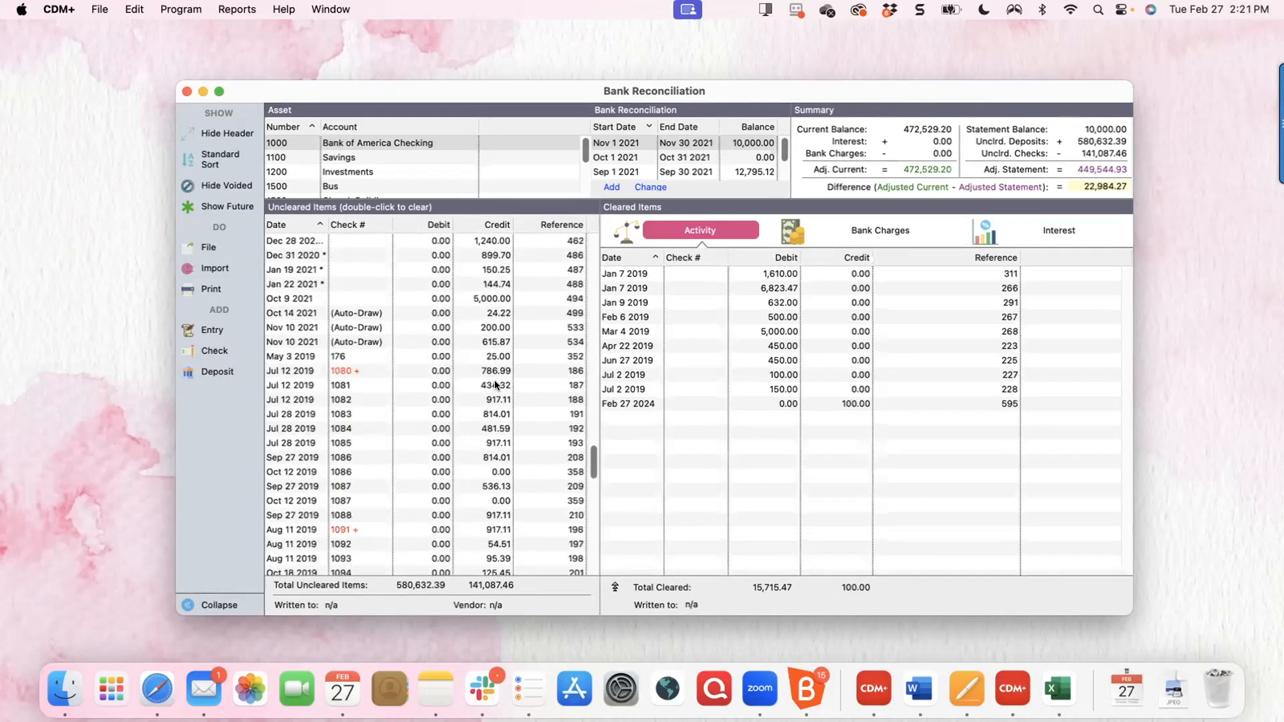
{"action": "left_click", "coordinate": [493, 440]}
{"action": "double_click", "coordinate": [493, 442]}
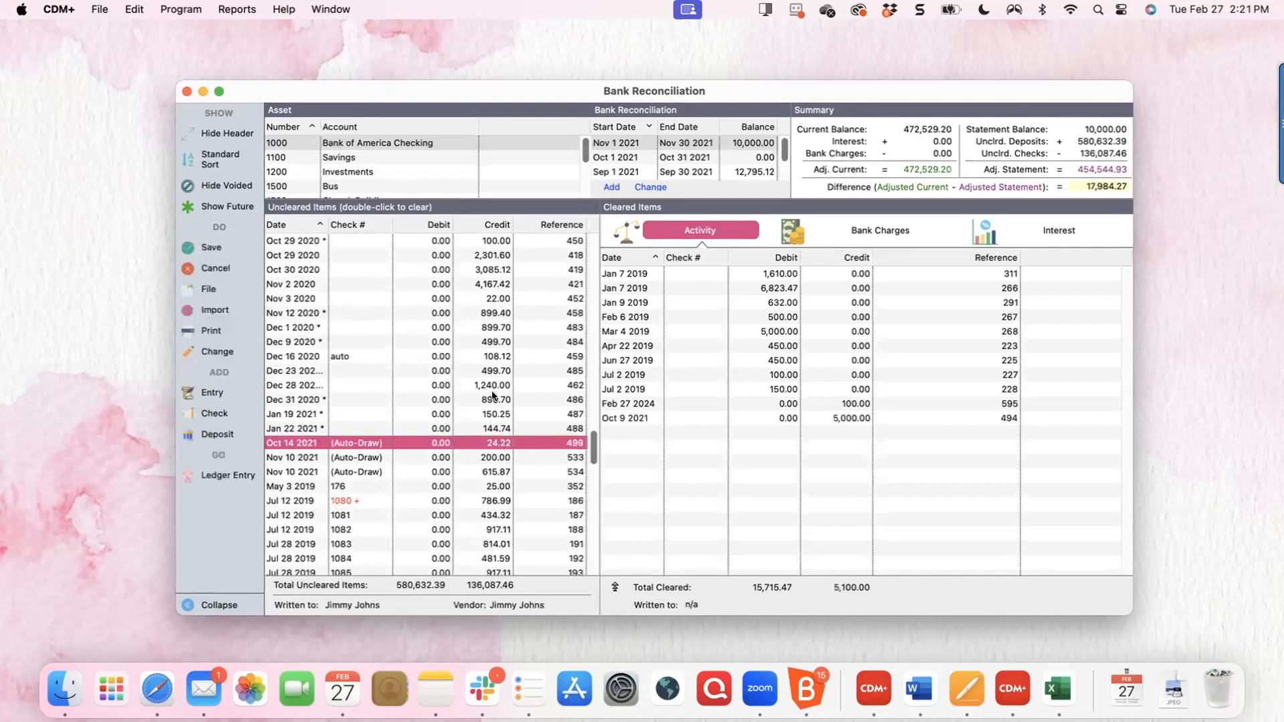
{"action": "double_click", "coordinate": [495, 399]}
{"action": "left_click", "coordinate": [489, 354]}
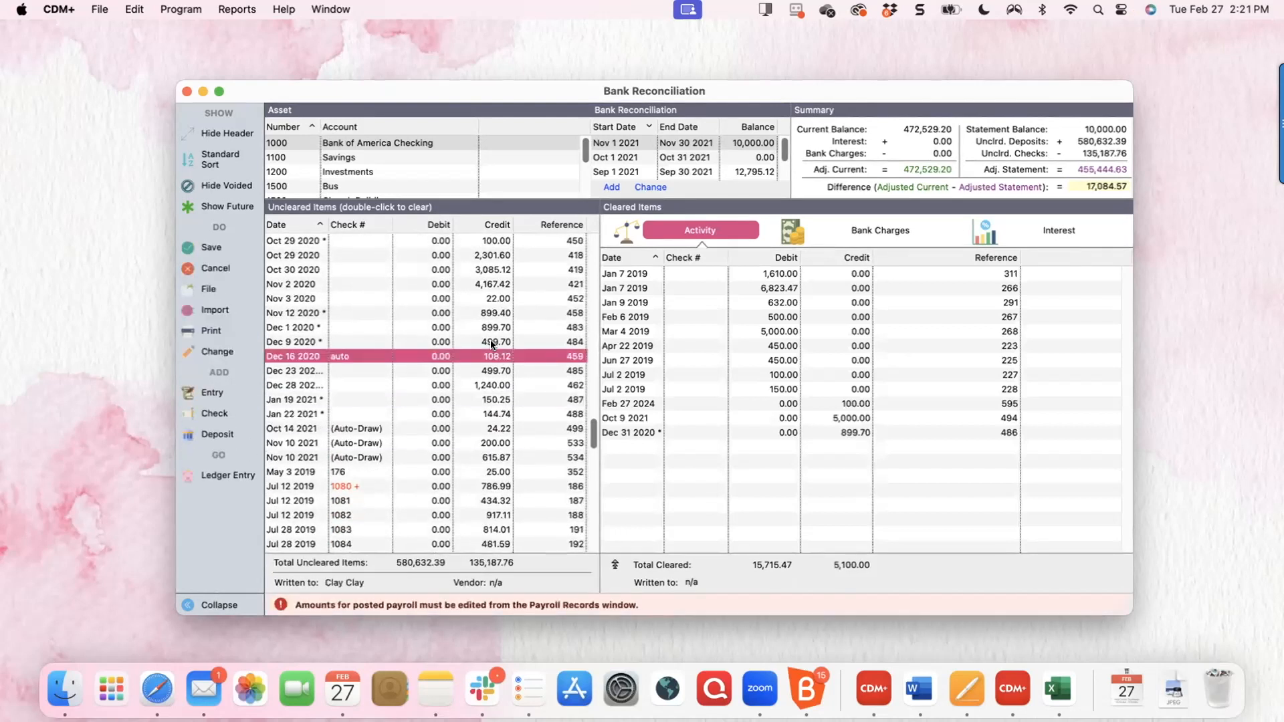
{"action": "left_click", "coordinate": [492, 342]}
{"action": "double_click", "coordinate": [492, 342]}
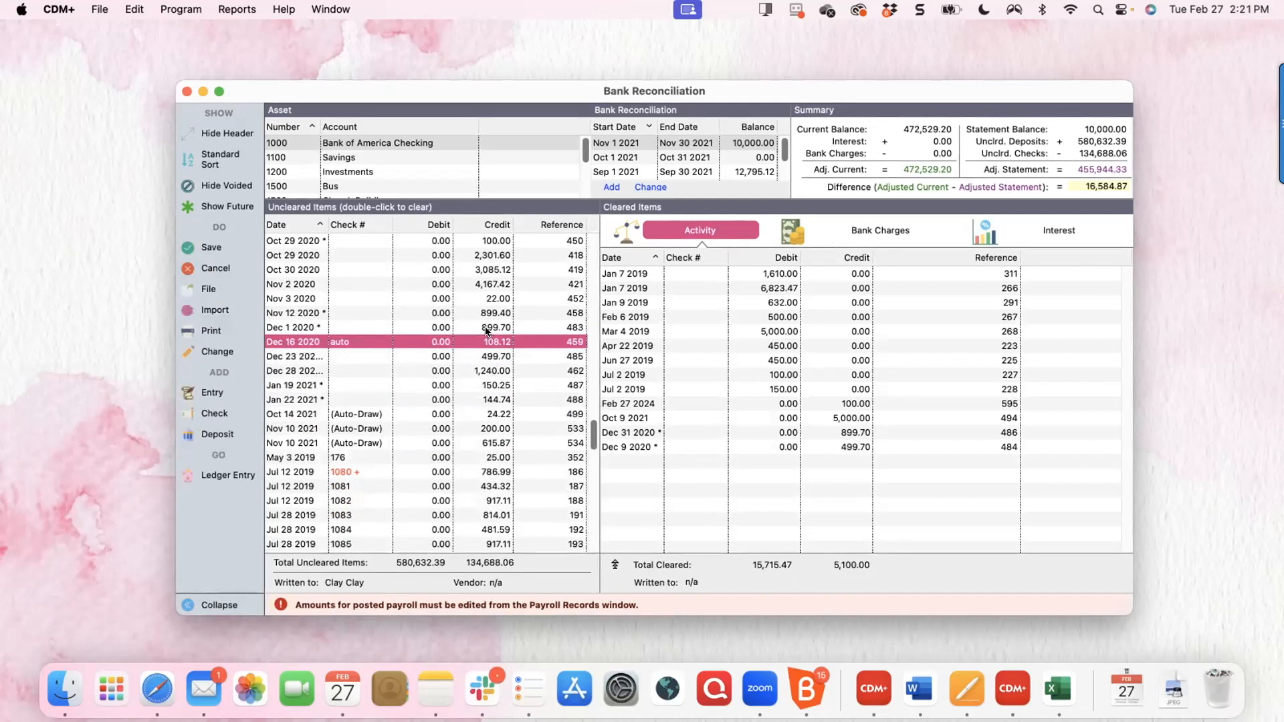
{"action": "double_click", "coordinate": [487, 328]}
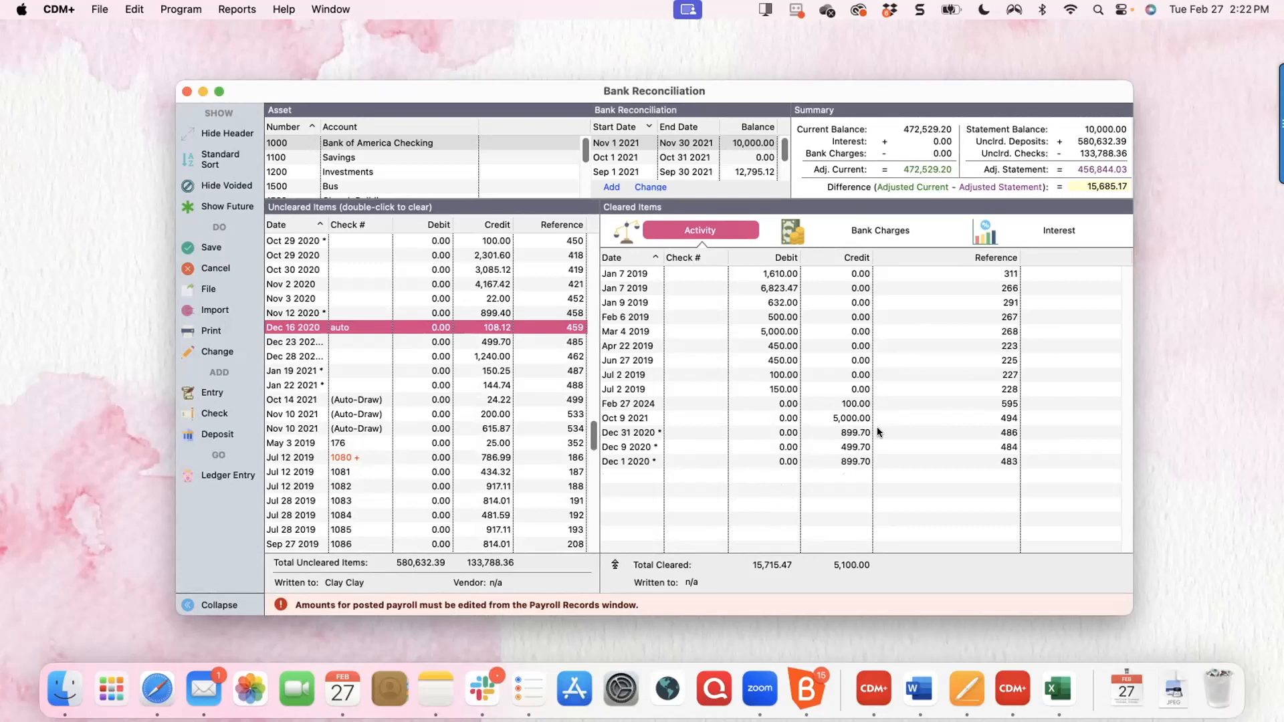
- Add a 25.00 bank charge to account 7110, Missions Fund Expense, with the description Bank Fees
{"action": "left_click", "coordinate": [891, 232]}
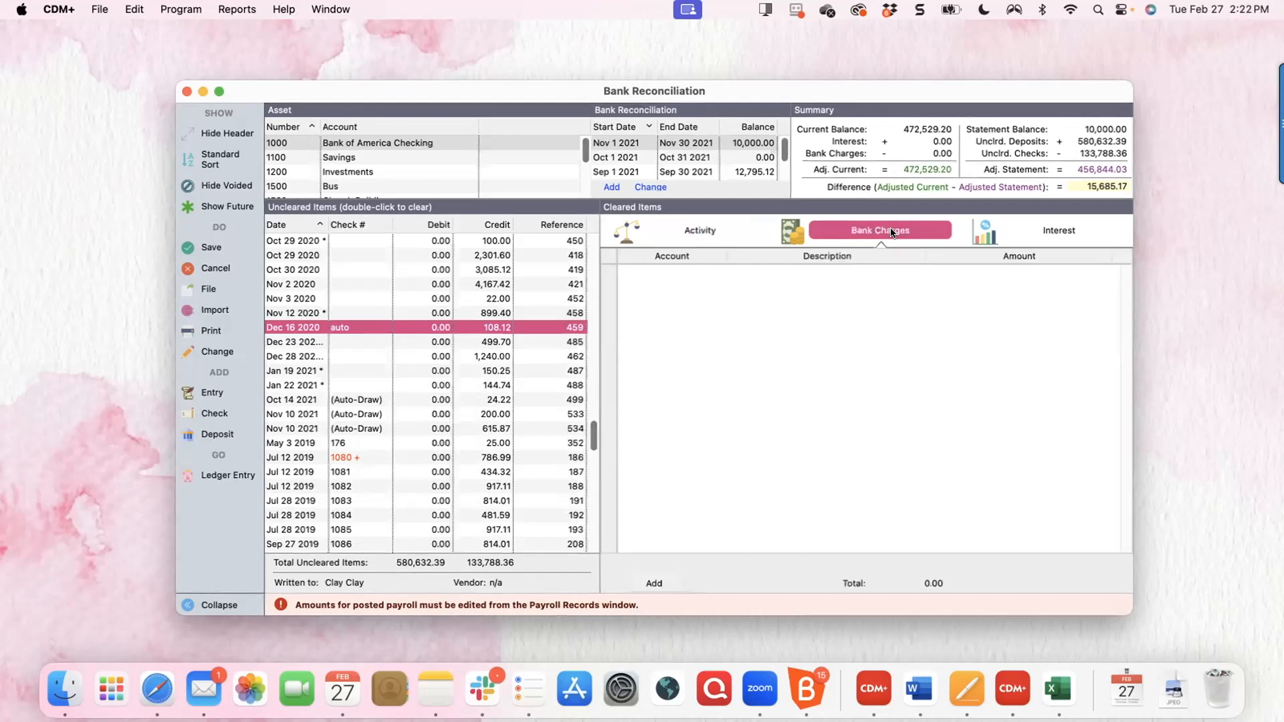
{"action": "left_click", "coordinate": [691, 232]}
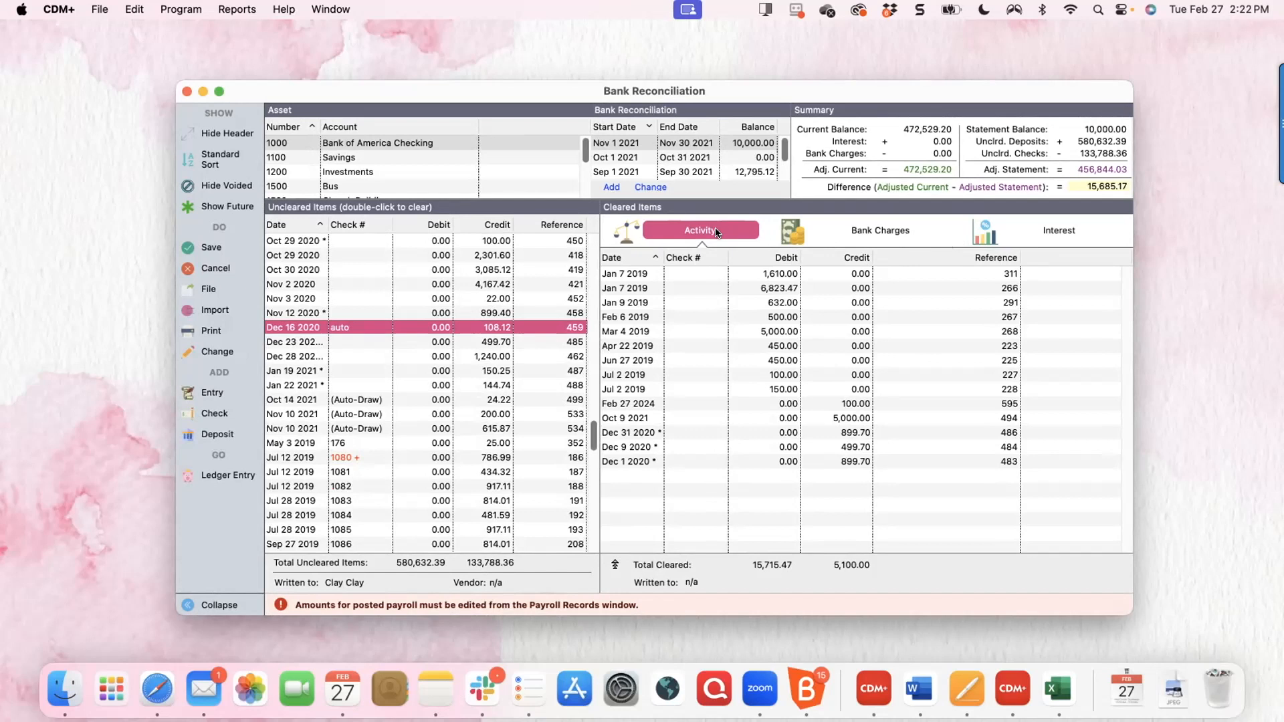
{"action": "left_click", "coordinate": [885, 232]}
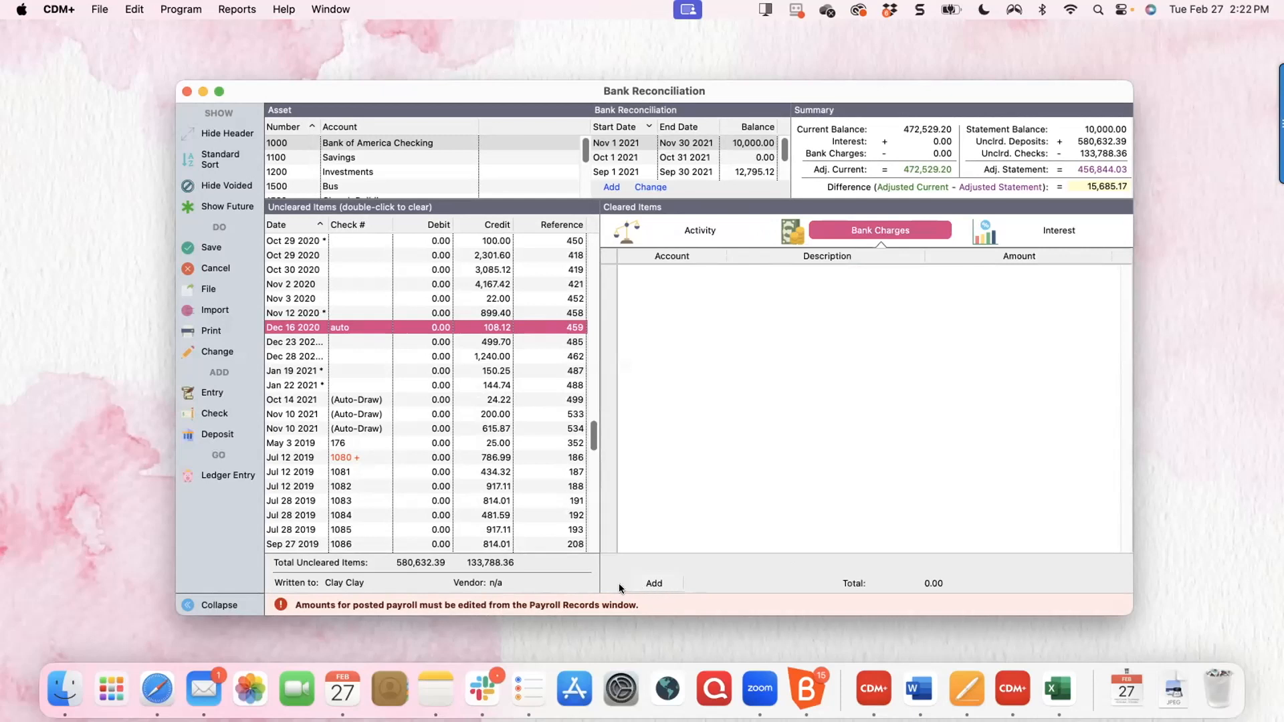
{"action": "left_click", "coordinate": [652, 583]}
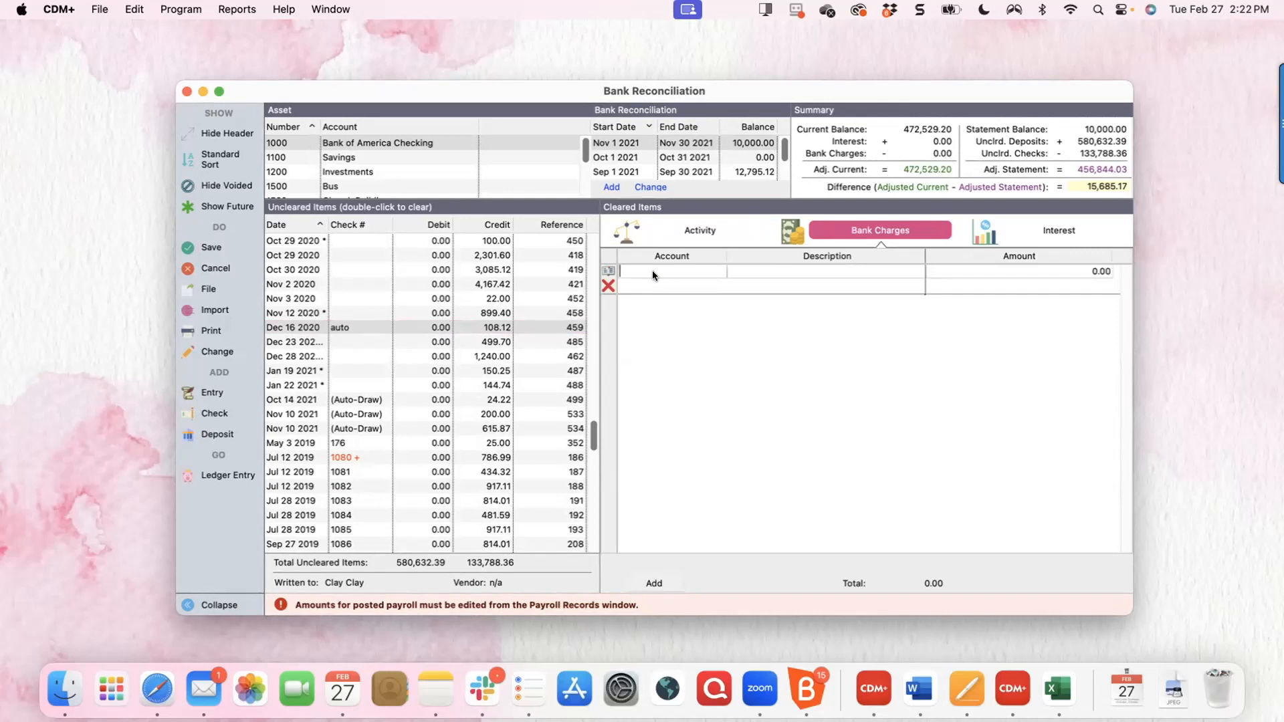
{"action": "left_click", "coordinate": [607, 271]}
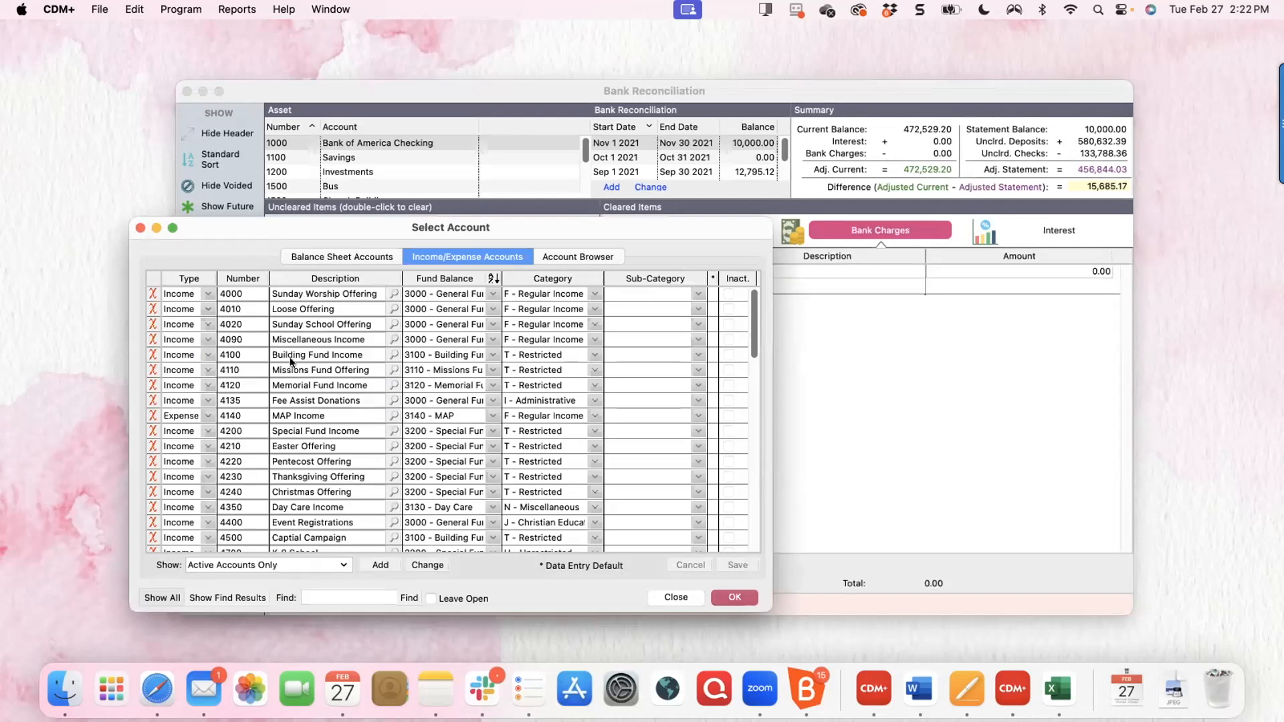
{"action": "scroll", "coordinate": [237, 429], "scroll_direction": "down", "scroll_amount": 10}
{"action": "double_click", "coordinate": [292, 451]}
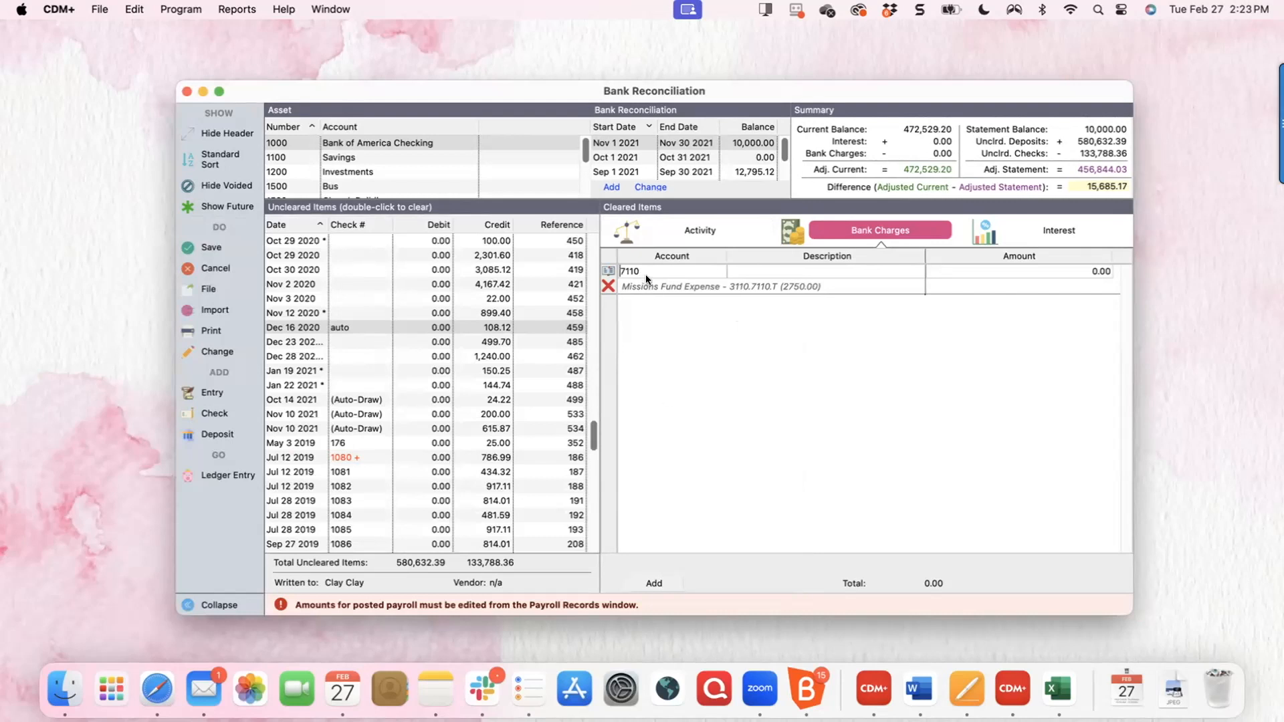
{"action": "left_click", "coordinate": [781, 266]}
{"action": "type", "text": "Ba"}
{"action": "type", "text": "25.00"}
{"action": "left_click", "coordinate": [696, 227]}
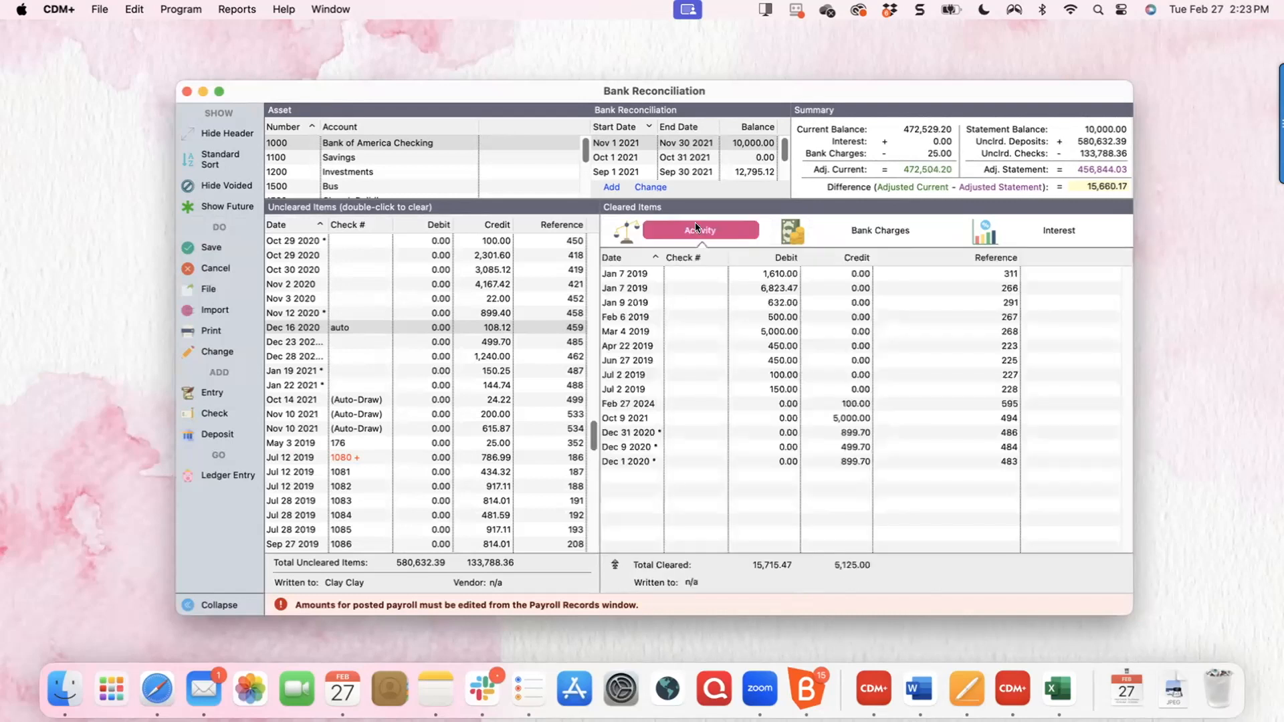
- Add 2.00 of interest to account 4010, Loose Offering
{"action": "left_click", "coordinate": [877, 231]}
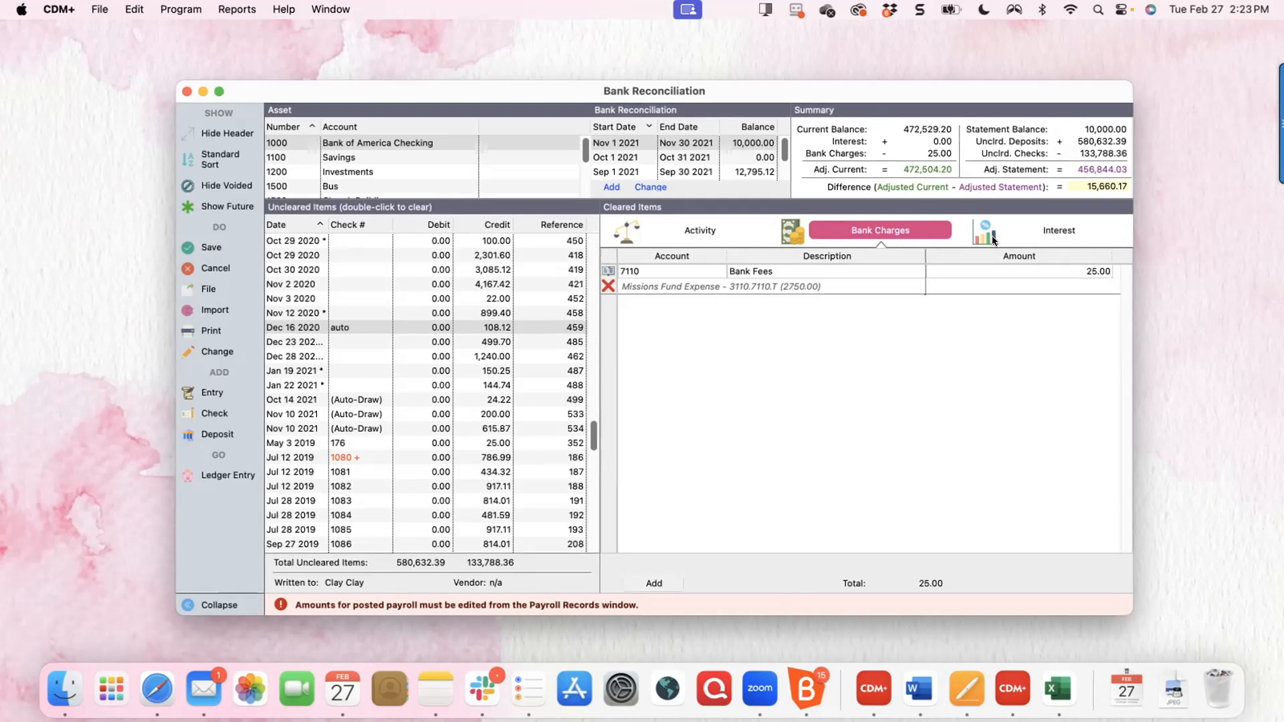
{"action": "left_click", "coordinate": [1059, 227]}
{"action": "left_click", "coordinate": [654, 583]}
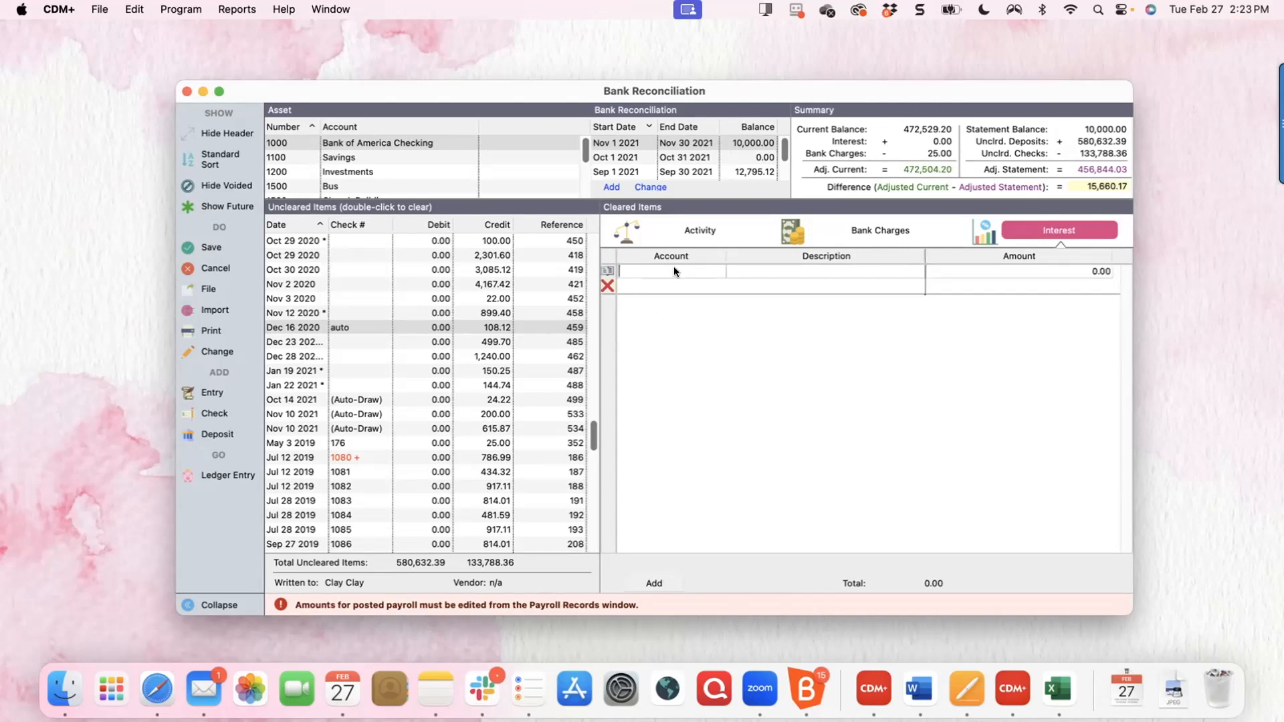
{"action": "left_click", "coordinate": [607, 271]}
{"action": "double_click", "coordinate": [303, 310]}
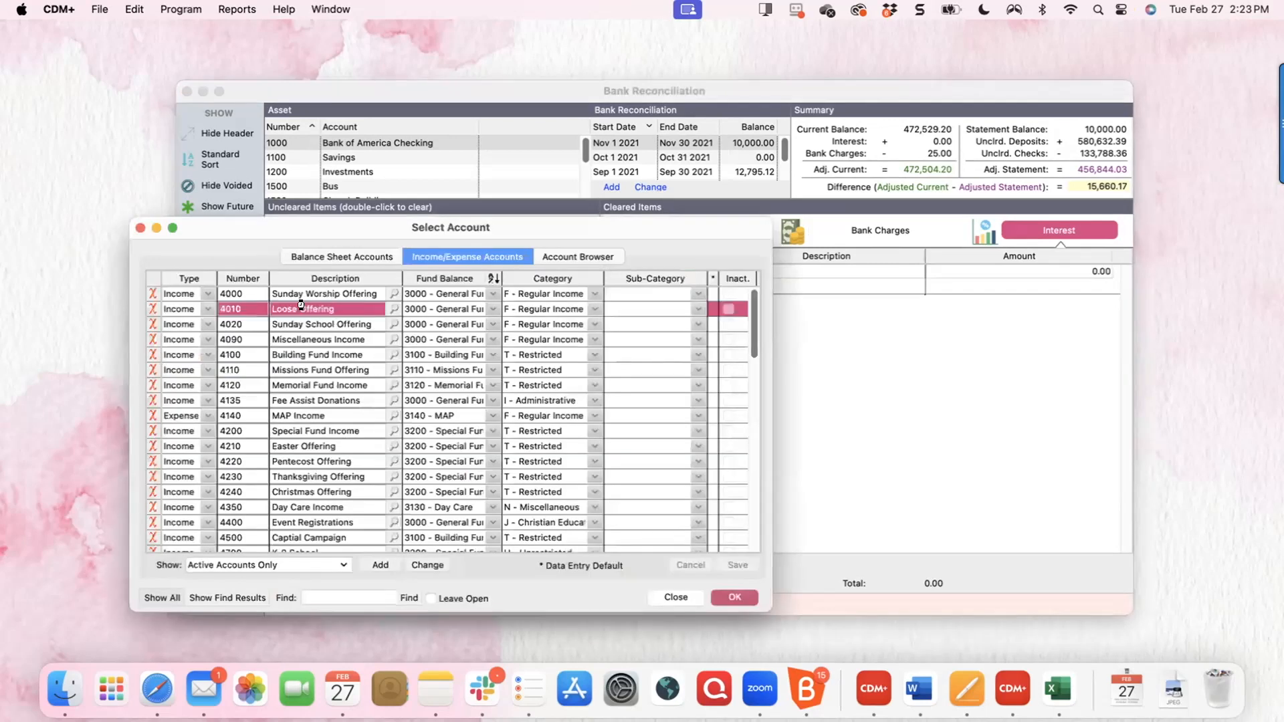
{"action": "key", "text": "Tab"}
{"action": "type", "text": "2.00"}
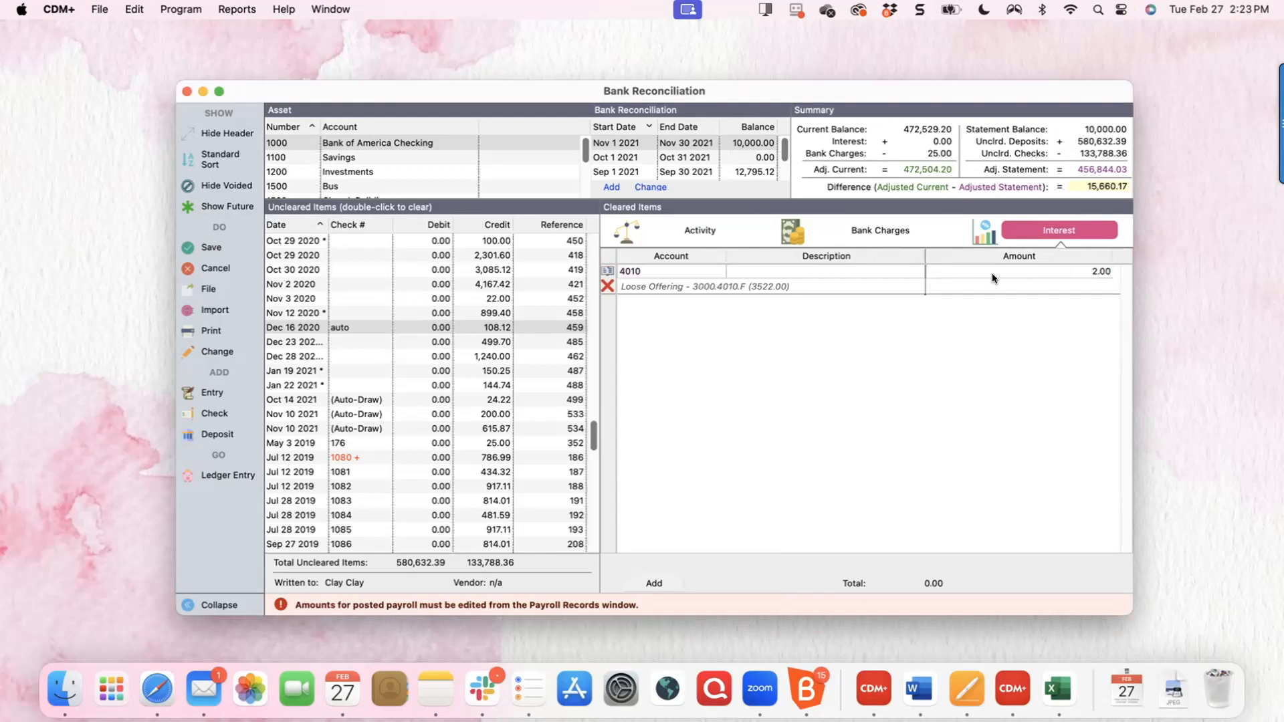
{"action": "key", "text": "Return"}
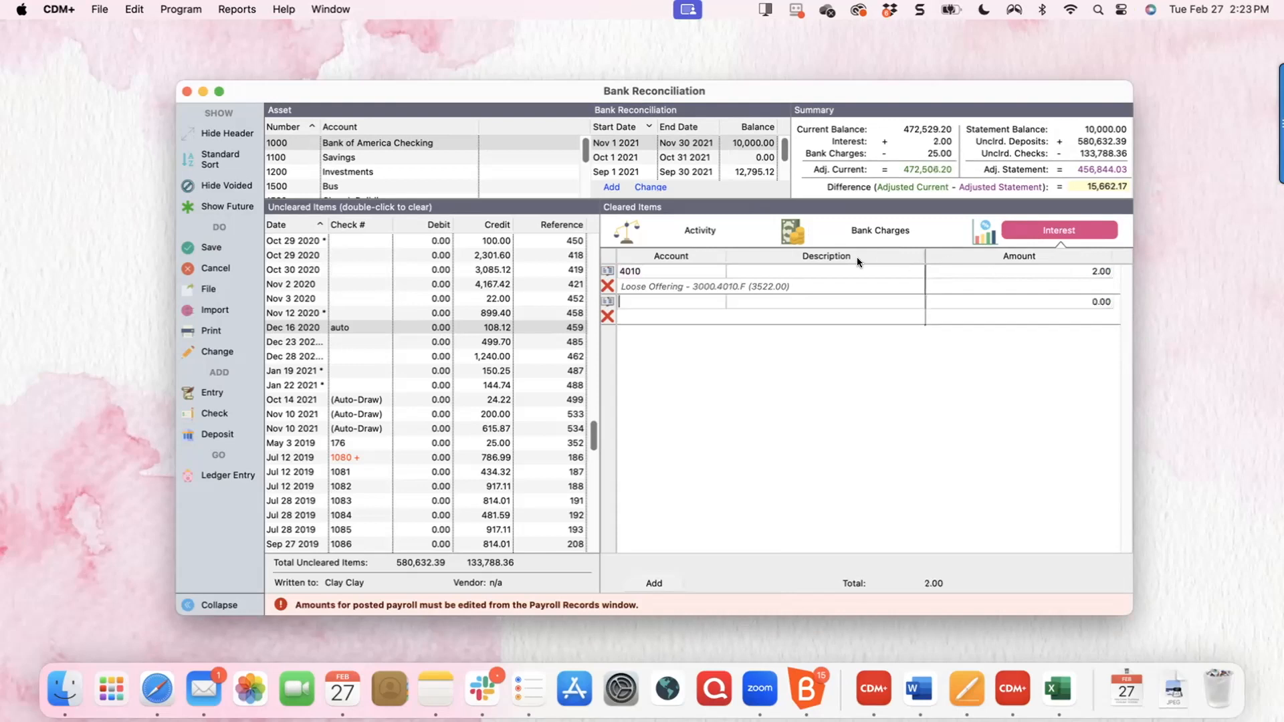
- Review the reconciliation's cleared activity, bank charges and interest
{"action": "left_click", "coordinate": [696, 228]}
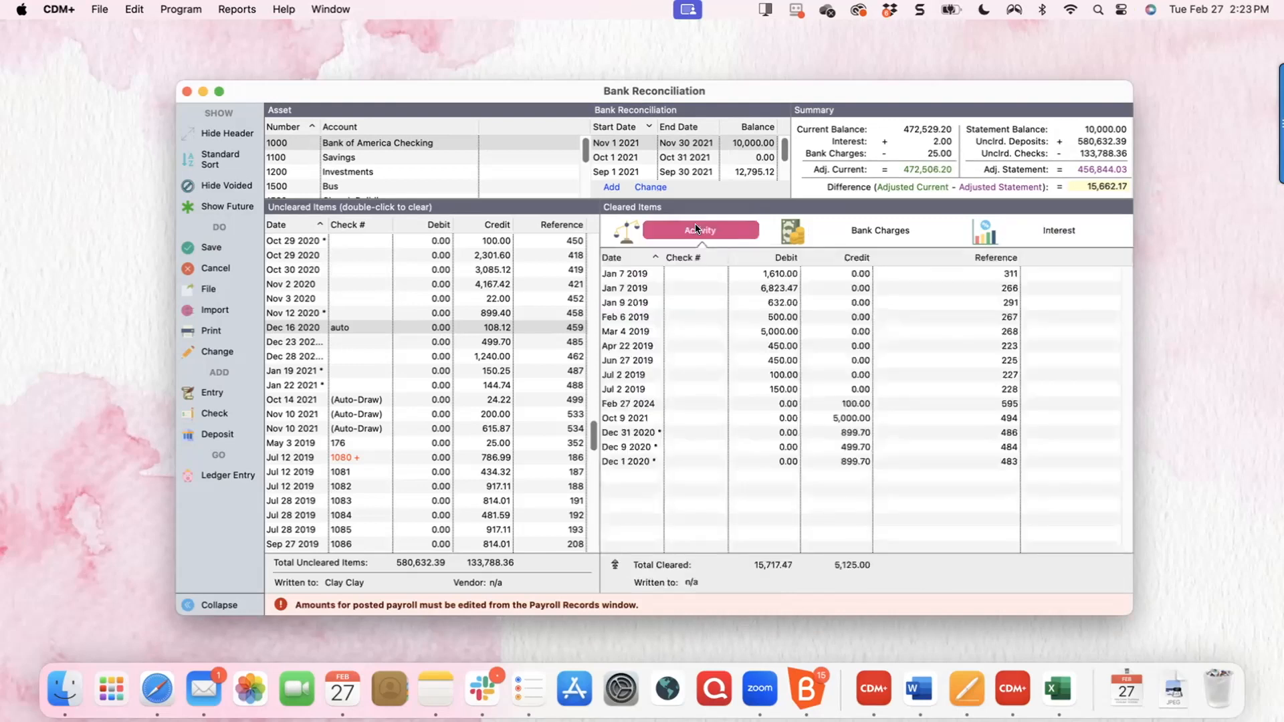
{"action": "left_click", "coordinate": [884, 229]}
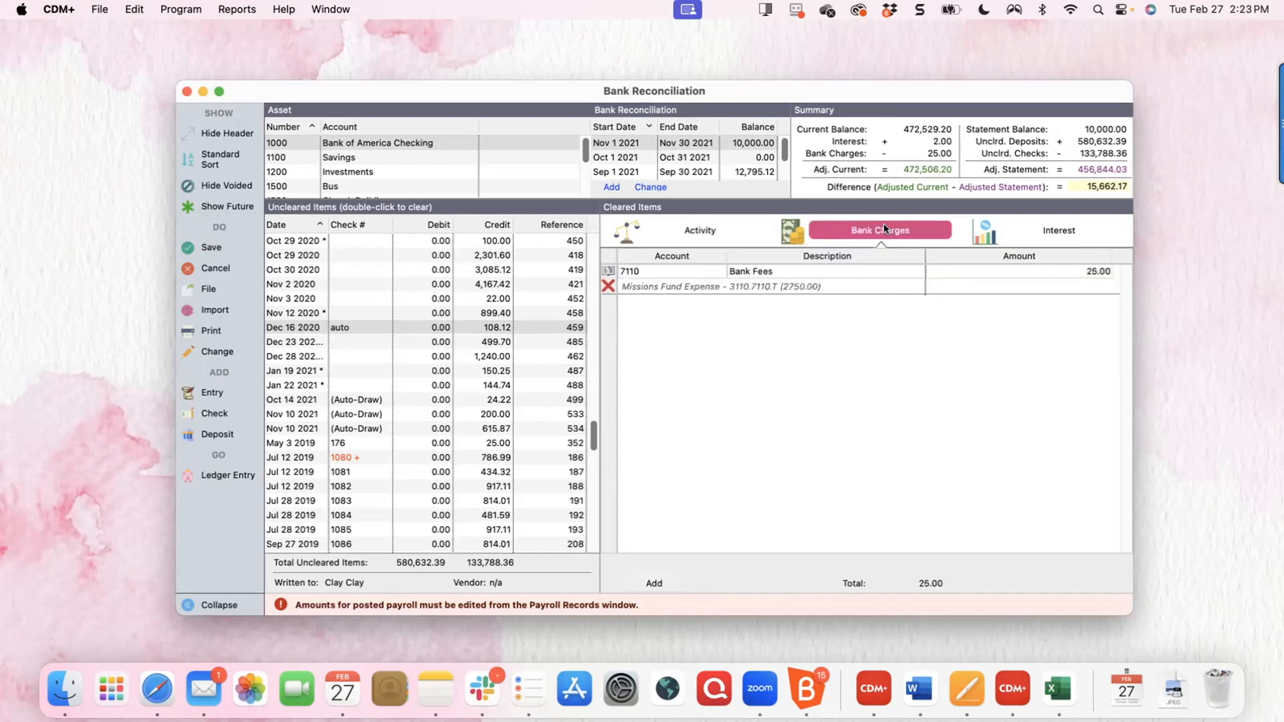
{"action": "left_click", "coordinate": [1061, 228]}
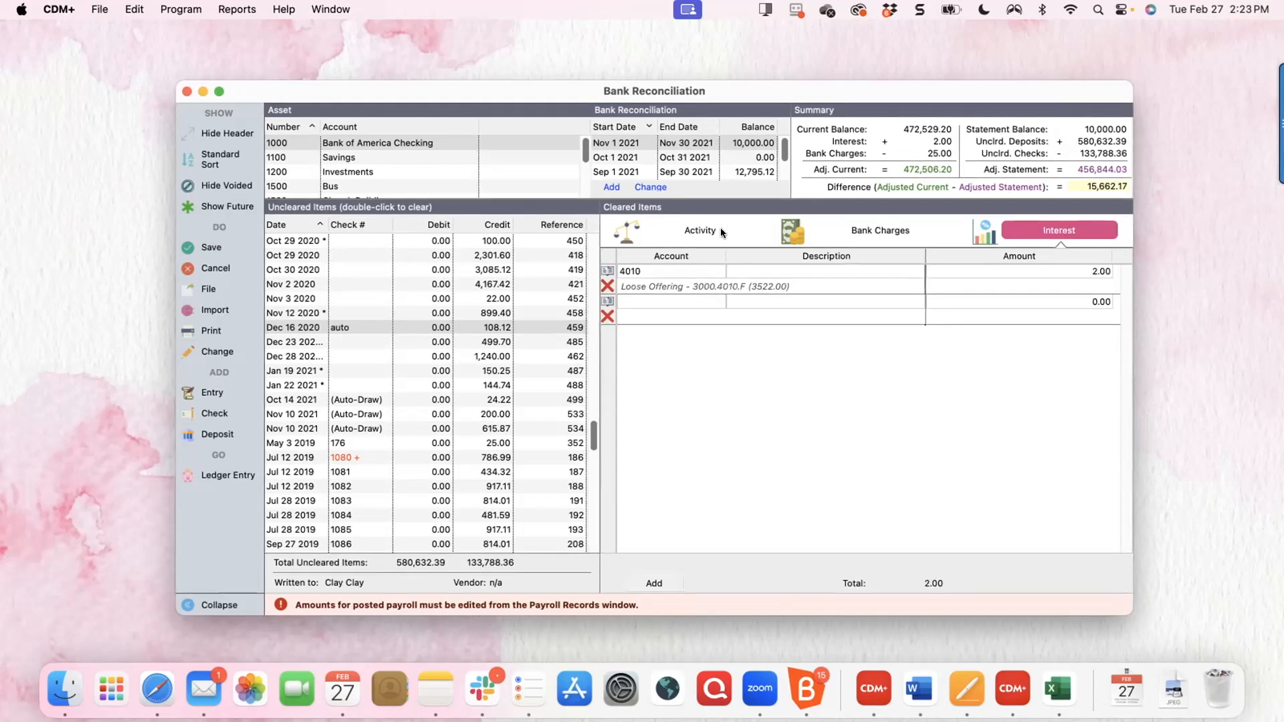
{"action": "left_click", "coordinate": [683, 231]}
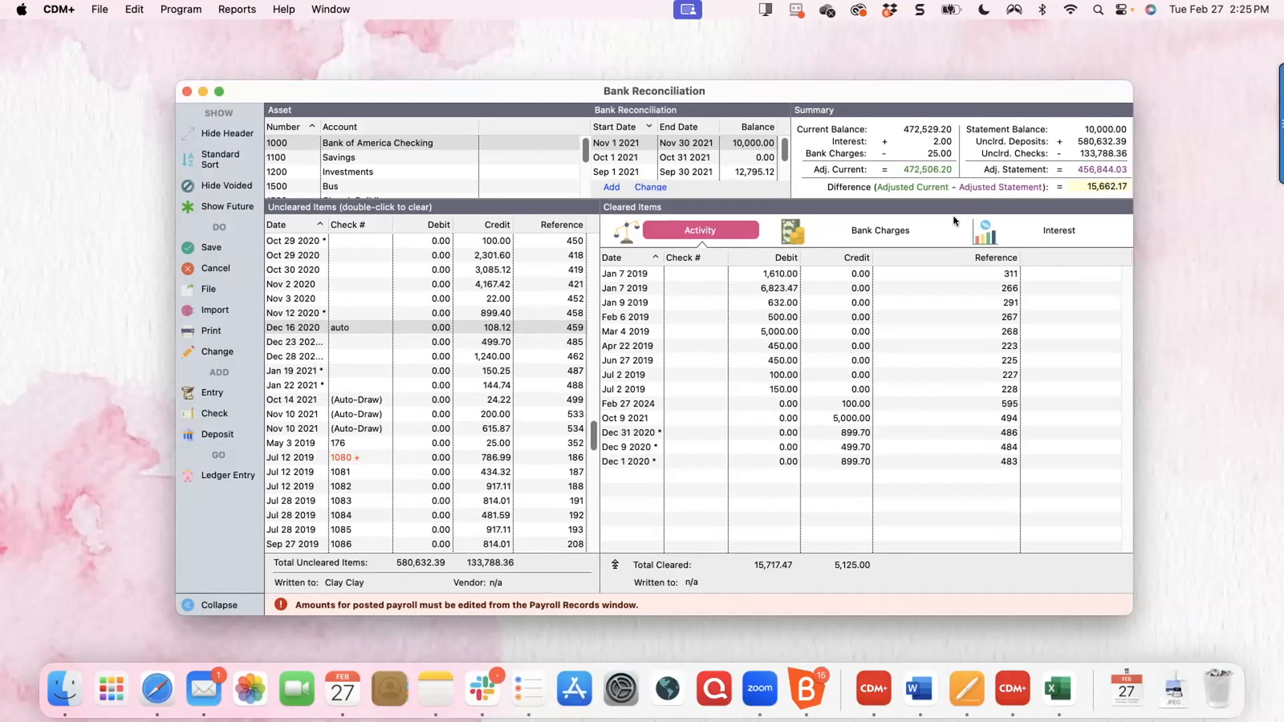
{"action": "left_click", "coordinate": [888, 229]}
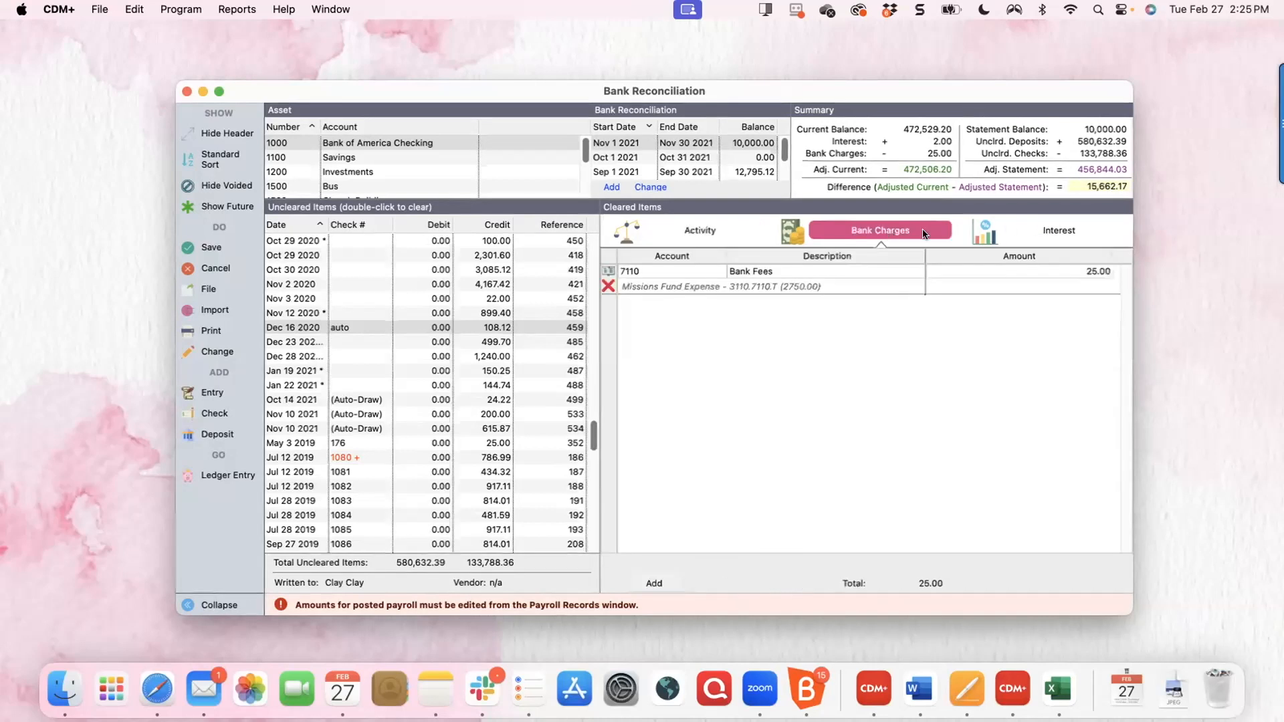
{"action": "left_click", "coordinate": [1046, 228]}
{"action": "left_click", "coordinate": [890, 231]}
{"action": "left_click", "coordinate": [690, 232]}
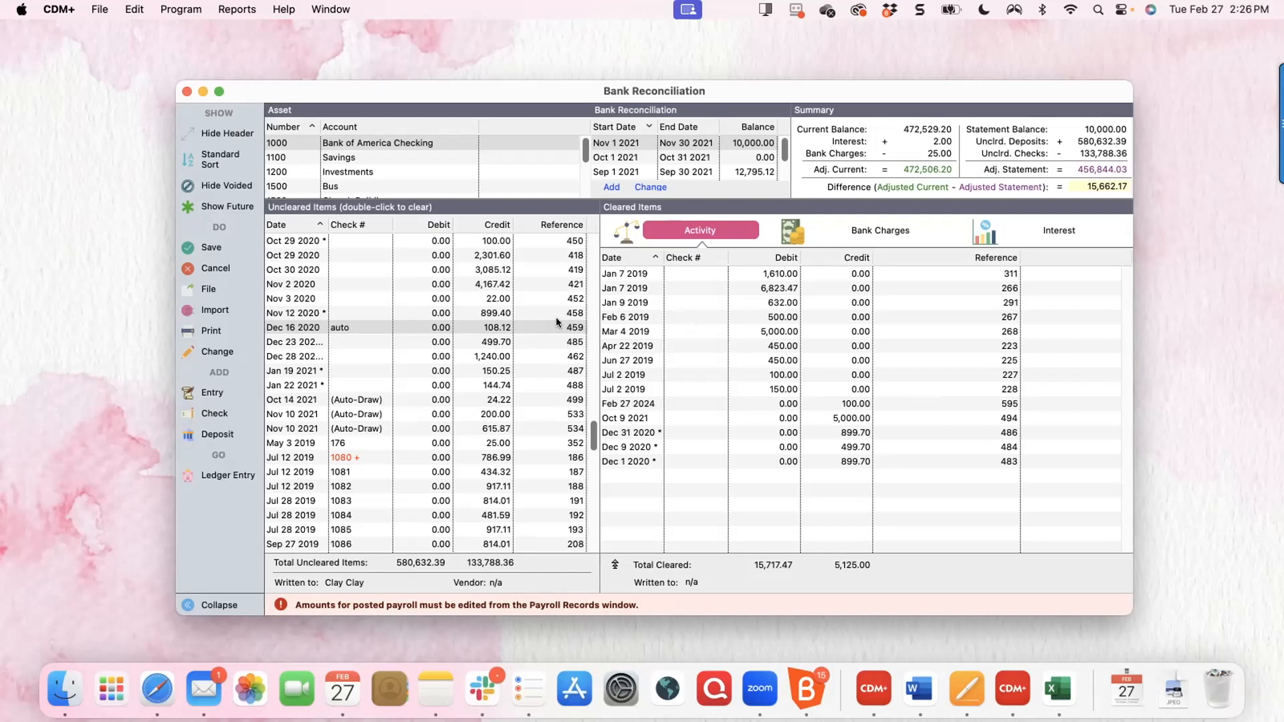
- Open the ledger entry for the Nov 3 2020 credit of 22.00, saving the reconciliation changes, and enlarge the ledger window
{"action": "left_click", "coordinate": [539, 297]}
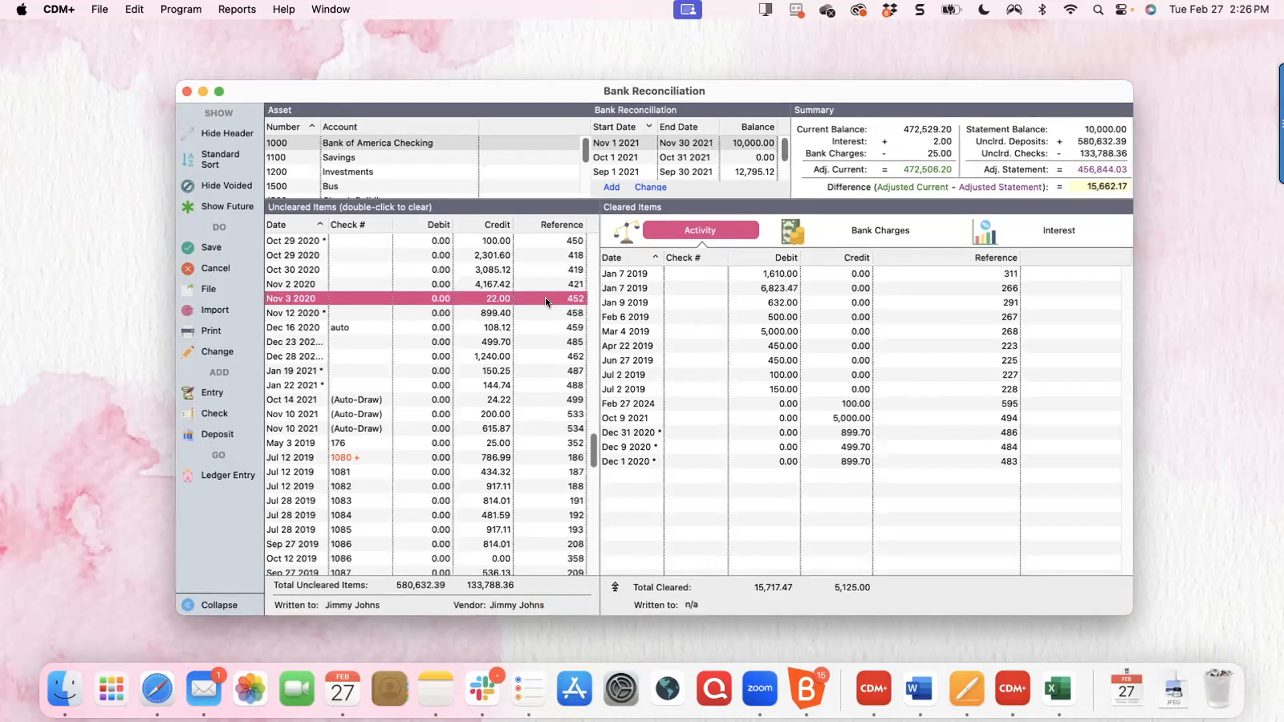
{"action": "left_click", "coordinate": [222, 476]}
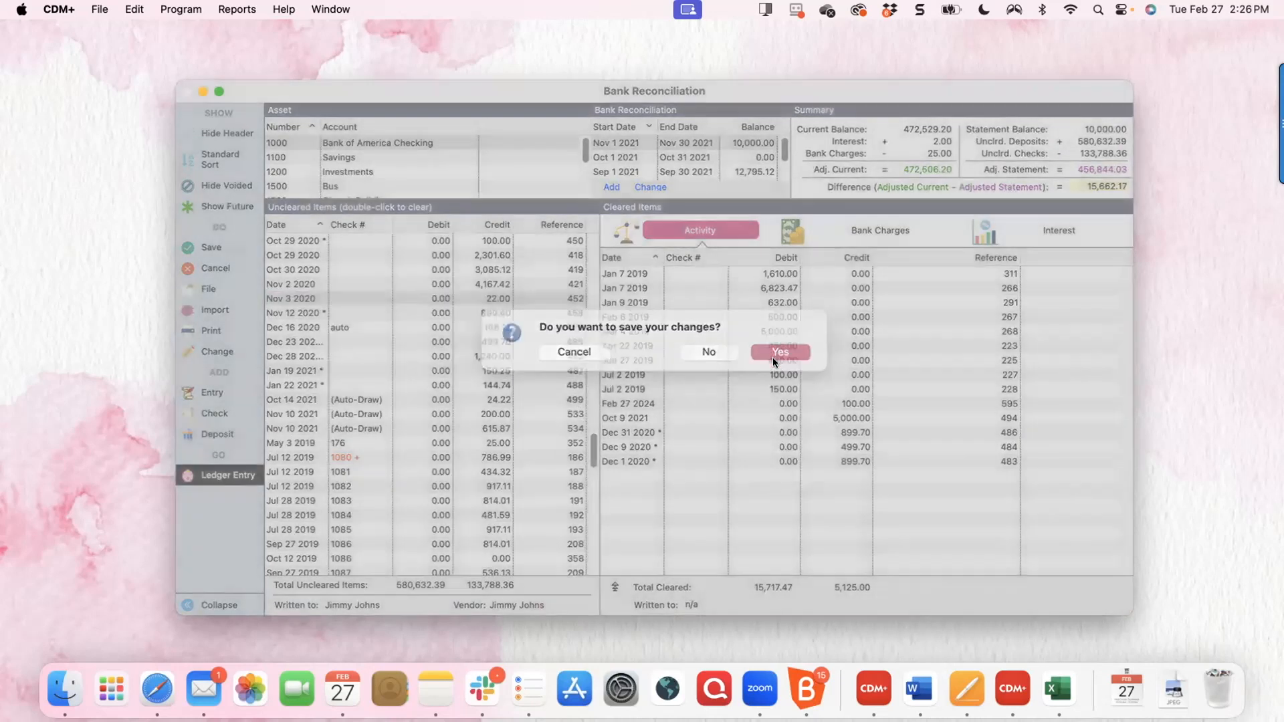
{"action": "left_click", "coordinate": [774, 361]}
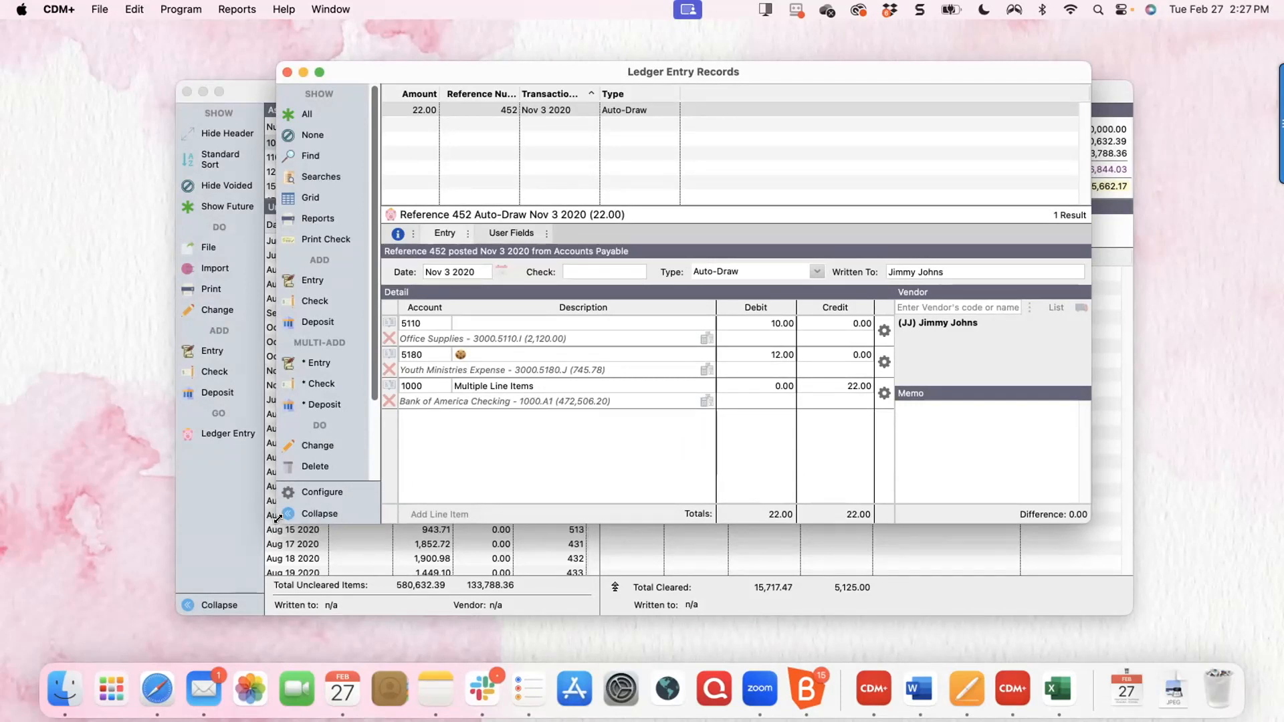
{"action": "left_click_drag", "start_coordinate": [278, 518], "coordinate": [168, 604]}
{"action": "left_click_drag", "start_coordinate": [1089, 608], "coordinate": [1154, 629]}
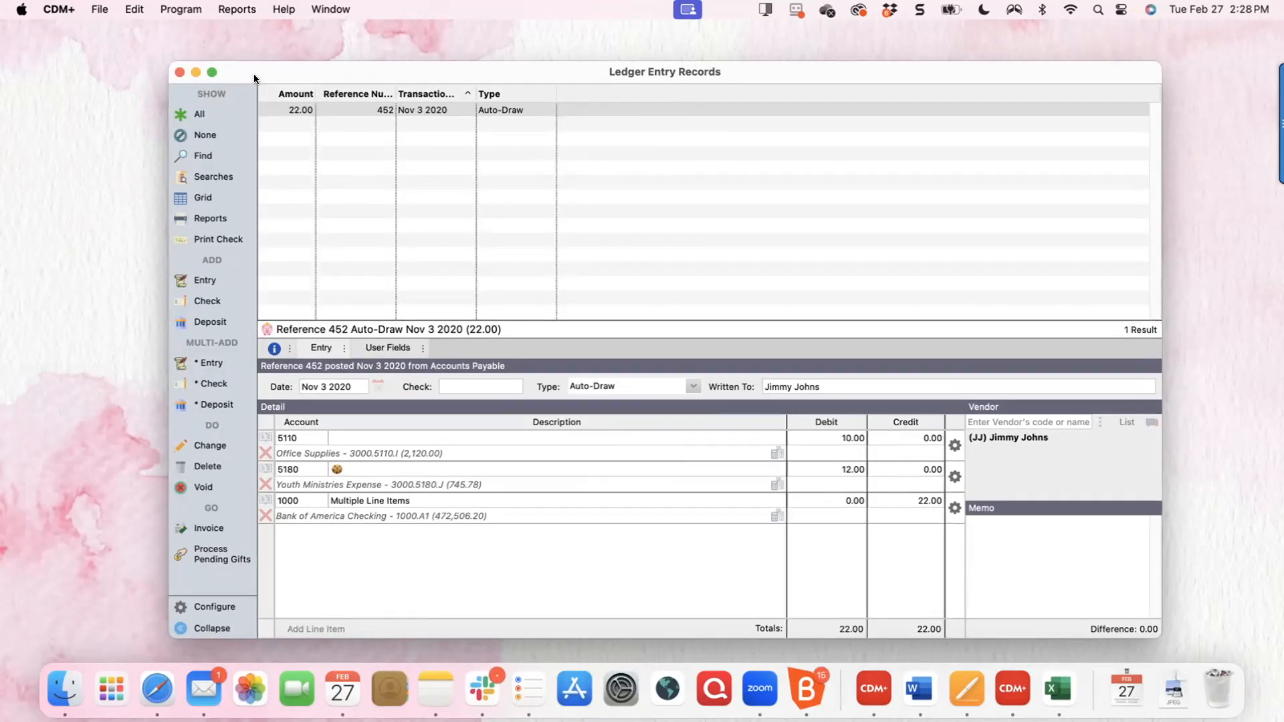
- Switch between the Bank Reconciliation and Ledger Entry Records windows, finishing with Bank Reconciliation in front and moved higher on the screen
{"action": "left_click", "coordinate": [180, 9]}
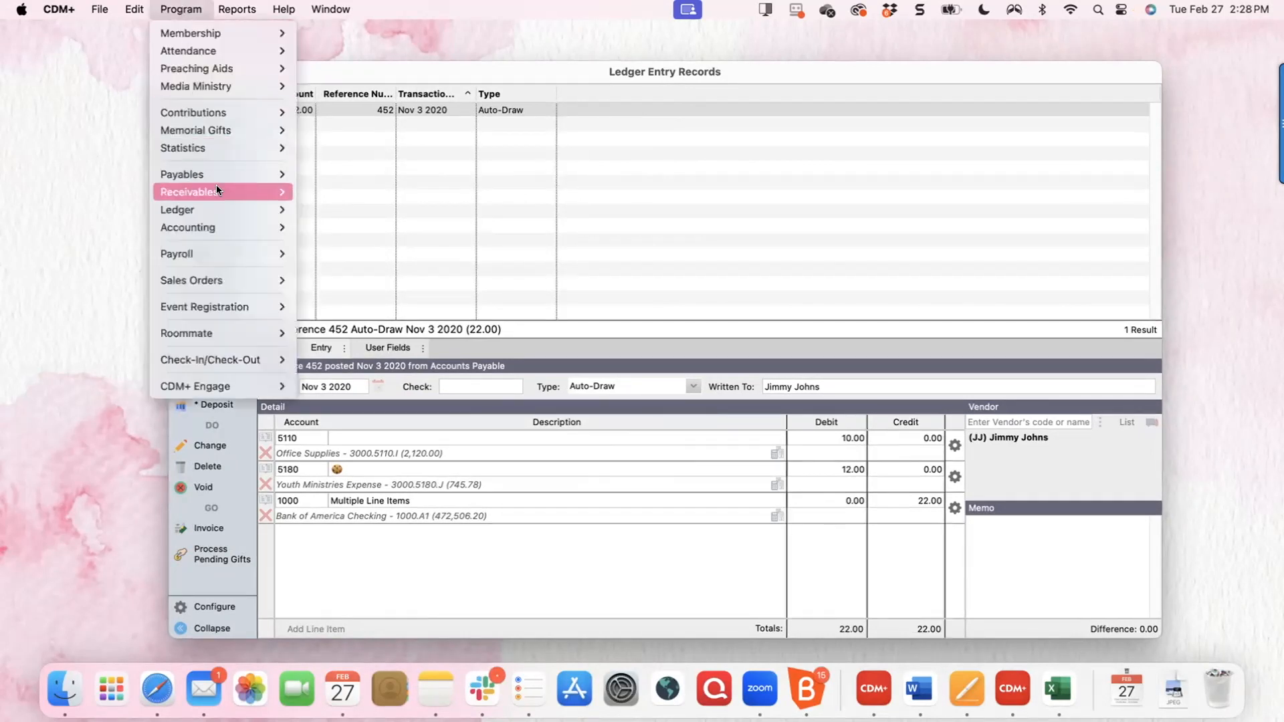
{"action": "mouse_move", "coordinate": [222, 207]}
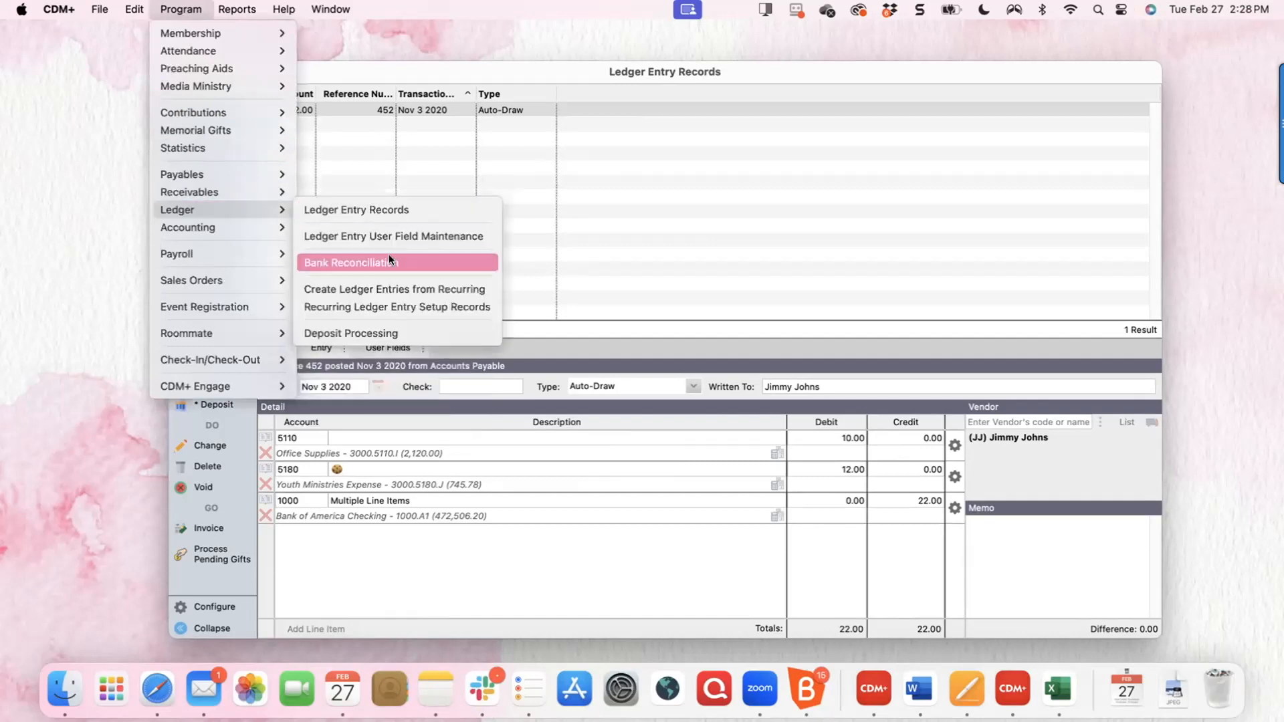
{"action": "left_click", "coordinate": [466, 42]}
{"action": "left_click", "coordinate": [329, 9]}
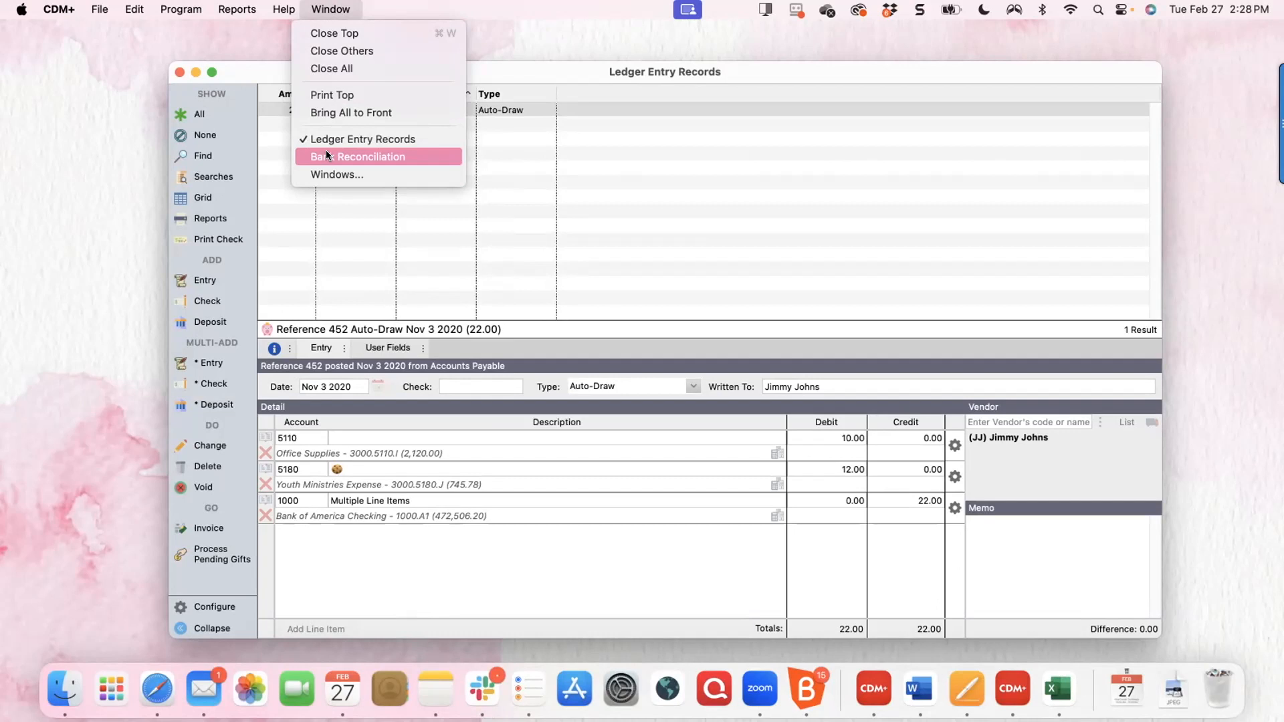
{"action": "left_click", "coordinate": [395, 157]}
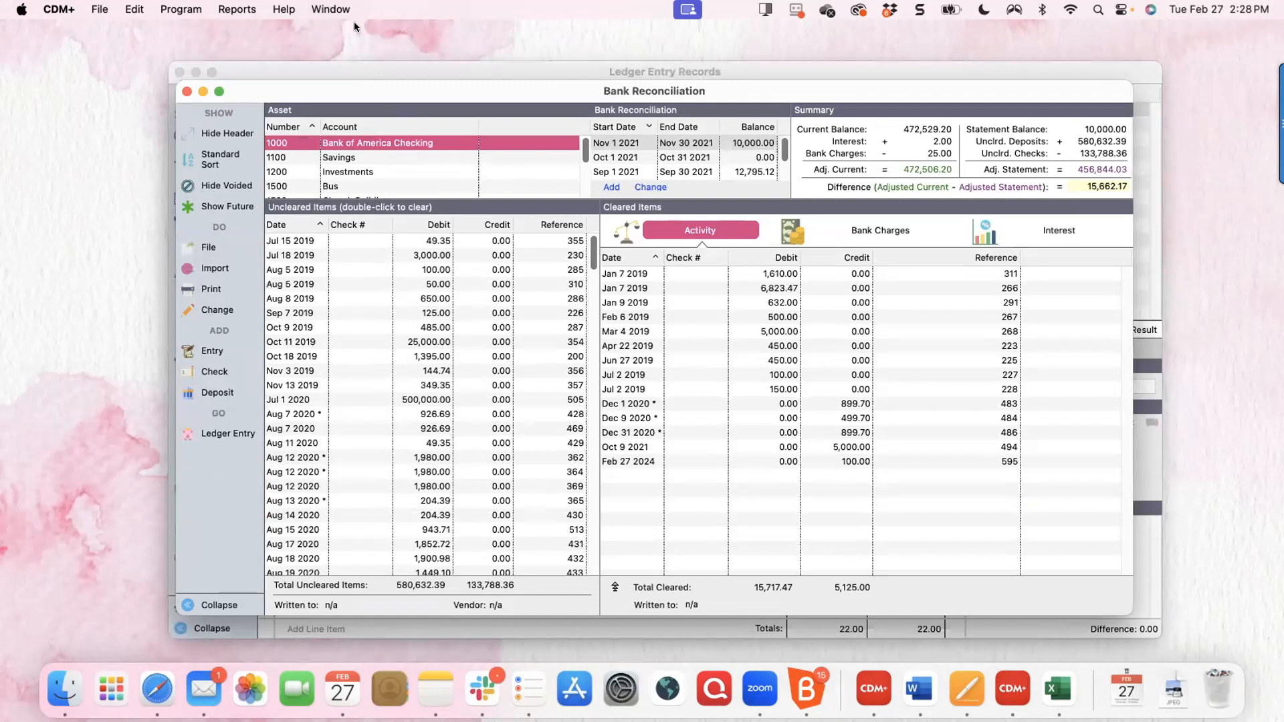
{"action": "left_click", "coordinate": [336, 7]}
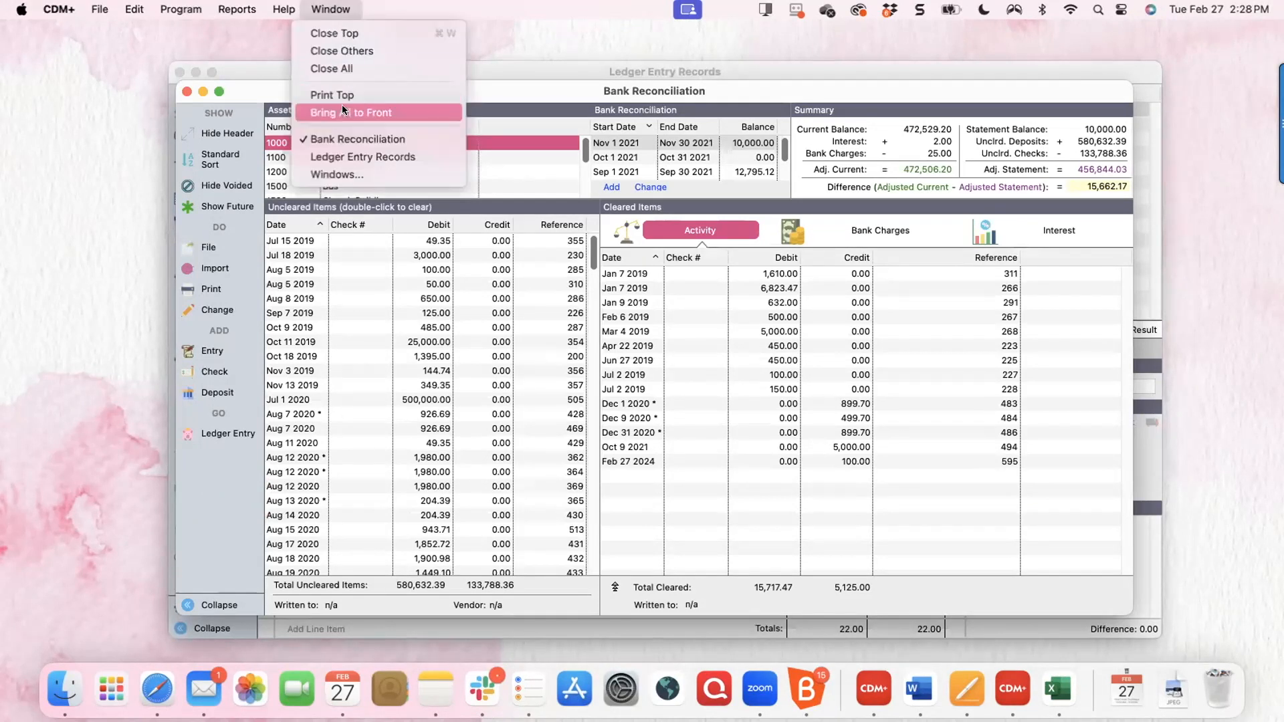
{"action": "left_click", "coordinate": [335, 156]}
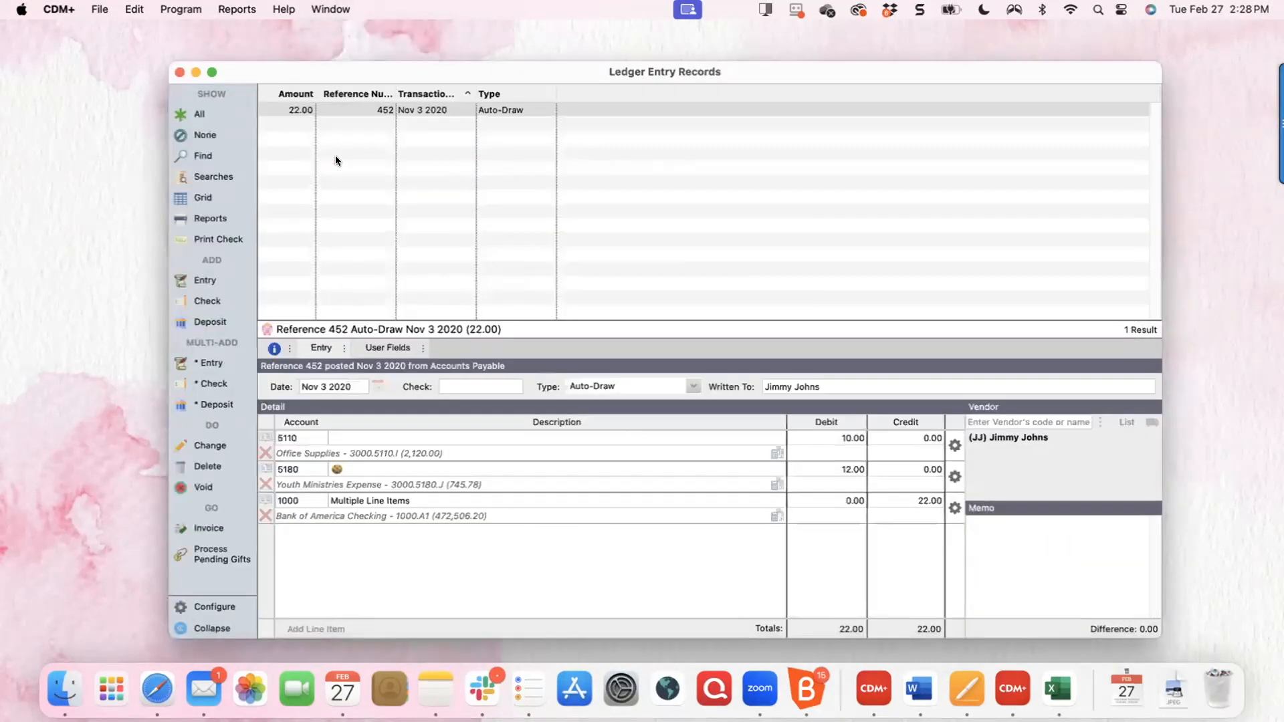
{"action": "left_click", "coordinate": [332, 9]}
{"action": "left_click", "coordinate": [343, 158]}
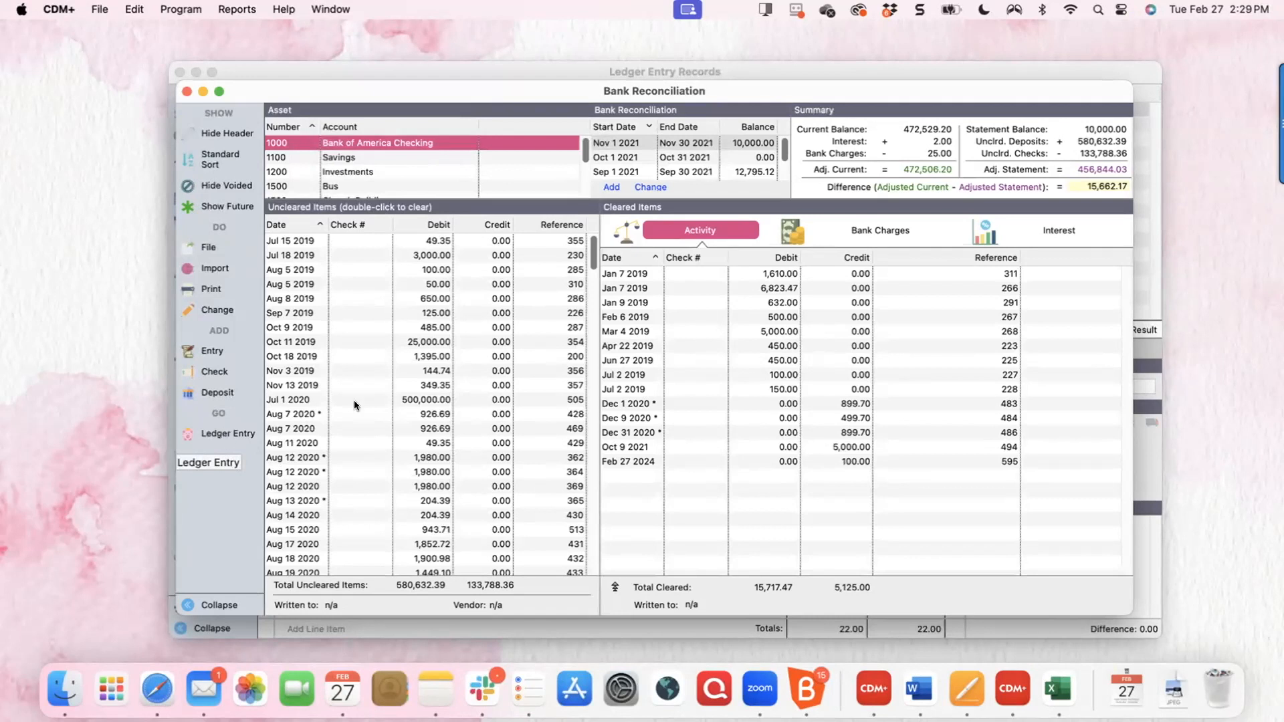
{"action": "left_click_drag", "start_coordinate": [833, 97], "coordinate": [838, 51]}
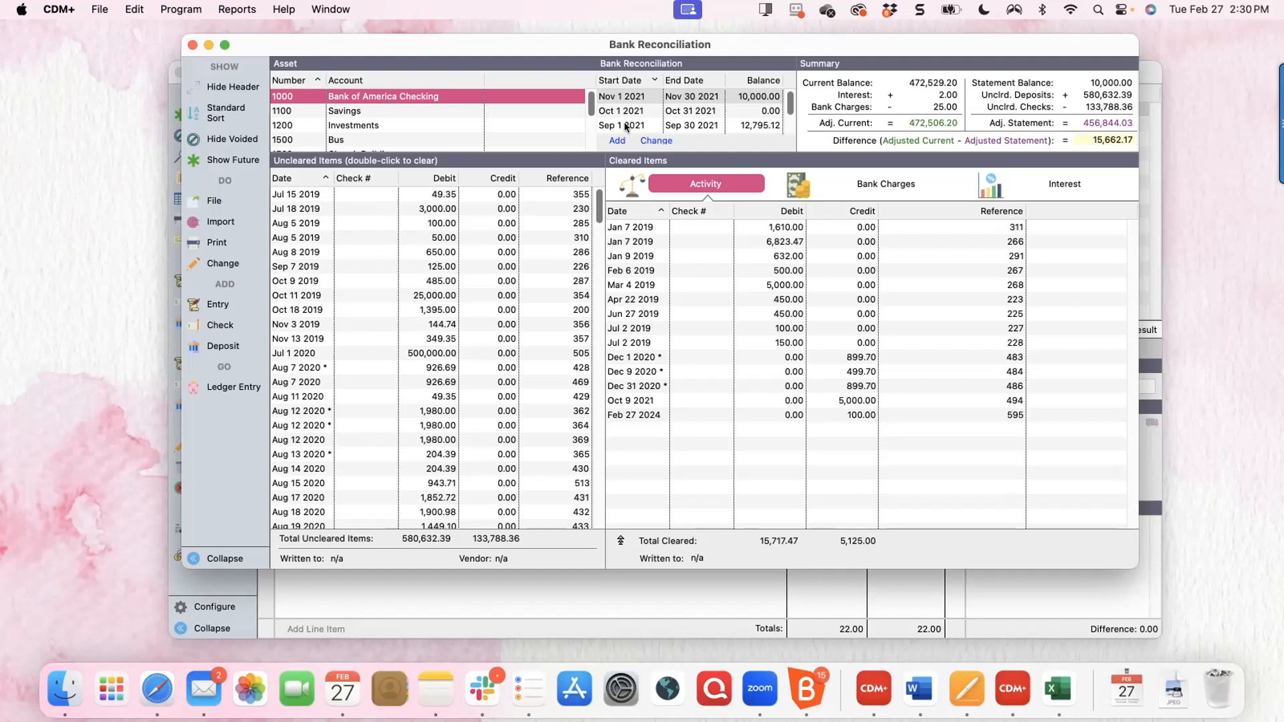
- File the Nov 1 to Nov 30 2021 reconciliation of Bank of America Checking, continuing despite the imbalance
{"action": "left_click", "coordinate": [212, 200]}
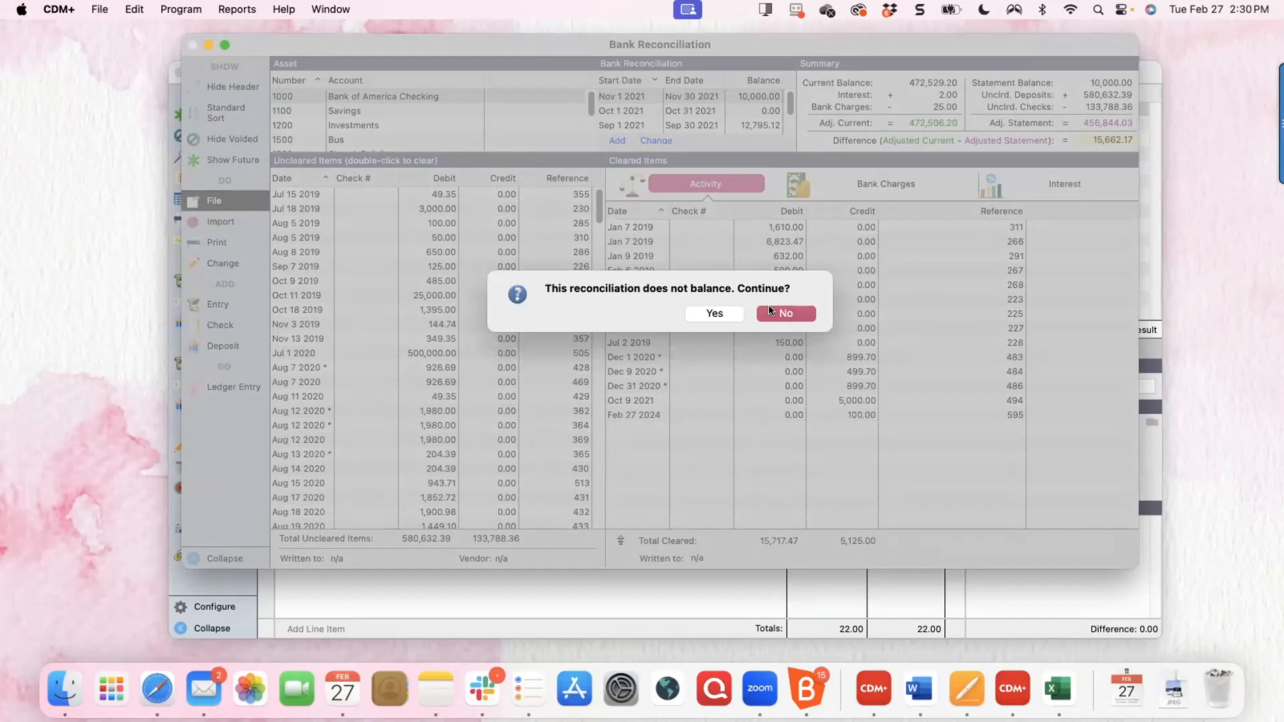
{"action": "left_click", "coordinate": [803, 315]}
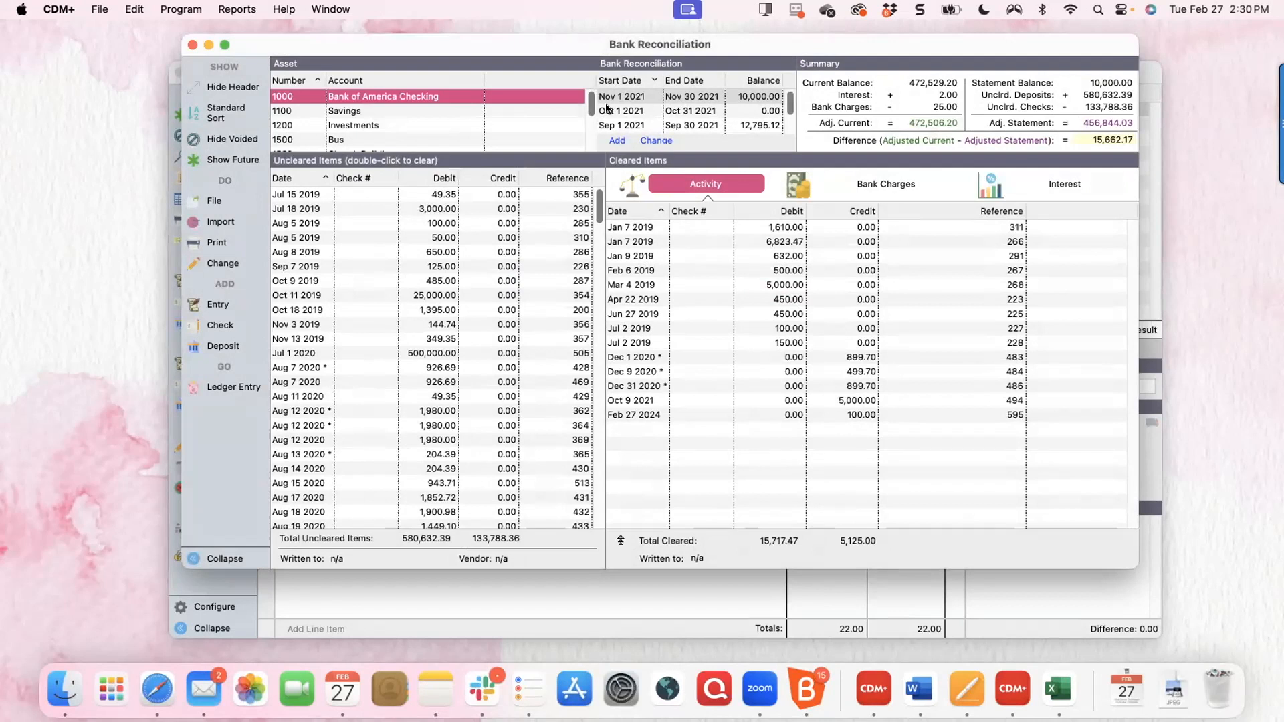
{"action": "left_click", "coordinate": [204, 200]}
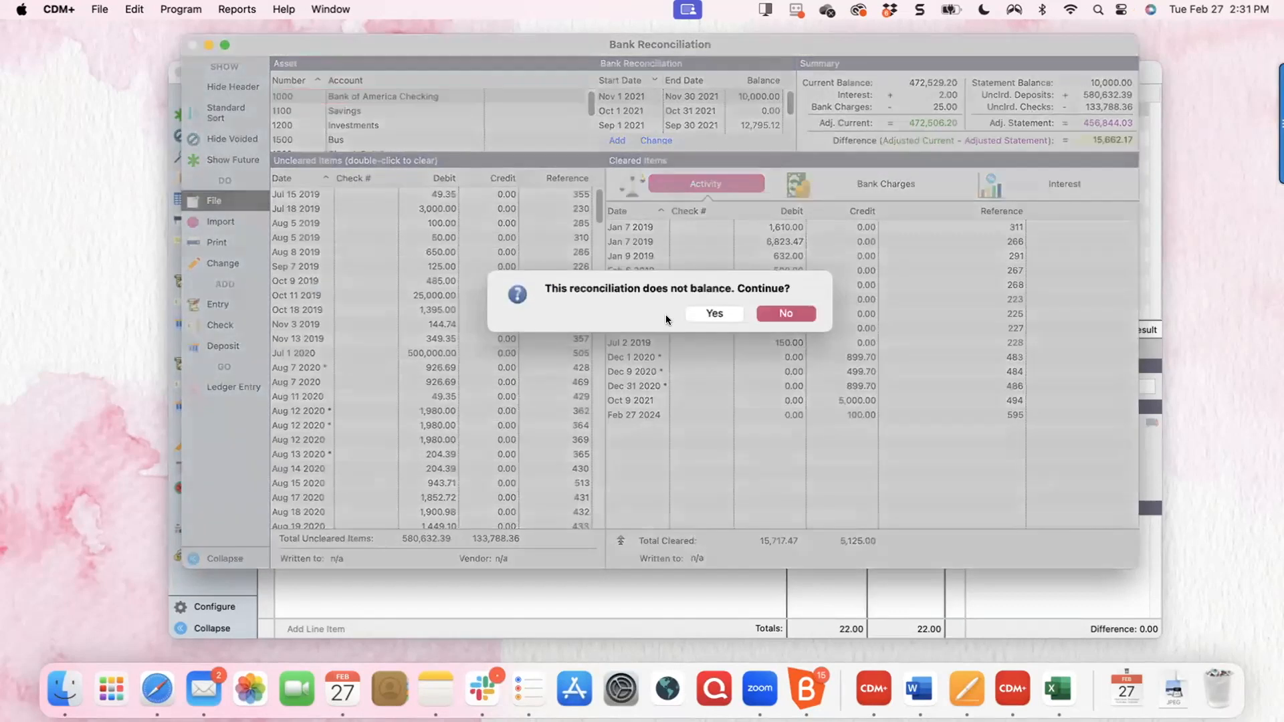
{"action": "left_click", "coordinate": [716, 312]}
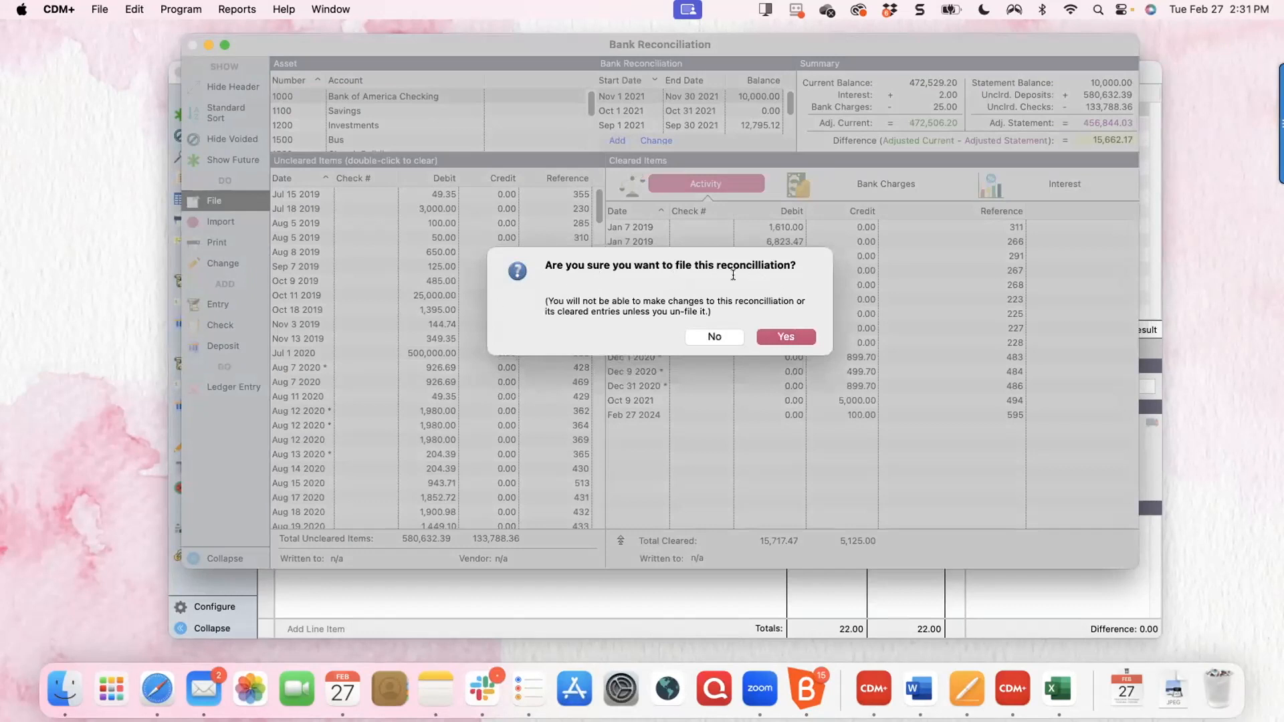
{"action": "left_click", "coordinate": [789, 339]}
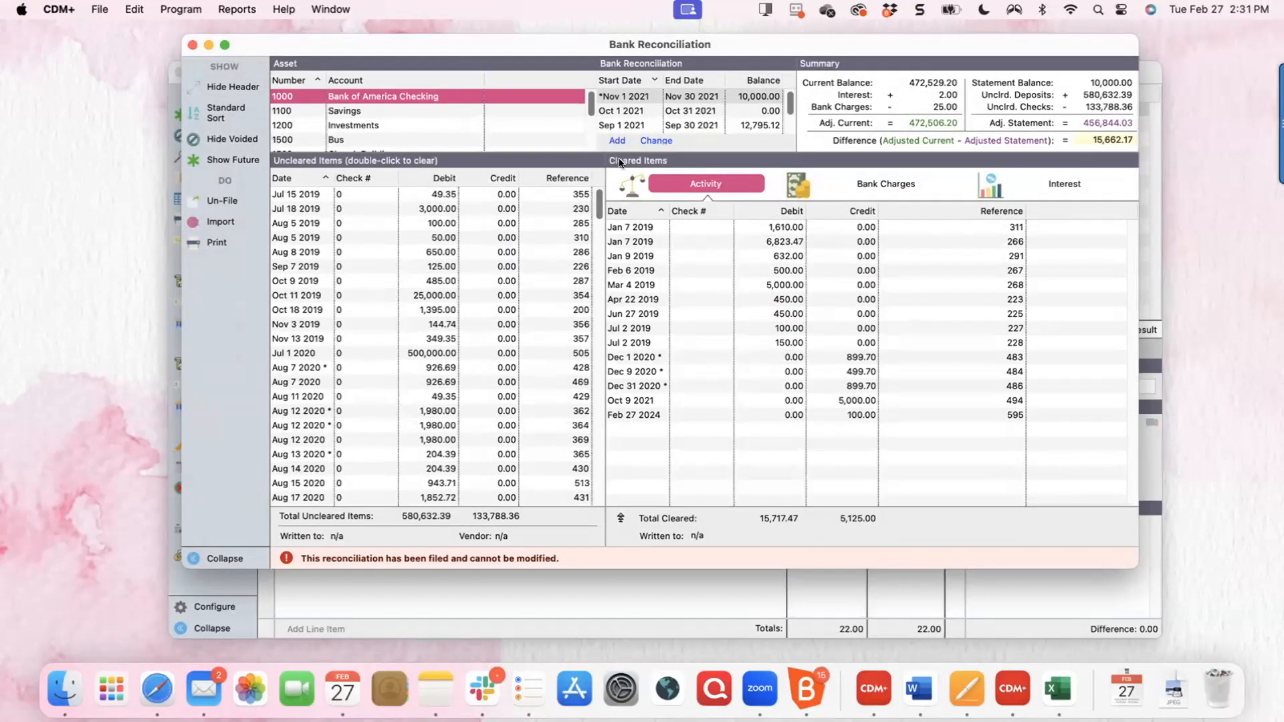
- Generate an on-screen Bank Reconciliation report for Bank of America Checking covering Nov 1 to Nov 30 2021, using a standard search
{"action": "left_click_drag", "start_coordinate": [662, 301], "coordinate": [479, 298]}
{"action": "left_click", "coordinate": [479, 298]}
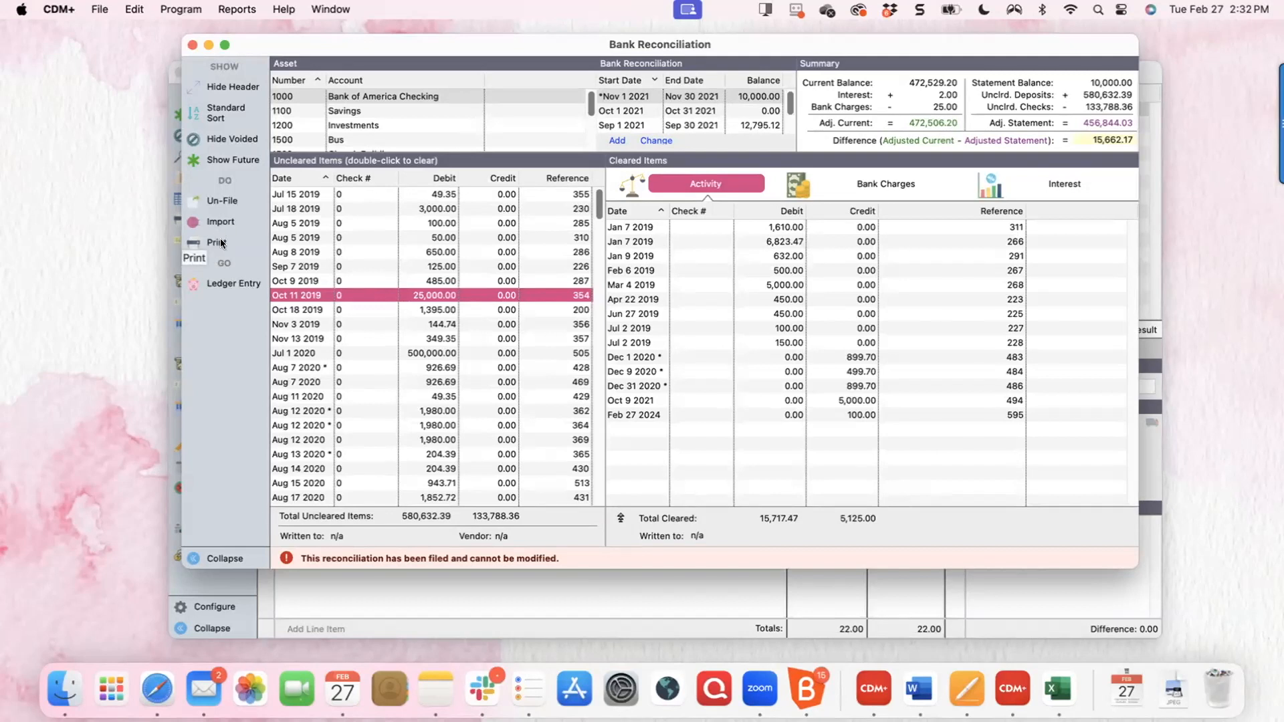
{"action": "left_click", "coordinate": [214, 240]}
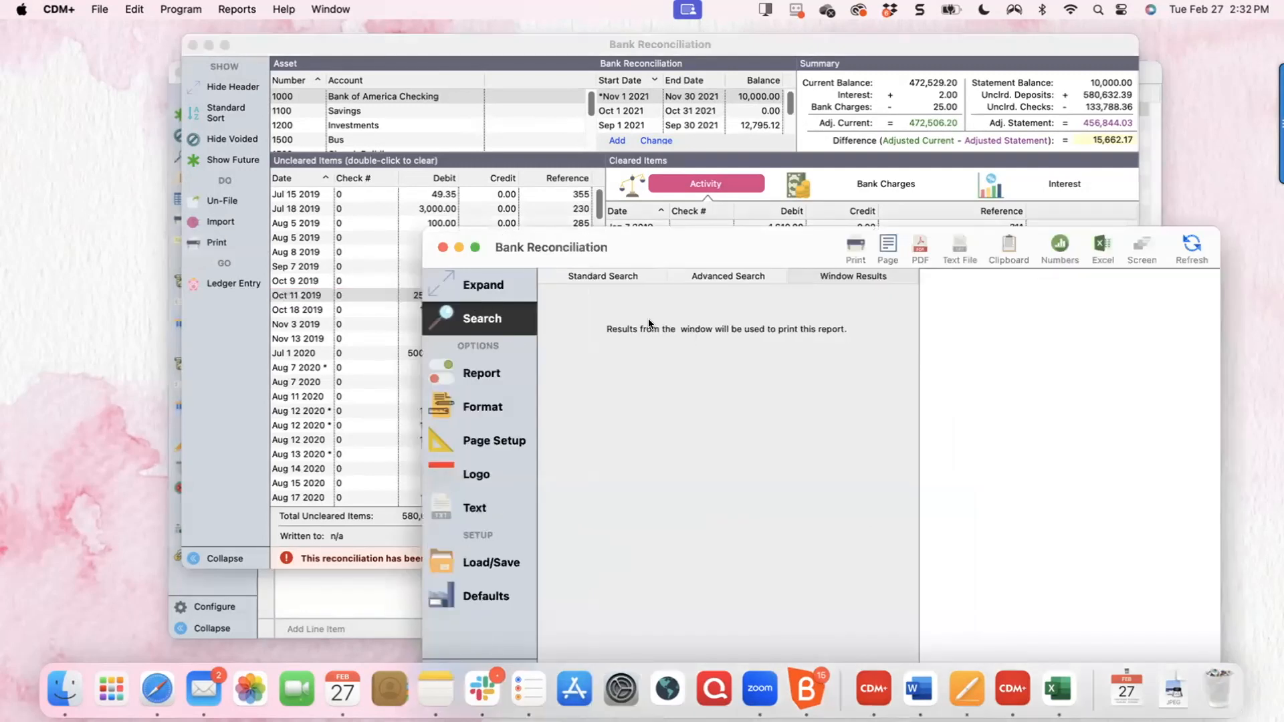
{"action": "left_click", "coordinate": [619, 278]}
{"action": "left_click_drag", "start_coordinate": [701, 246], "coordinate": [664, 121]}
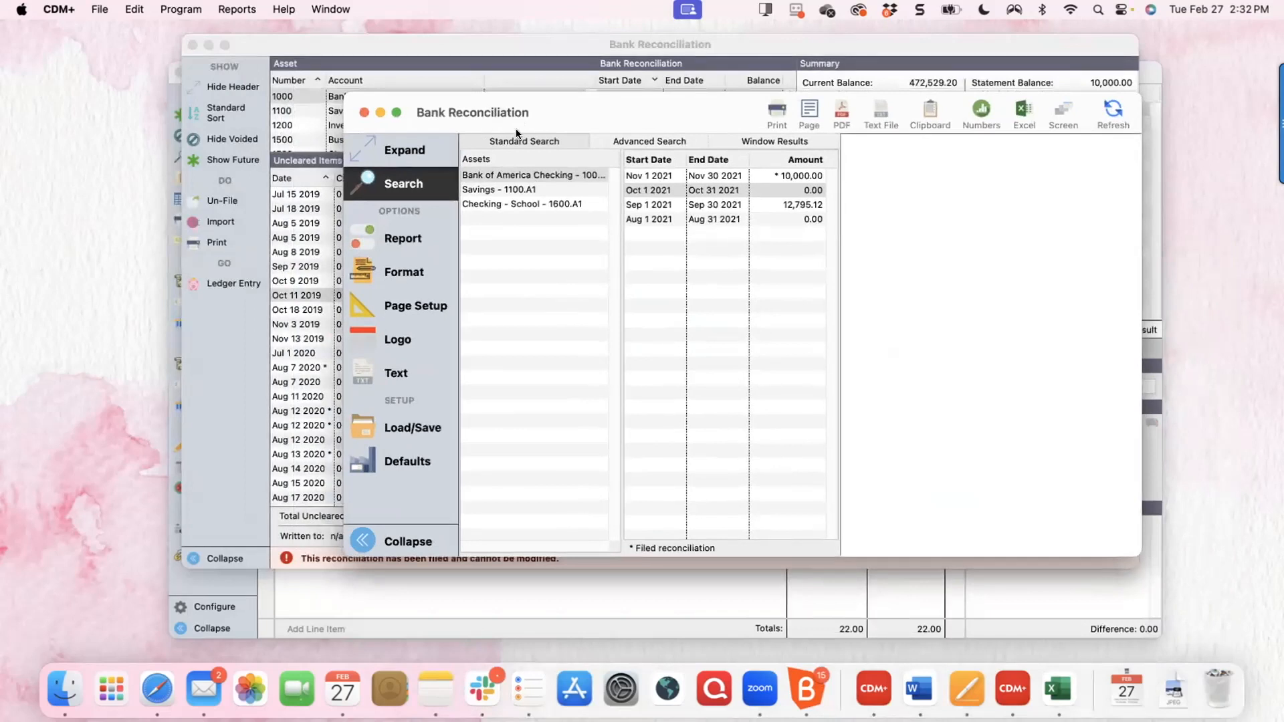
{"action": "left_click", "coordinate": [727, 219]}
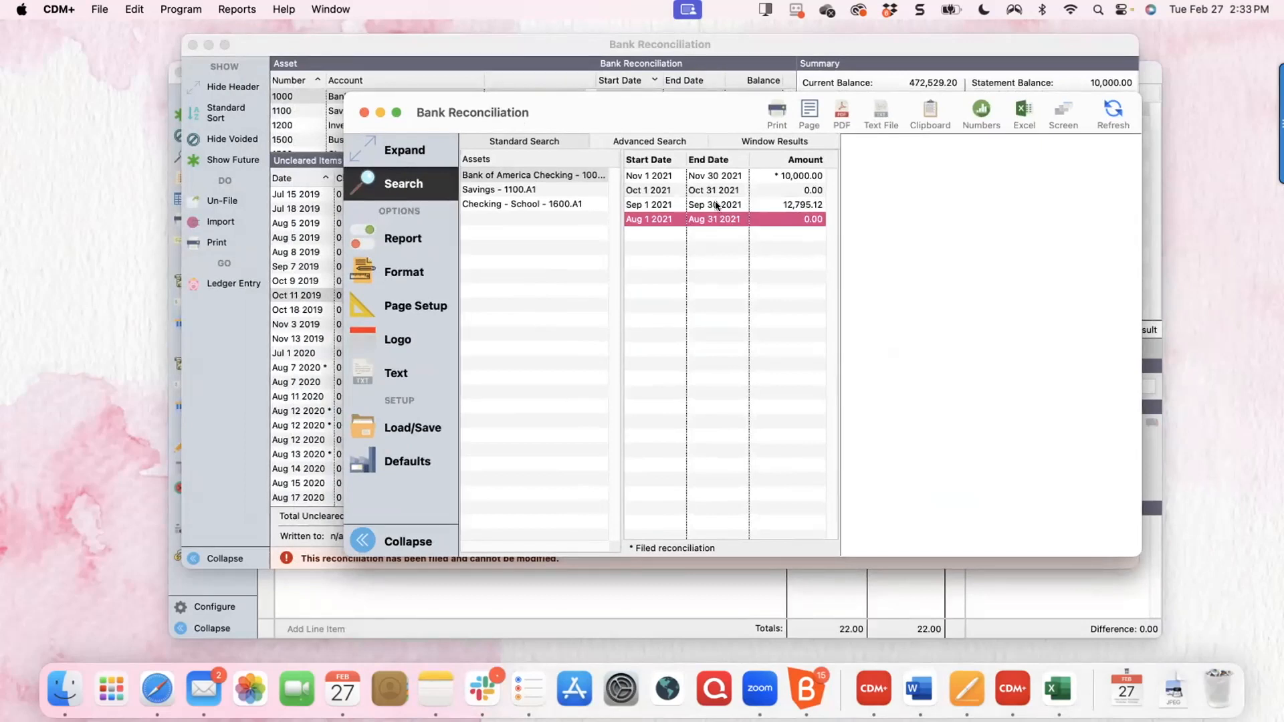
{"action": "left_click", "coordinate": [712, 175]}
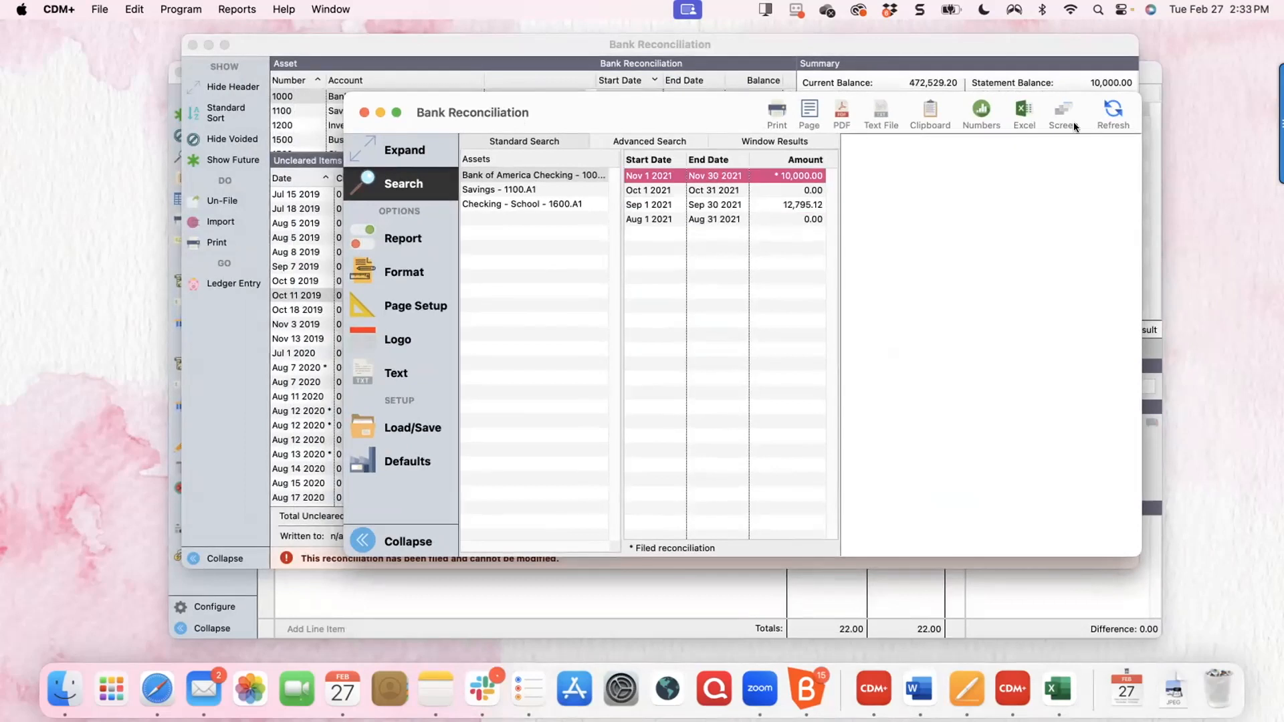
{"action": "left_click", "coordinate": [1057, 107]}
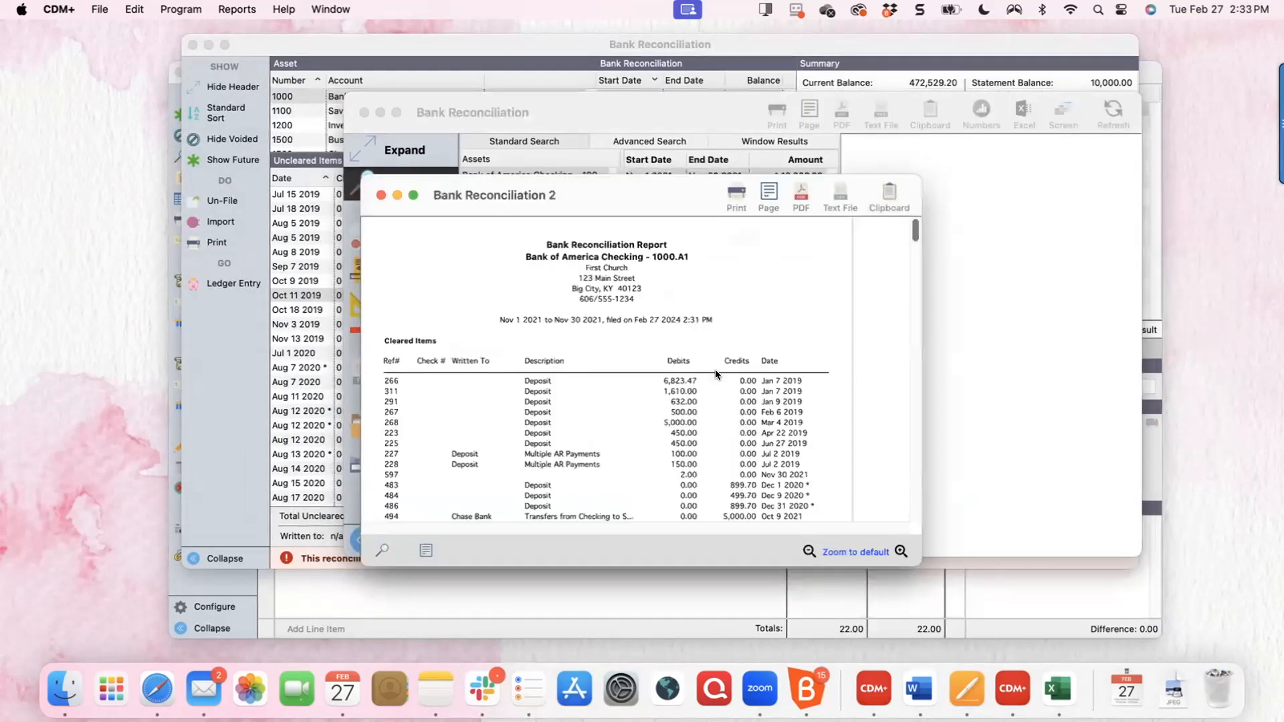
- Review the report's cleared items, uncleared items and closing balance summary, and close the report preview and its setup window
{"action": "scroll", "coordinate": [716, 369], "scroll_direction": "down", "scroll_amount": 3}
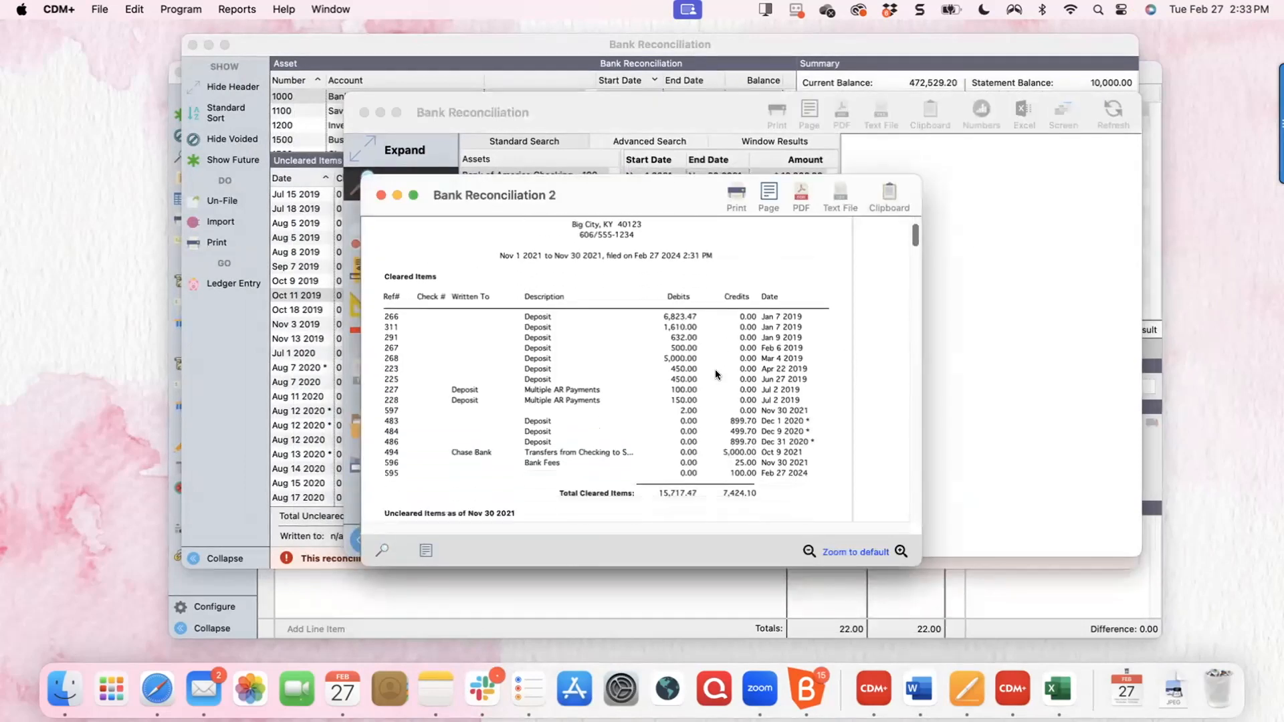
{"action": "scroll", "coordinate": [715, 369], "scroll_direction": "down", "scroll_amount": 5}
{"action": "scroll", "coordinate": [715, 369], "scroll_direction": "down", "scroll_amount": 15}
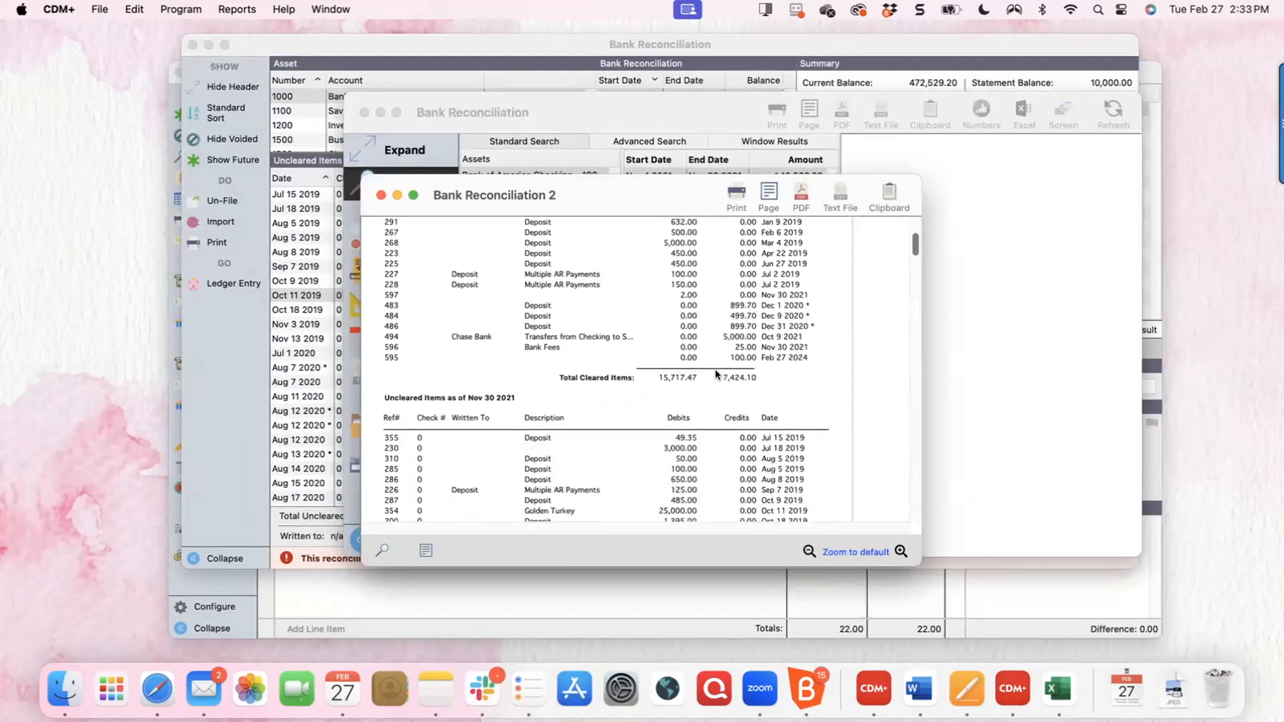
{"action": "scroll", "coordinate": [716, 369], "scroll_direction": "down", "scroll_amount": 20}
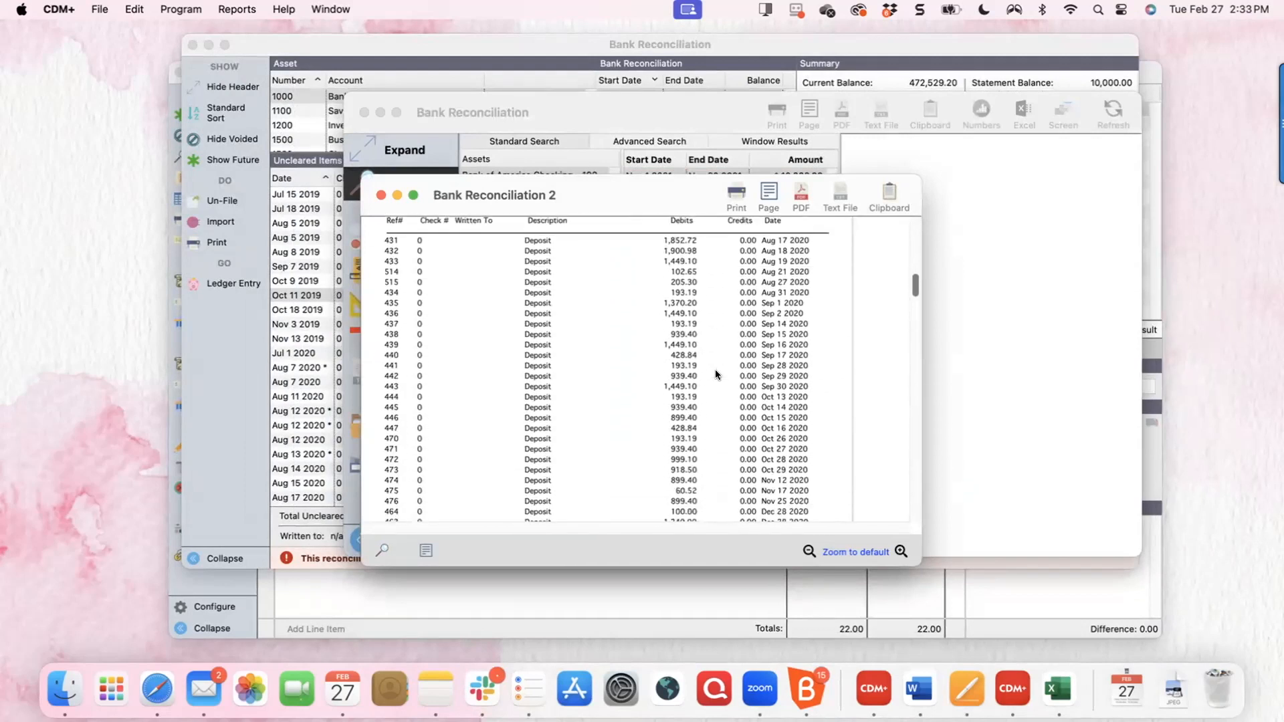
{"action": "scroll", "coordinate": [716, 374], "scroll_direction": "down", "scroll_amount": 8}
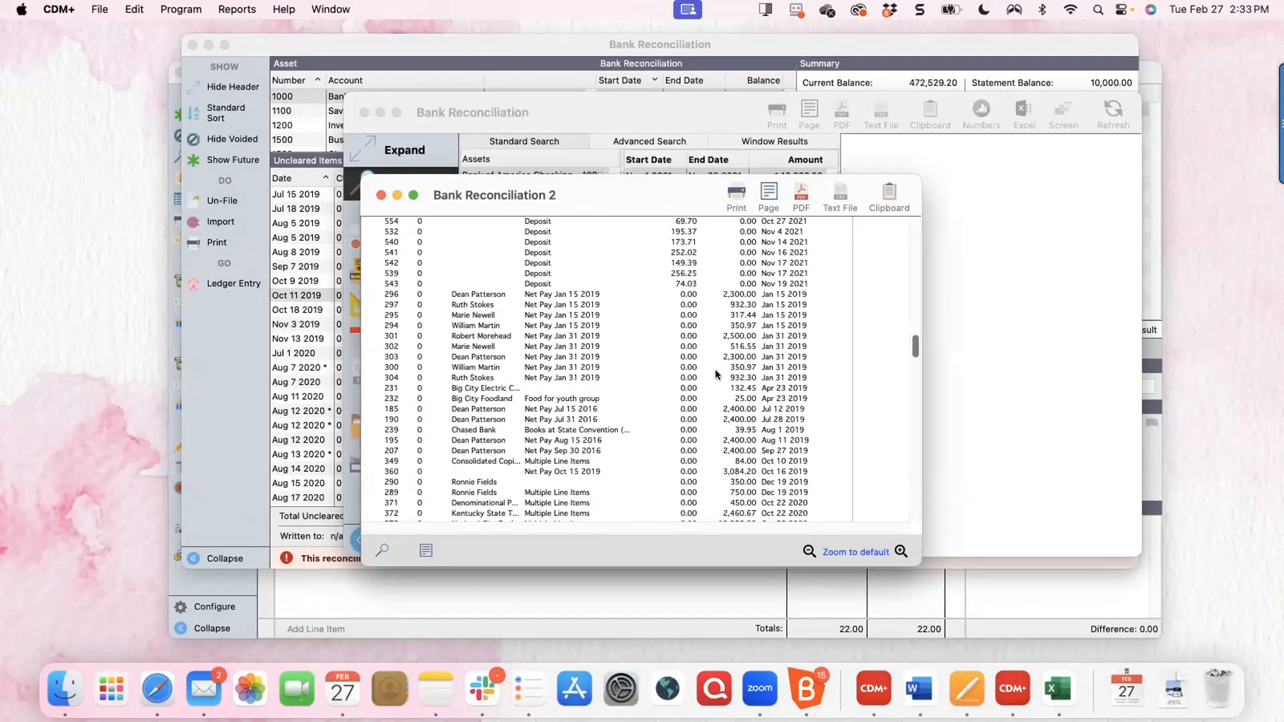
{"action": "scroll", "coordinate": [716, 369], "scroll_direction": "down", "scroll_amount": 14}
{"action": "scroll", "coordinate": [716, 372], "scroll_direction": "down", "scroll_amount": 20}
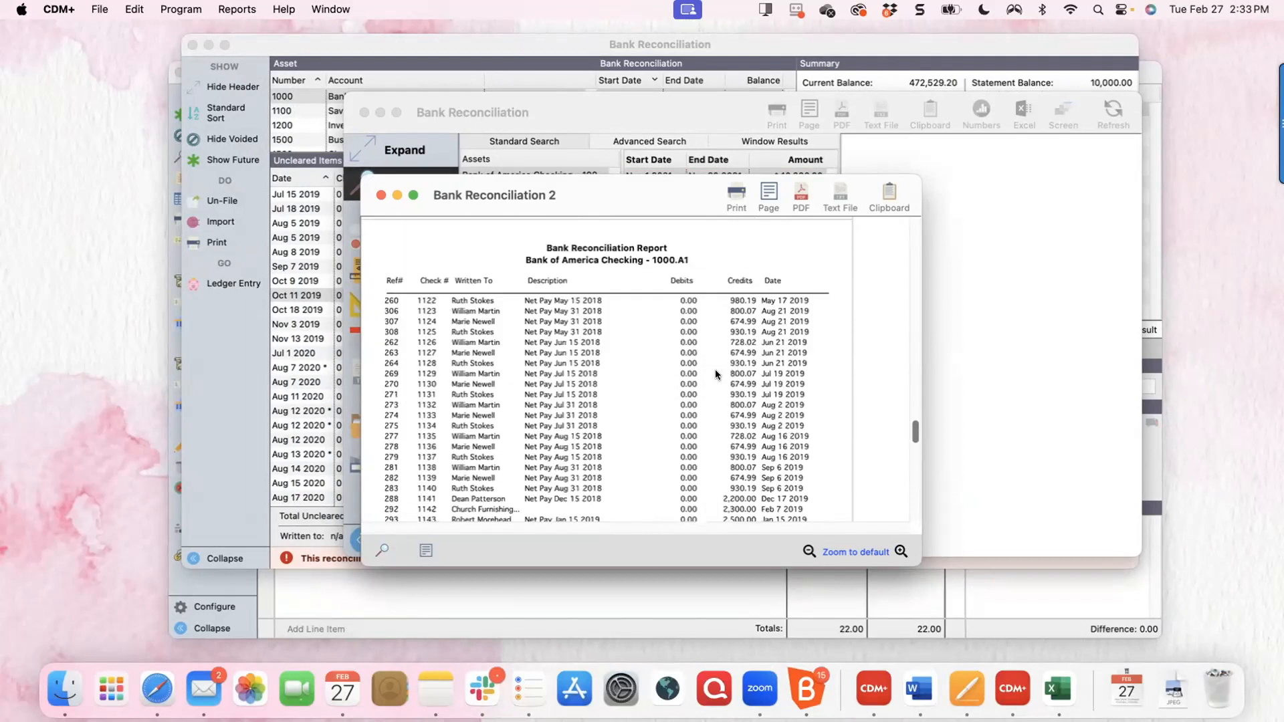
{"action": "scroll", "coordinate": [715, 369], "scroll_direction": "up", "scroll_amount": 20}
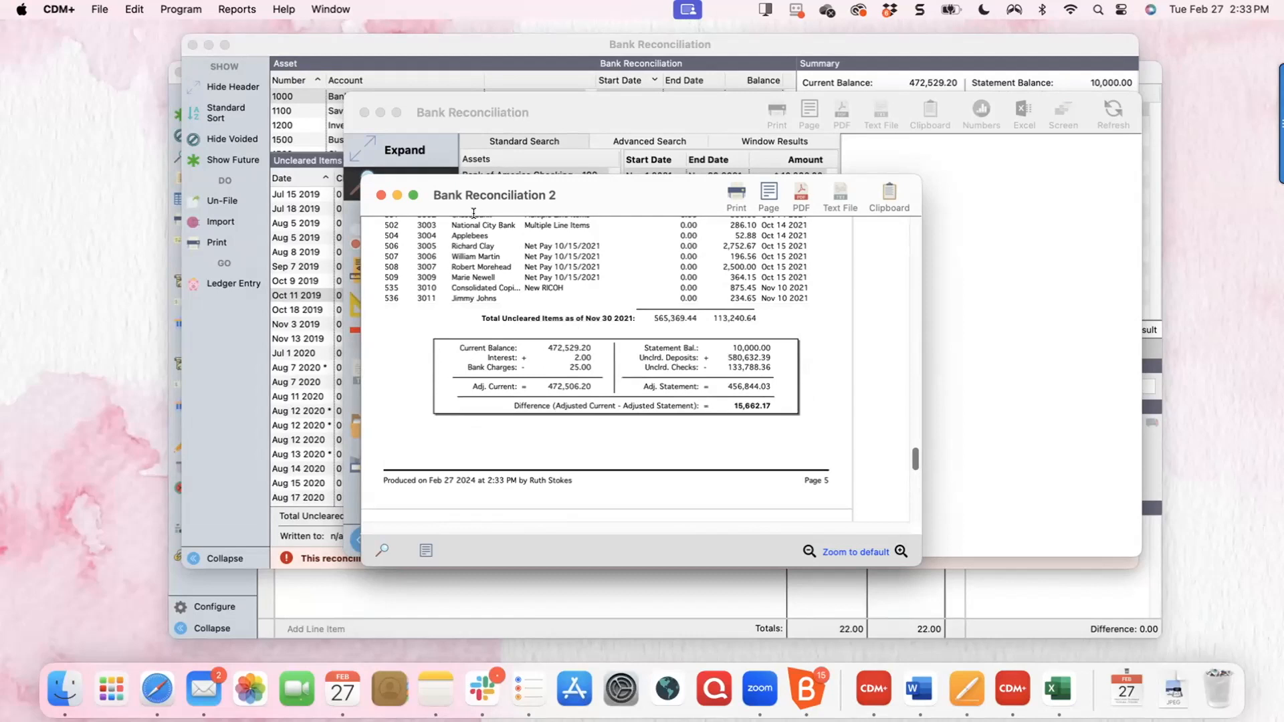
{"action": "left_click", "coordinate": [380, 194]}
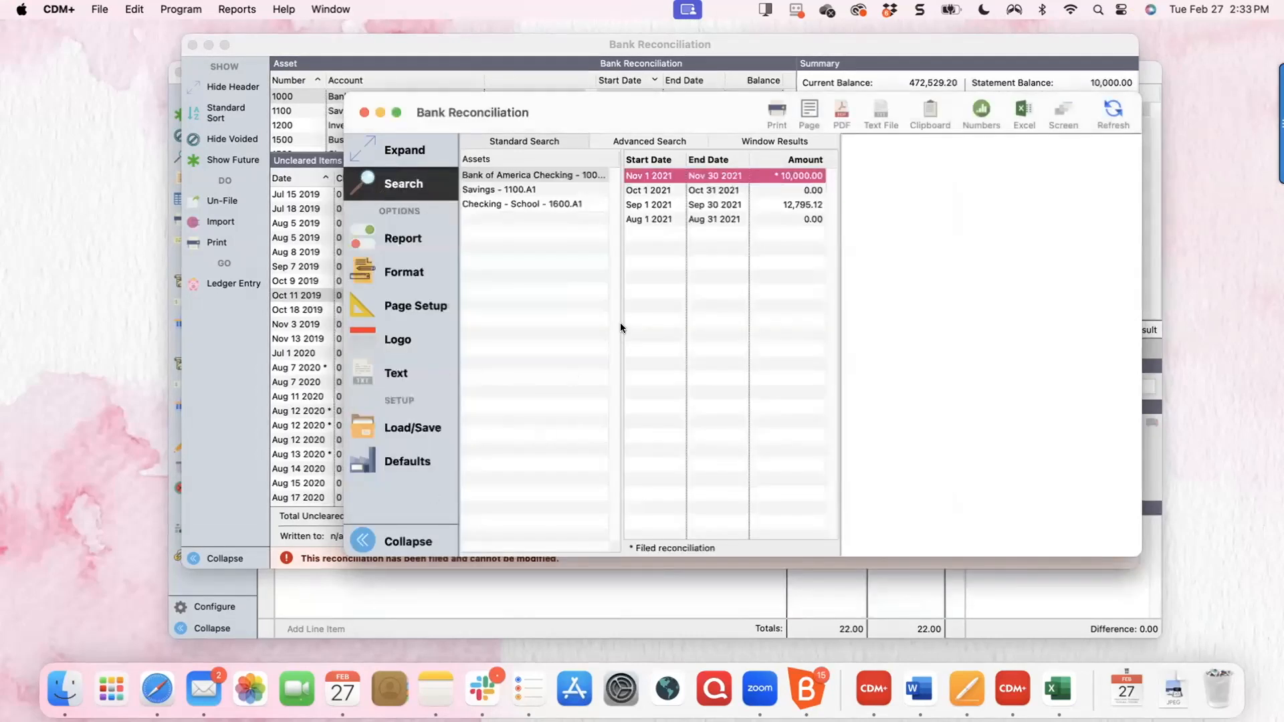
{"action": "left_click", "coordinate": [362, 111]}
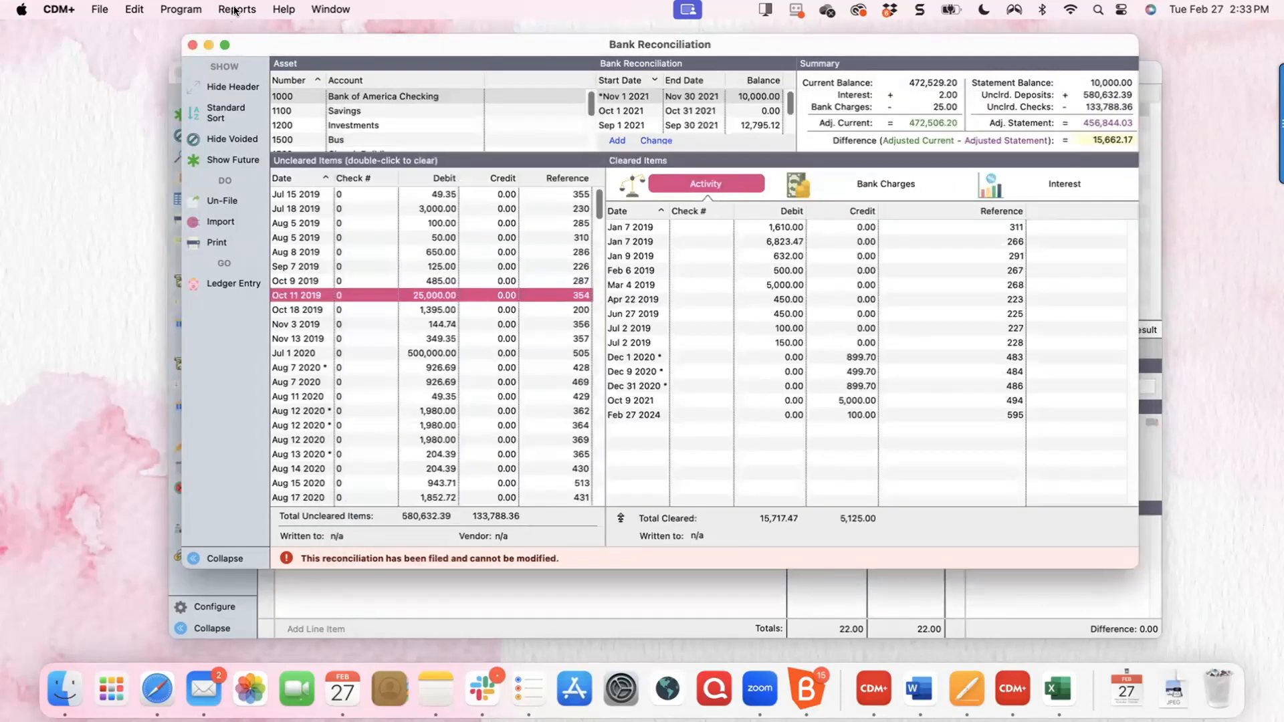
- Open the Bank Reconciliation report from the ledger reports, view the October and September 2021 reconciliation choices, and close it
{"action": "left_click", "coordinate": [237, 9]}
{"action": "mouse_move", "coordinate": [302, 213]}
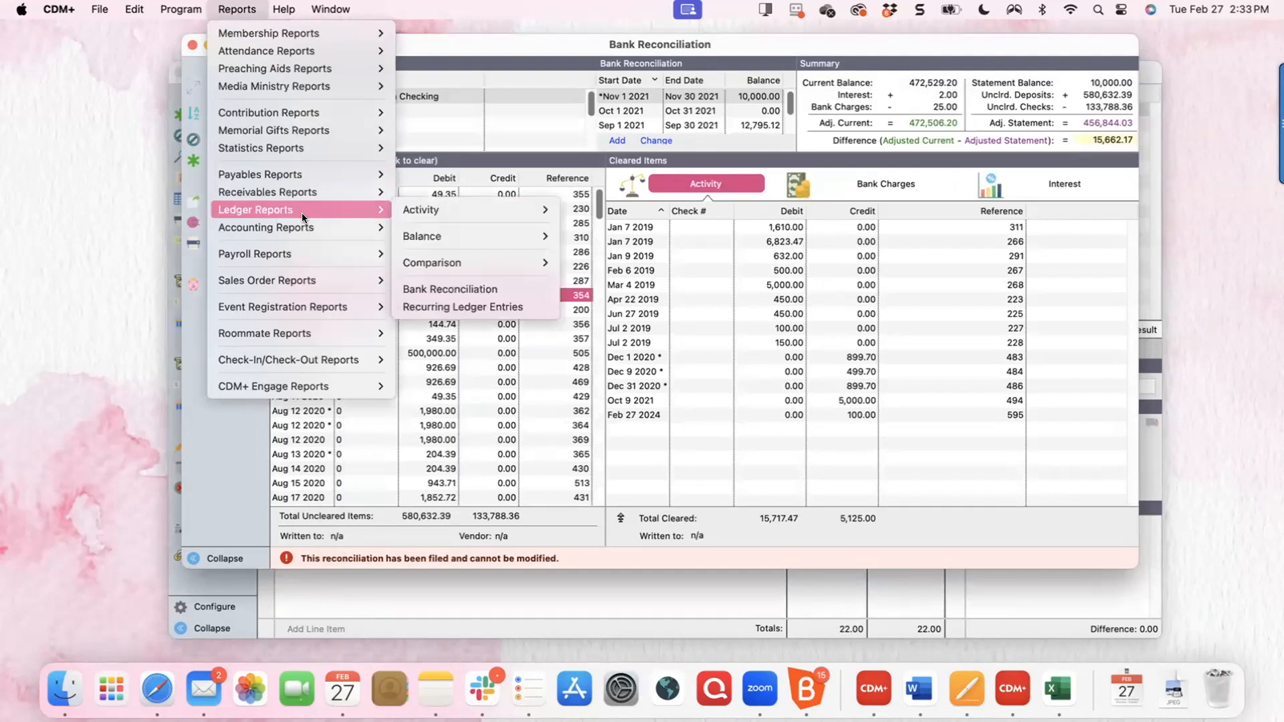
{"action": "left_click", "coordinate": [508, 289]}
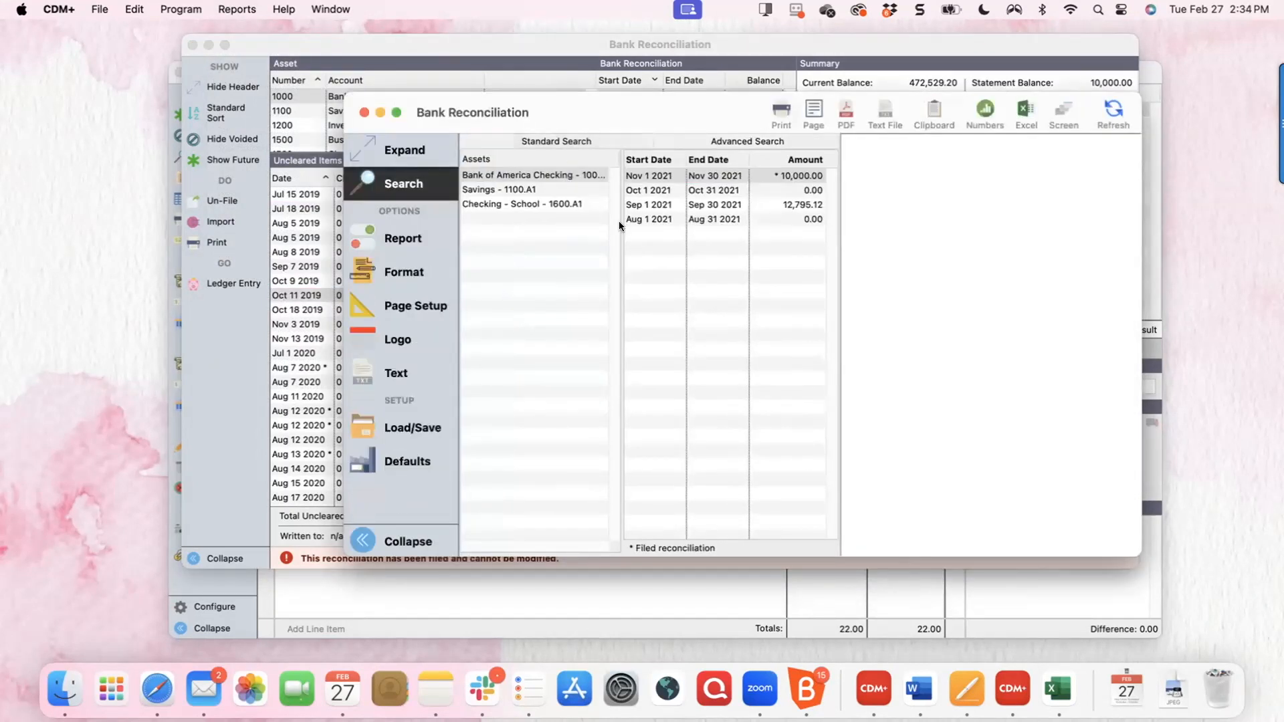
{"action": "left_click", "coordinate": [704, 190]}
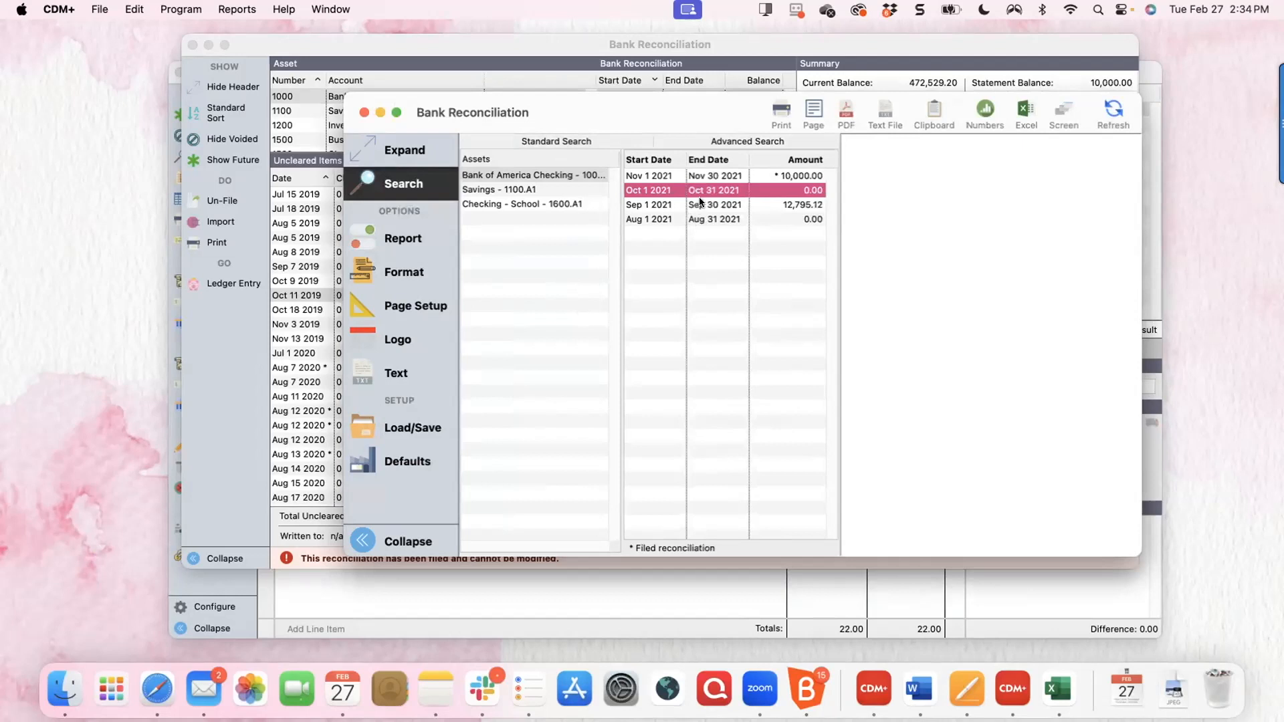
{"action": "left_click", "coordinate": [702, 204]}
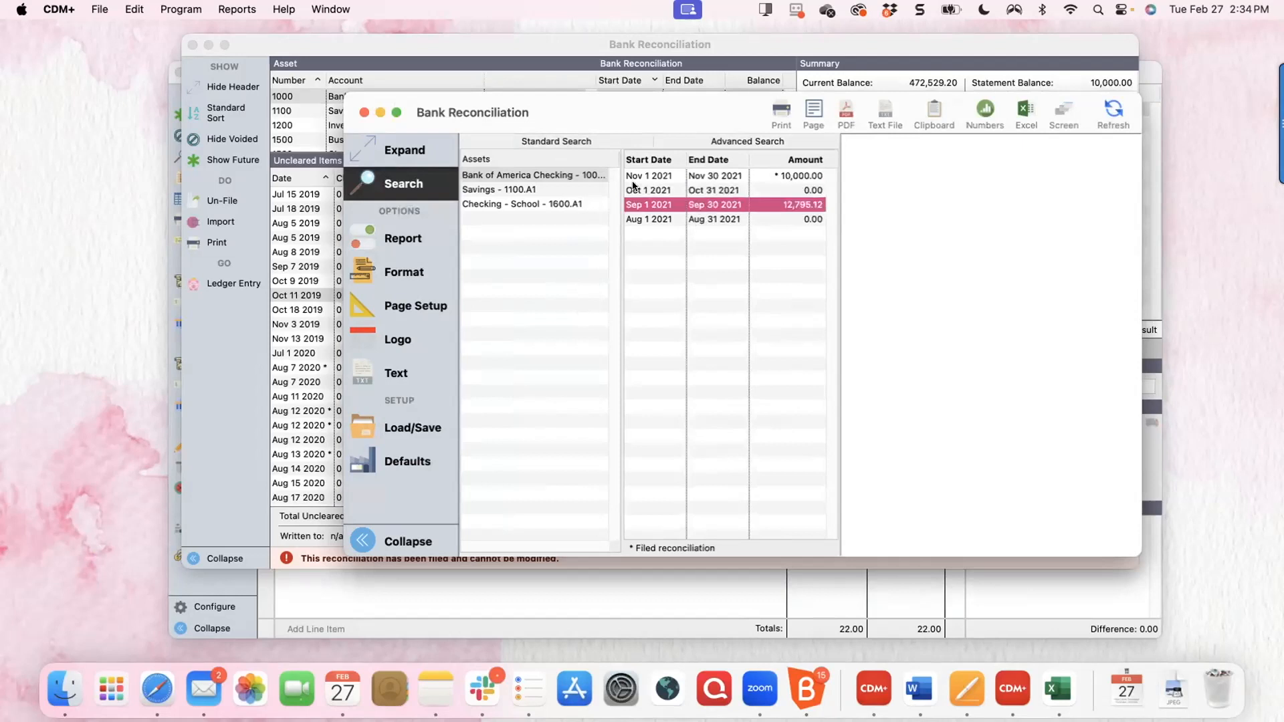
{"action": "left_click", "coordinate": [364, 110]}
{"action": "left_click_drag", "start_coordinate": [414, 45], "coordinate": [407, 71]}
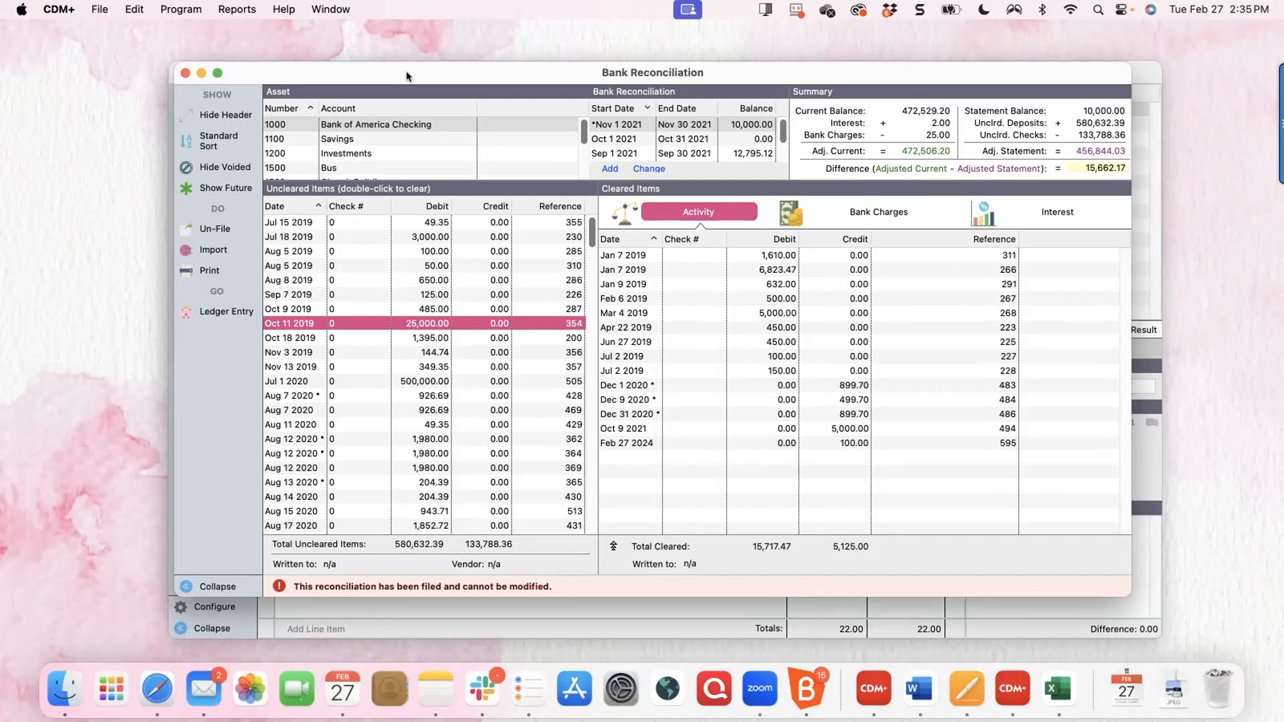
{"action": "left_click_drag", "start_coordinate": [563, 74], "coordinate": [545, 72]}
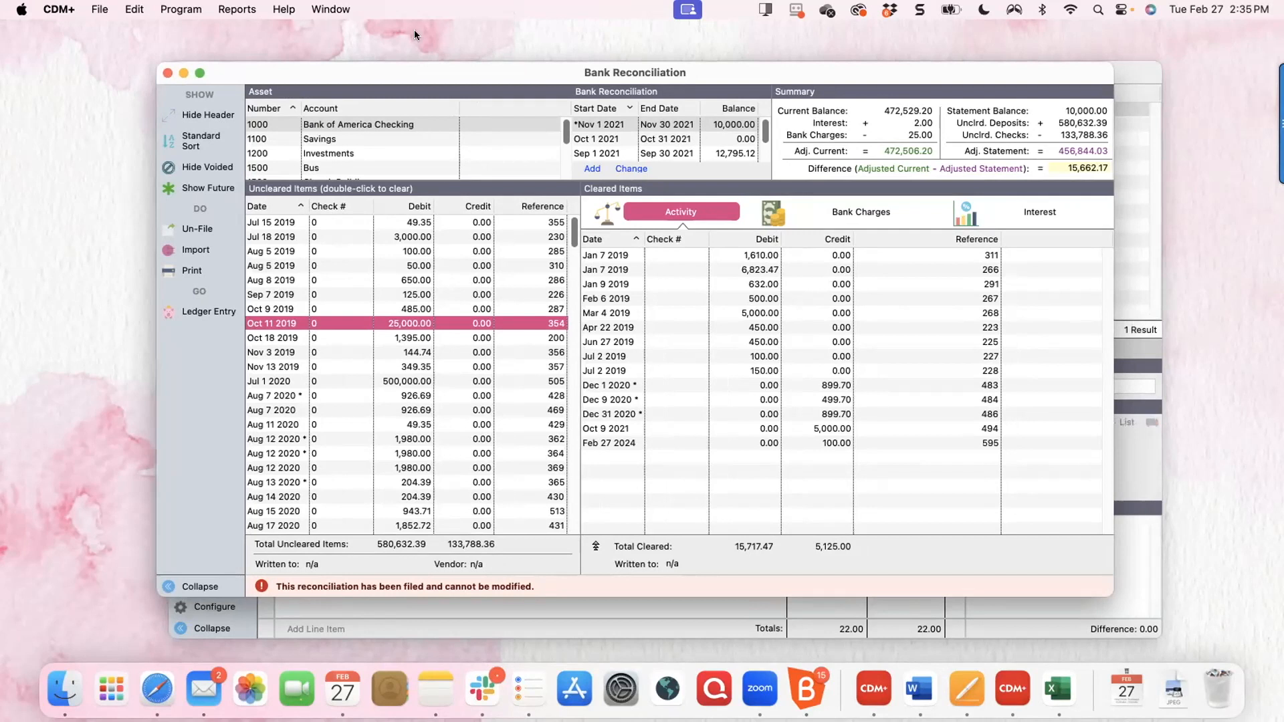
{"action": "left_click", "coordinate": [278, 9]}
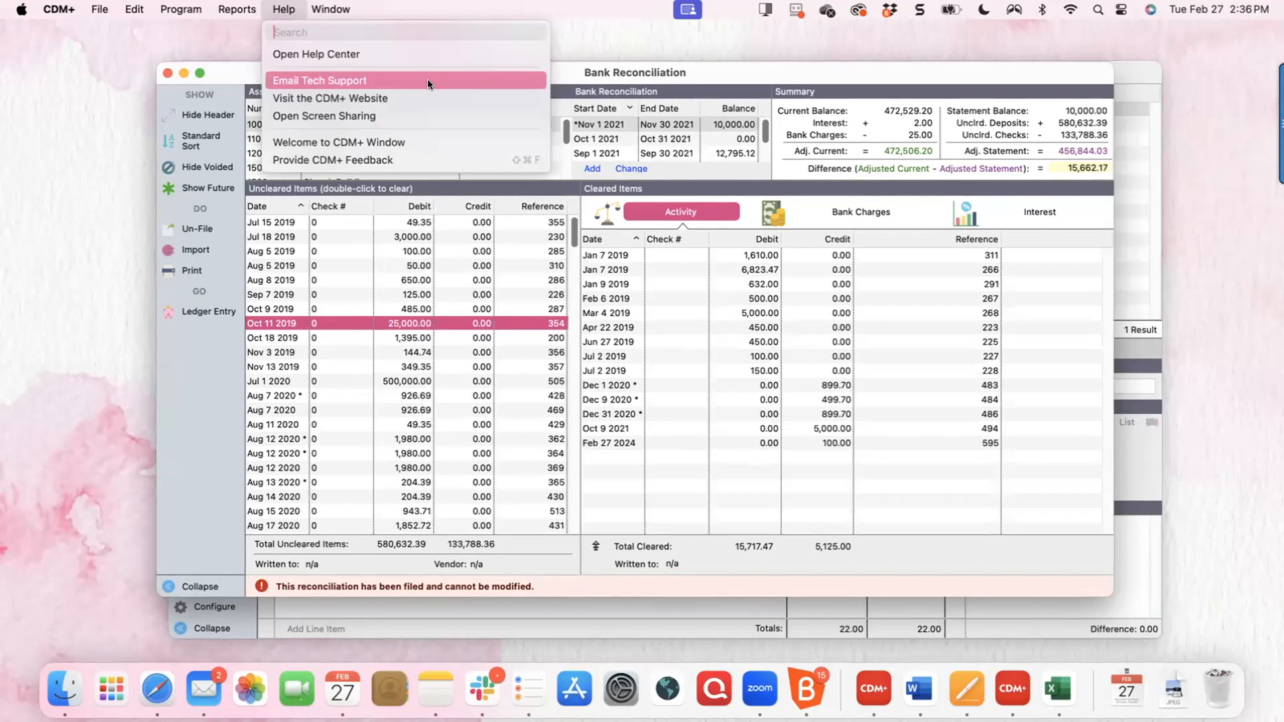
{"action": "left_click", "coordinate": [584, 74]}
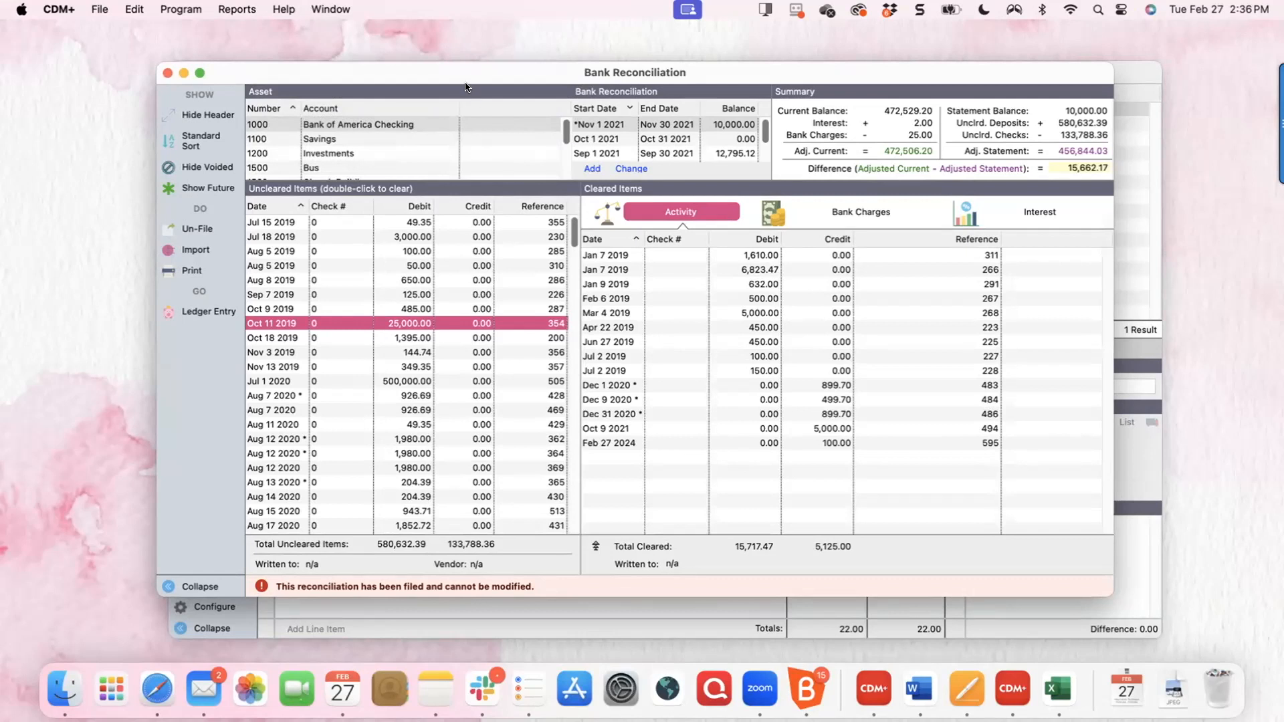
{"action": "left_click_drag", "start_coordinate": [465, 70], "coordinate": [485, 84]}
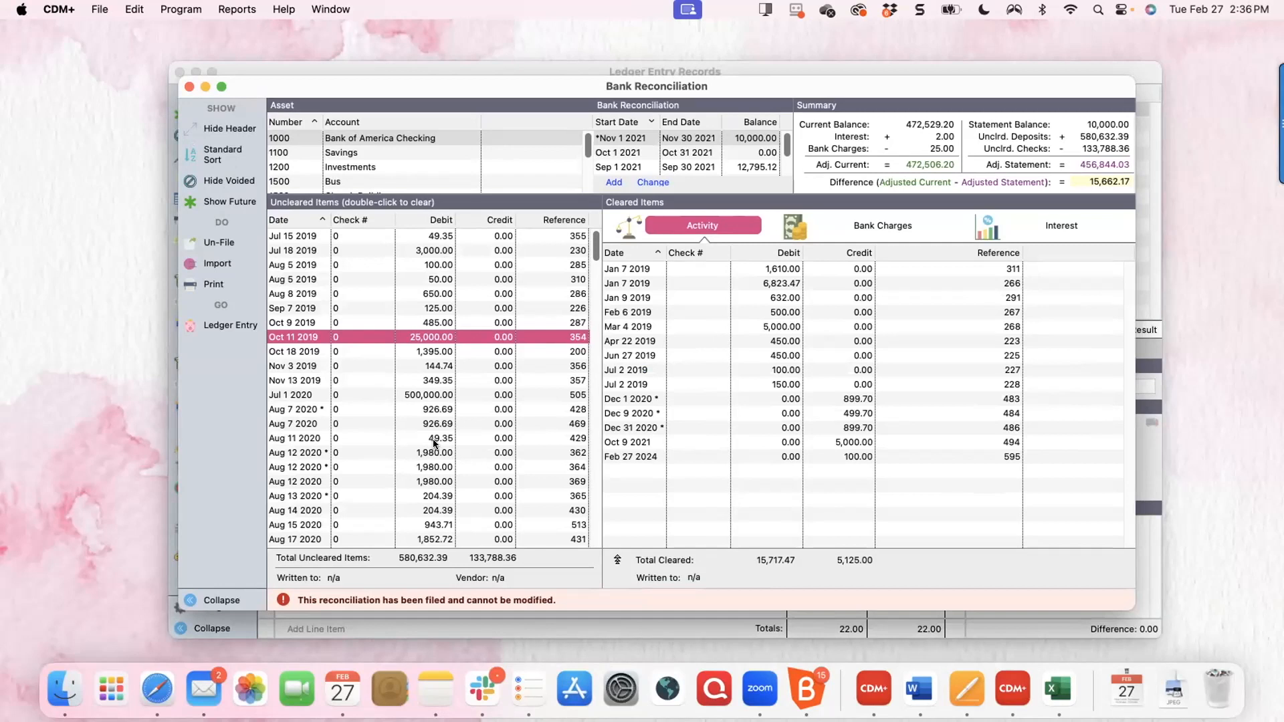
{"action": "scroll", "coordinate": [395, 331], "scroll_direction": "down", "scroll_amount": 6}
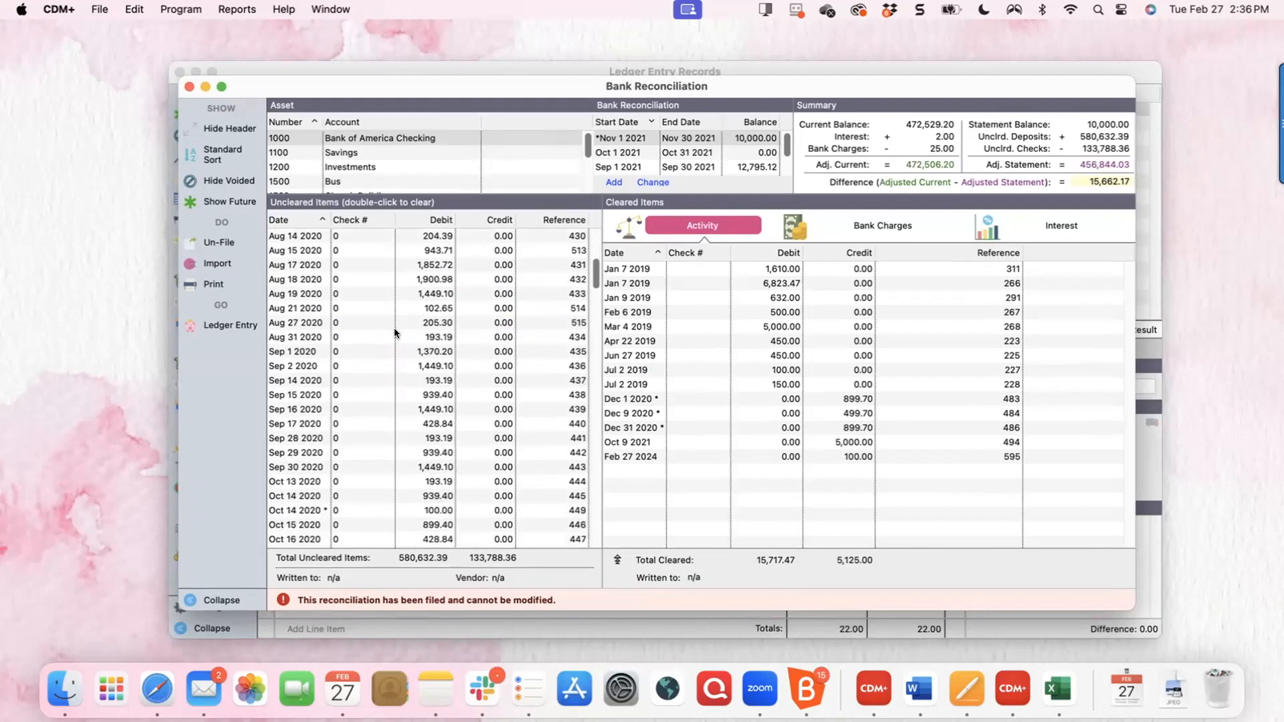
{"action": "scroll", "coordinate": [395, 333], "scroll_direction": "up", "scroll_amount": 5}
{"action": "scroll", "coordinate": [395, 332], "scroll_direction": "up", "scroll_amount": 1}
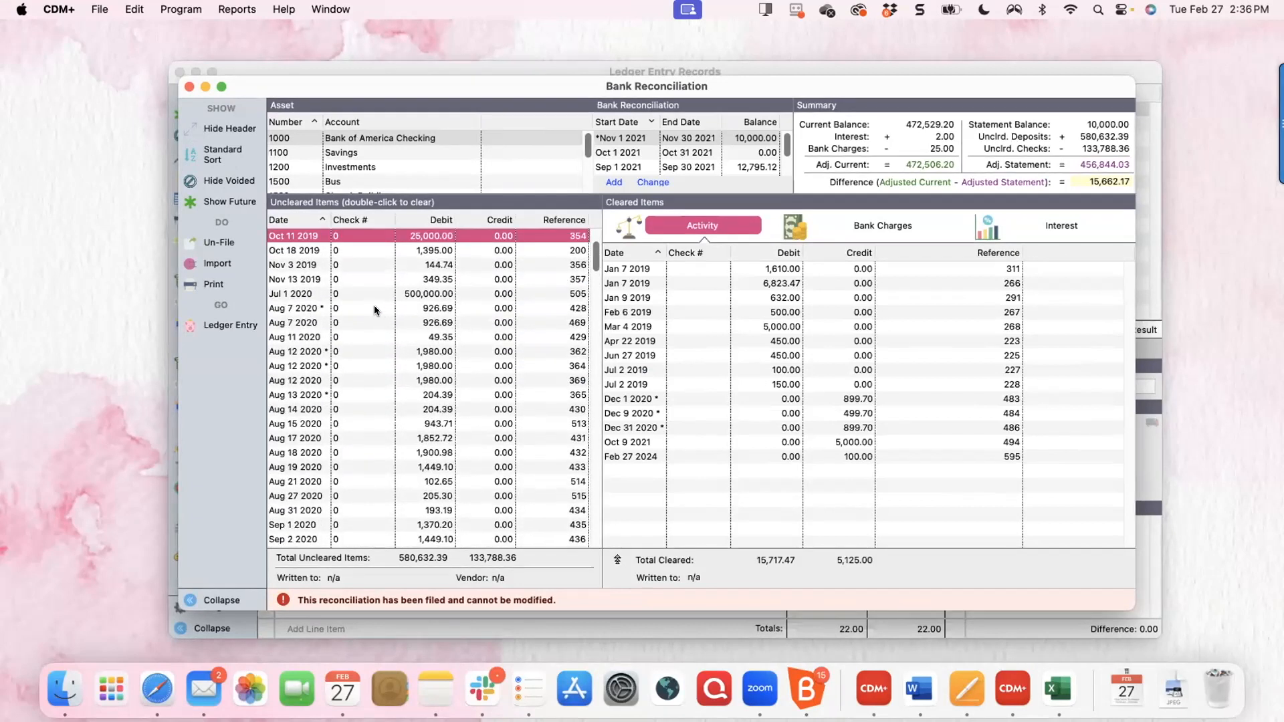